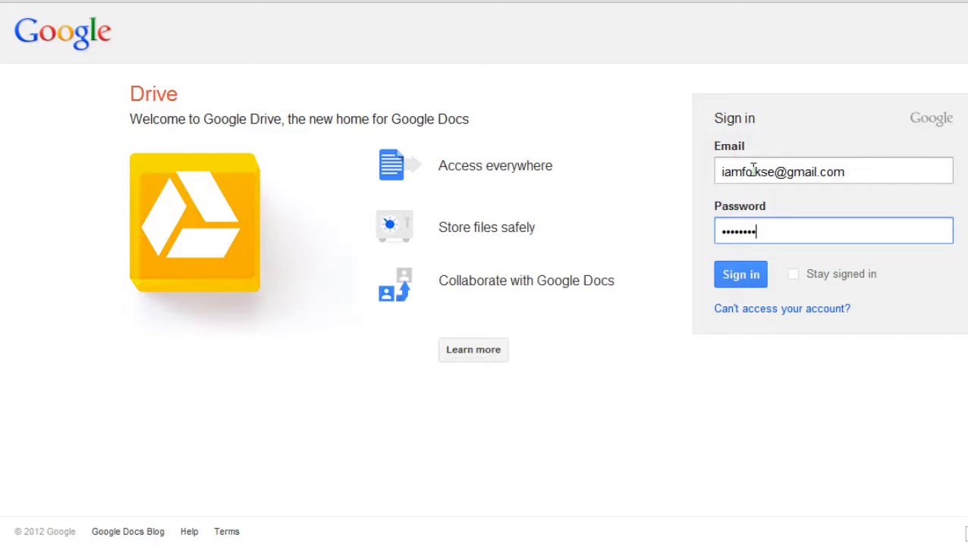
Submit the account e-mail and password to sign in to Google Drive.
{"action": "key", "text": "Return"}
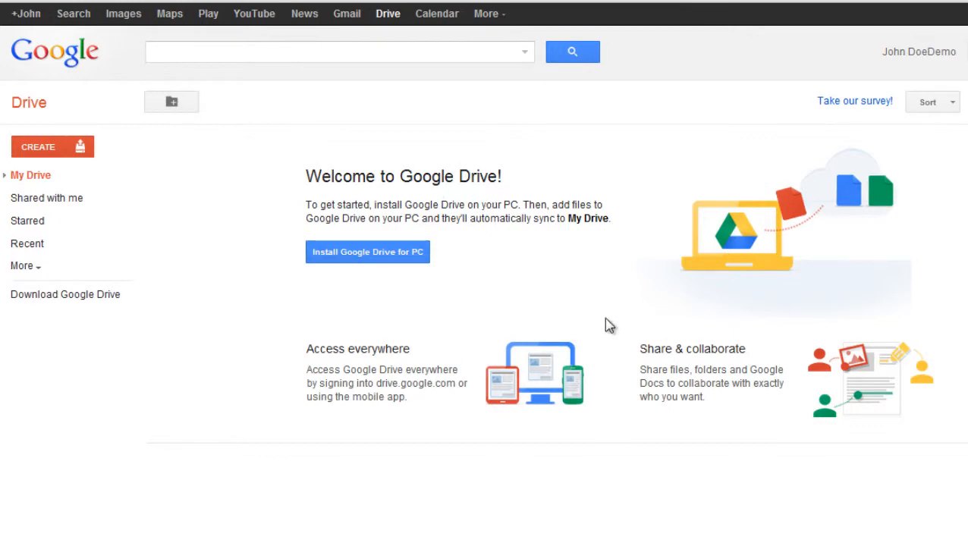
Download and run the Google Drive for PC installer until its tray icon appears.
{"action": "left_click", "coordinate": [393, 253]}
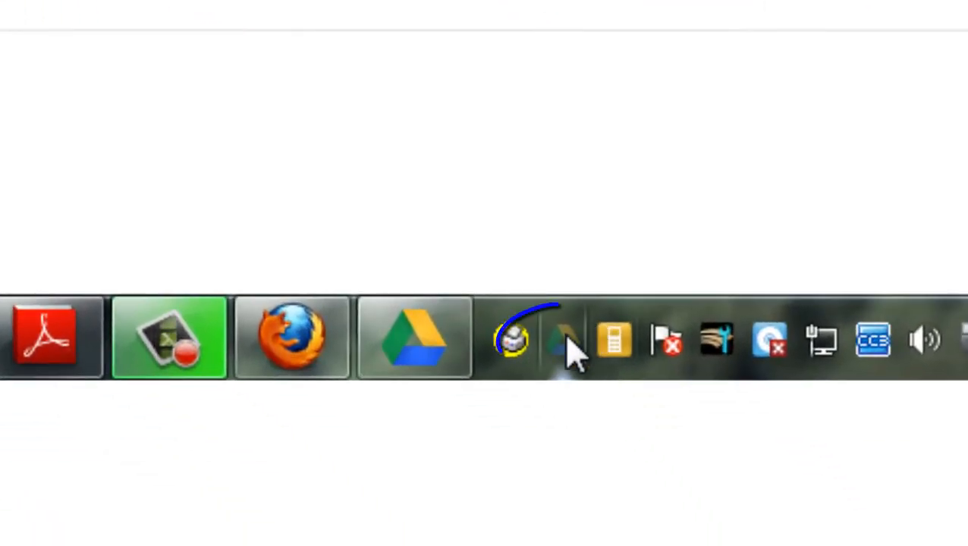
{"action": "mouse_move", "coordinate": [565, 339]}
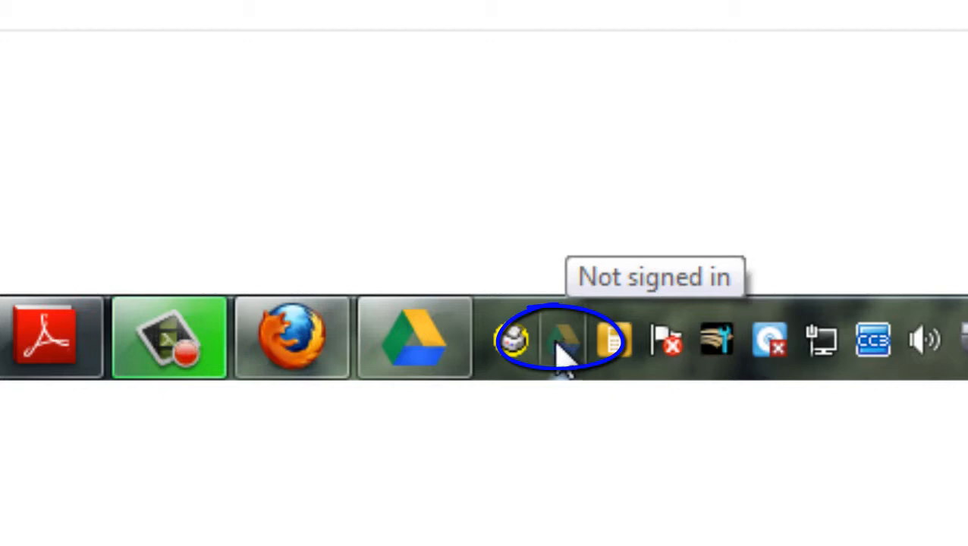
Replace the non-empty default sync folder with a Desktop location and start syncing.
{"action": "left_click", "coordinate": [415, 347]}
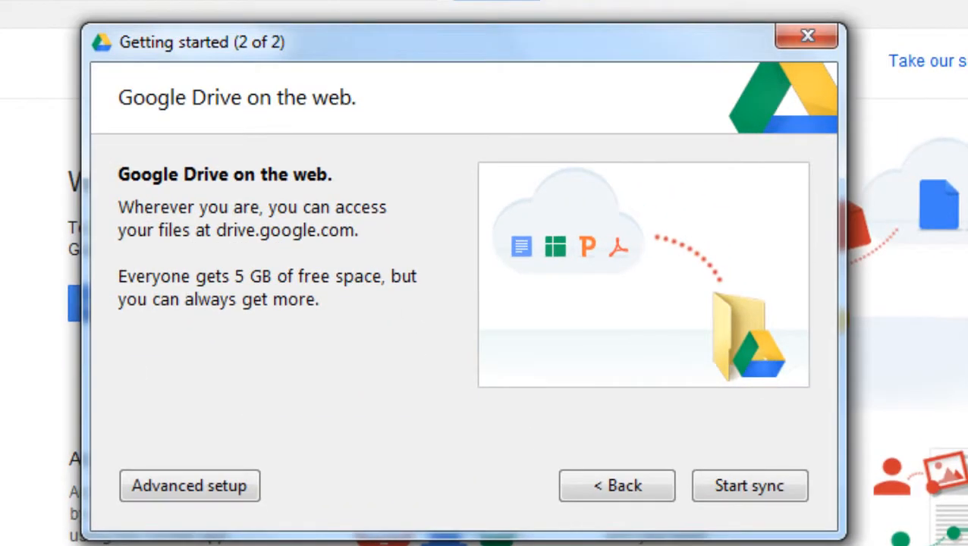
{"action": "left_click", "coordinate": [618, 486]}
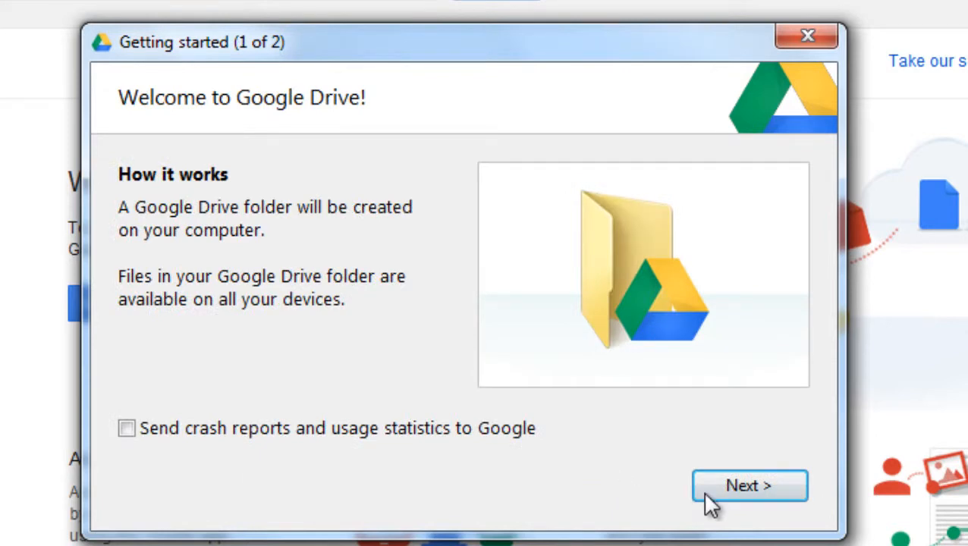
{"action": "left_click", "coordinate": [746, 490]}
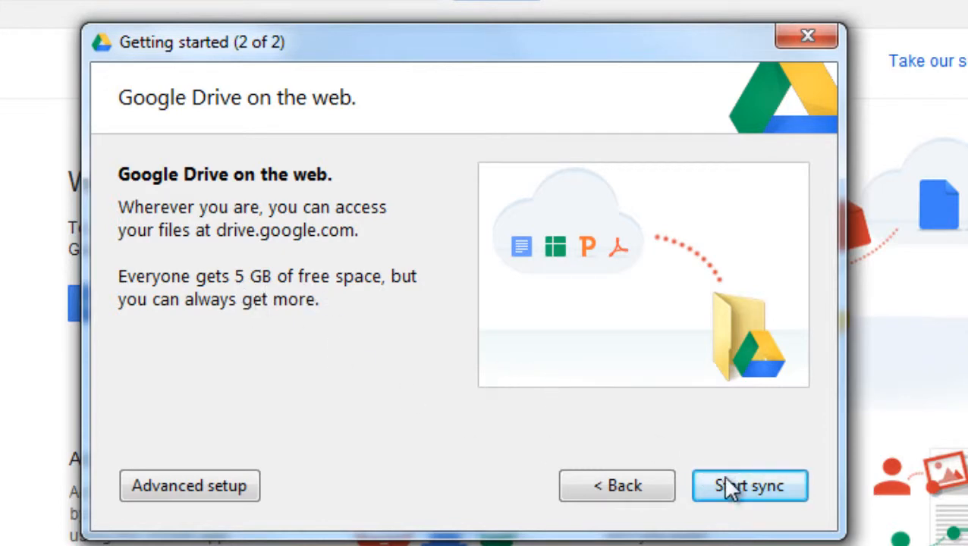
{"action": "left_click", "coordinate": [742, 490]}
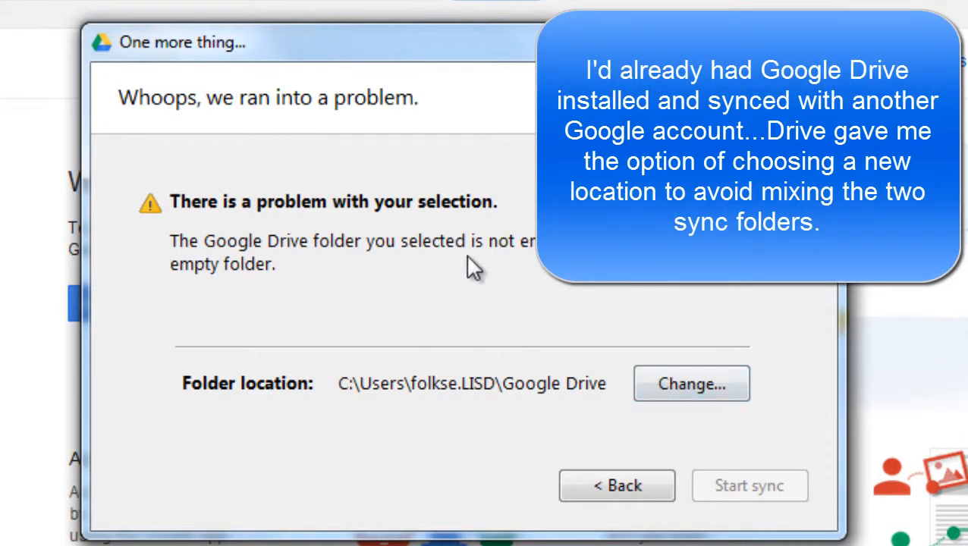
{"action": "left_click", "coordinate": [696, 385]}
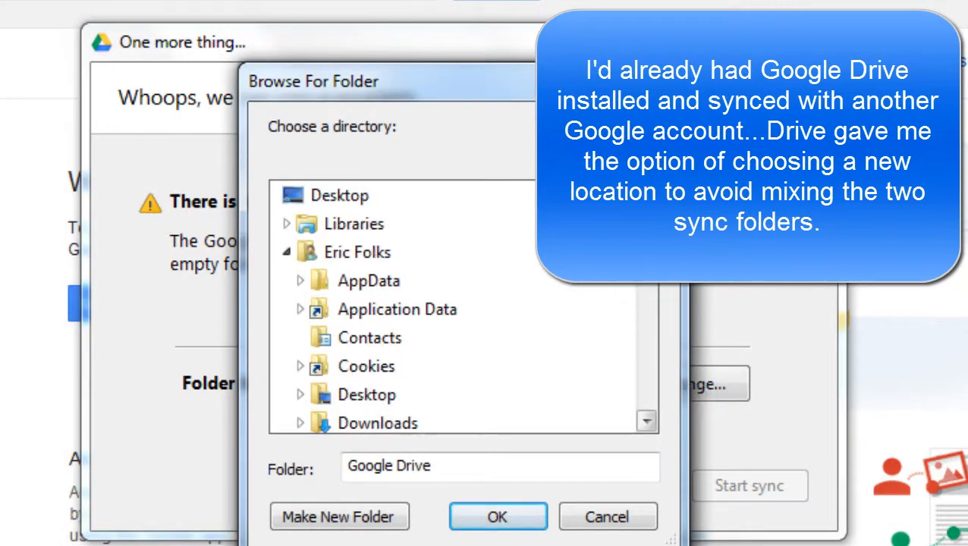
{"action": "left_click", "coordinate": [352, 199]}
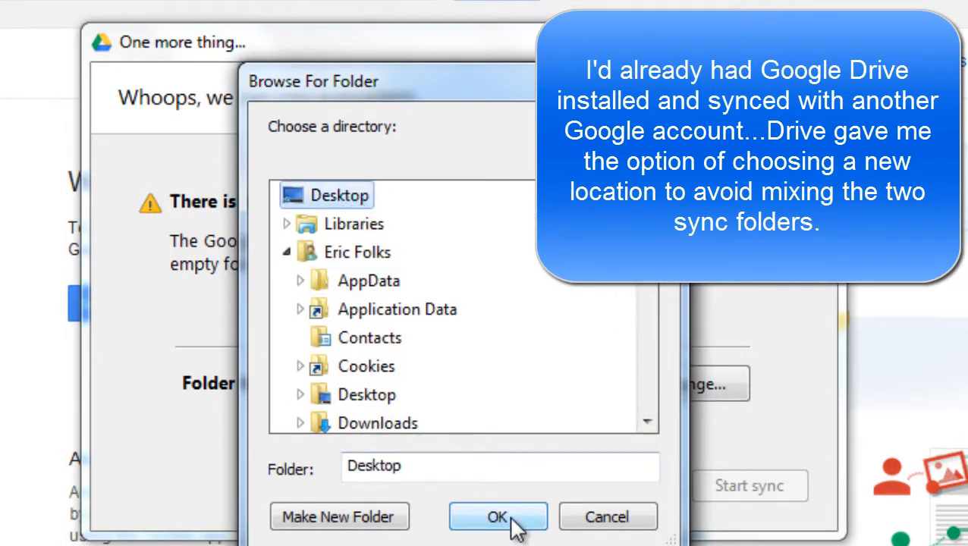
{"action": "left_click", "coordinate": [514, 525]}
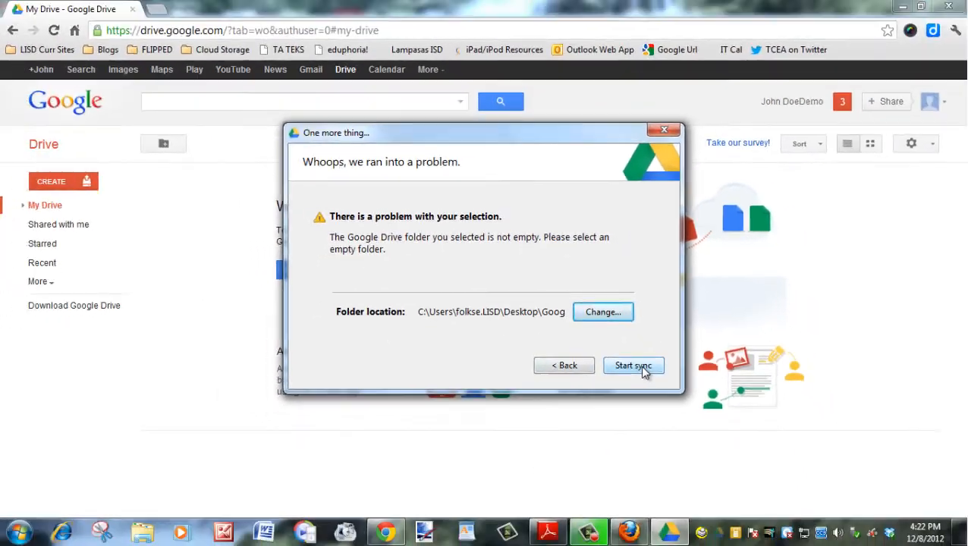
{"action": "left_click", "coordinate": [698, 425]}
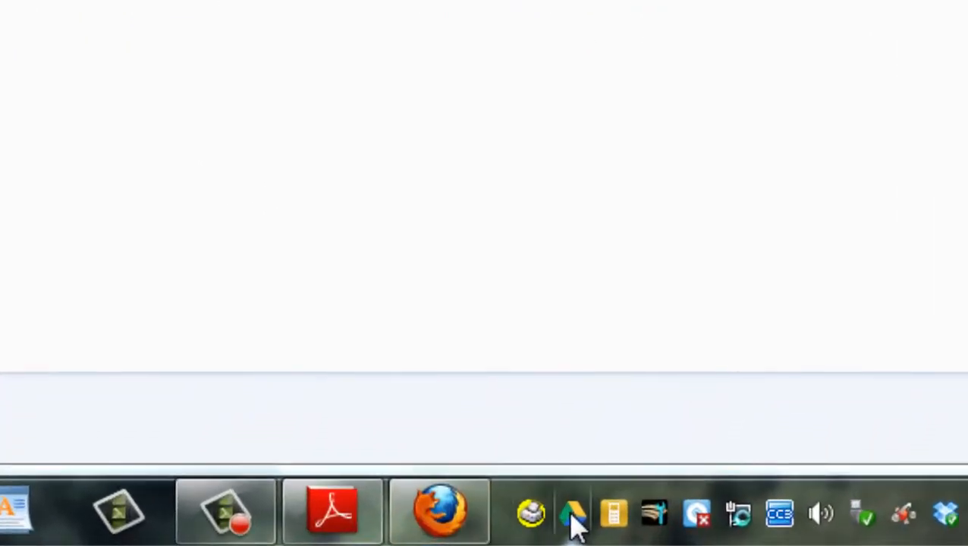
Minimize the local Google Drive folder window to reveal the Drive web page.
{"action": "mouse_move", "coordinate": [753, 534]}
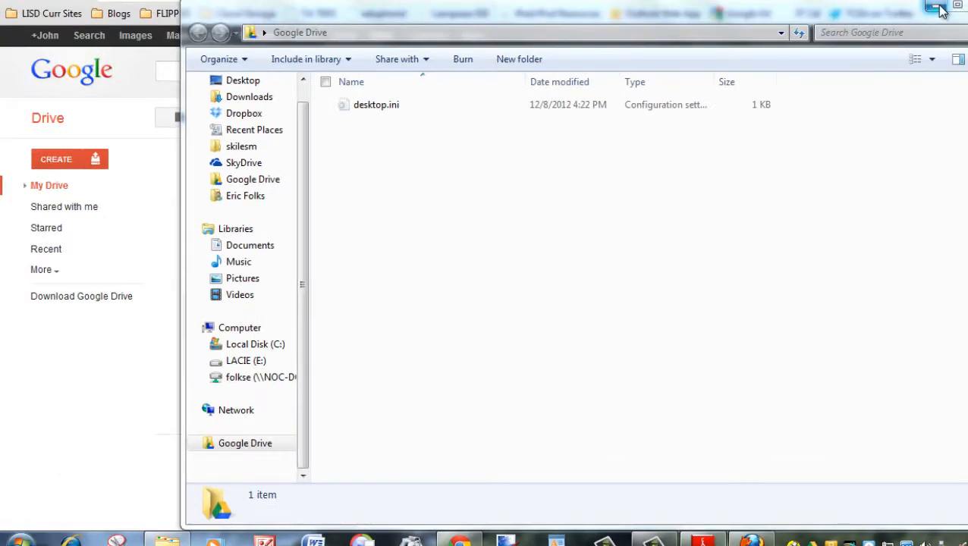
{"action": "left_click", "coordinate": [938, 7]}
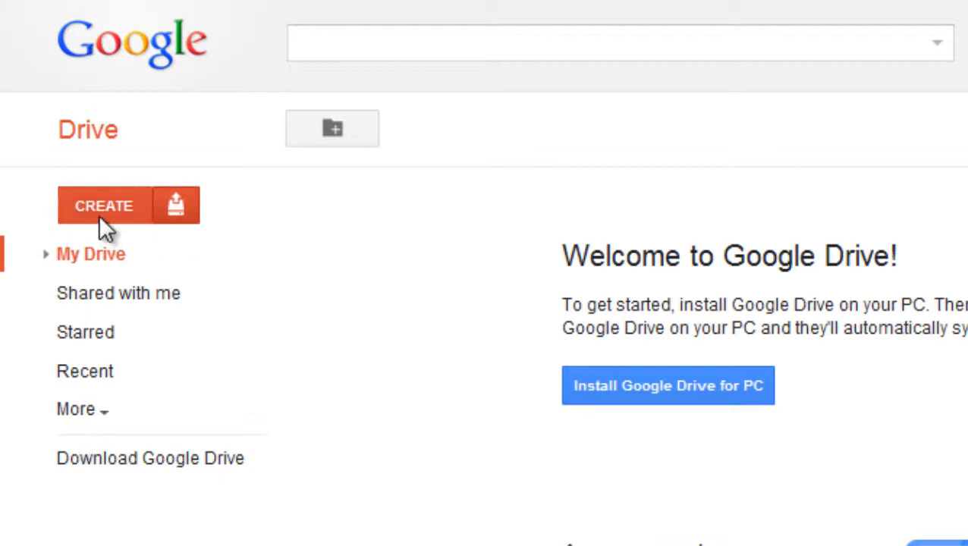
Choose CREATE > Folder to start a new folder in My Drive.
{"action": "left_click", "coordinate": [97, 205]}
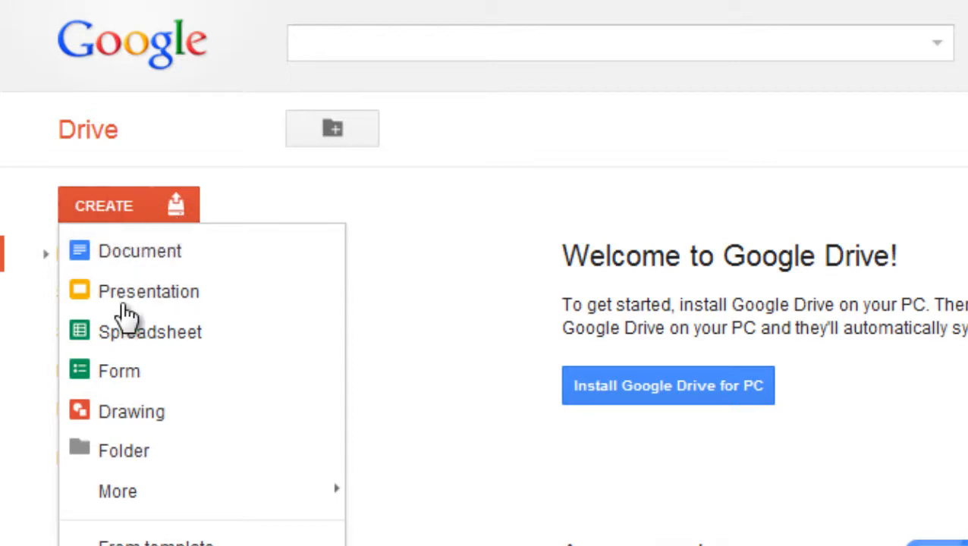
{"action": "left_click", "coordinate": [152, 461]}
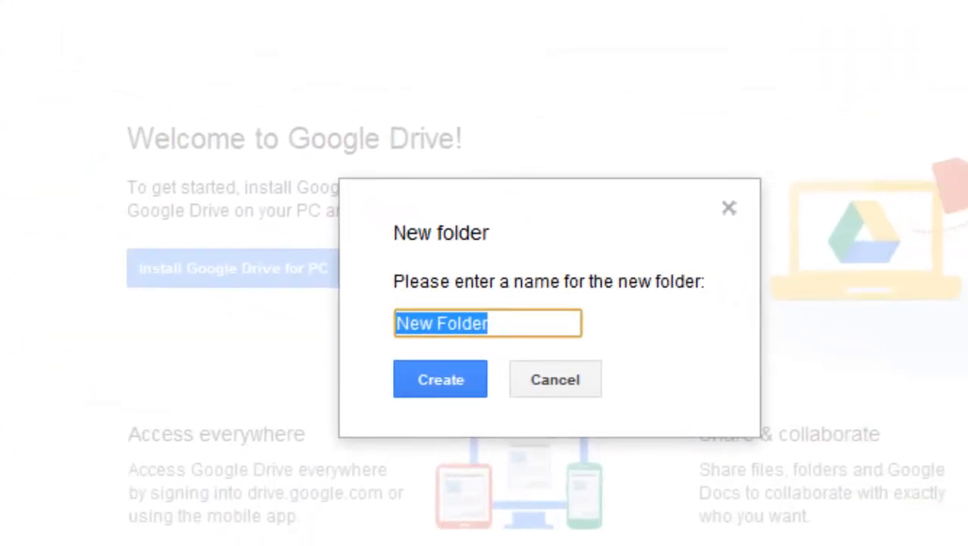
Name the new folder 'Demo' and create it in My Drive.
{"action": "type", "text": "Demo"}
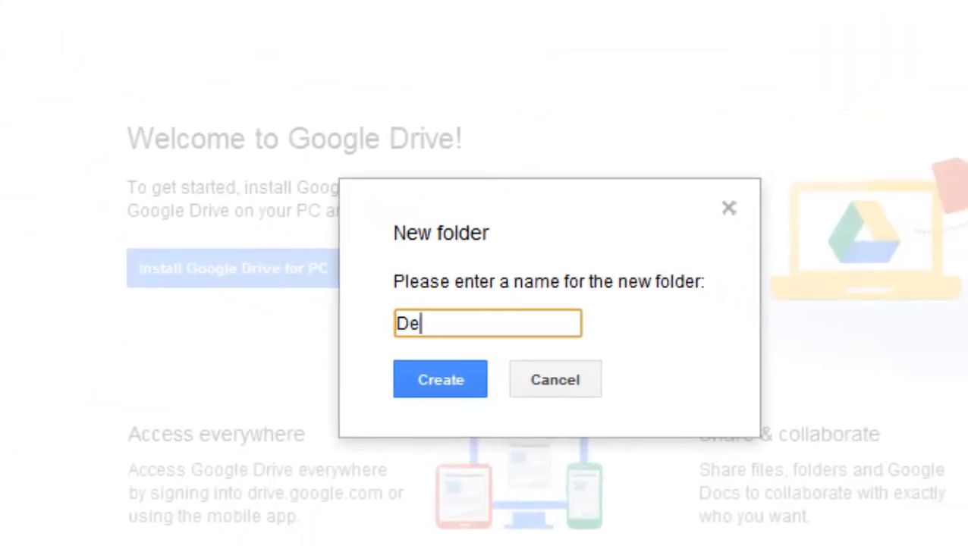
{"action": "left_click", "coordinate": [445, 380]}
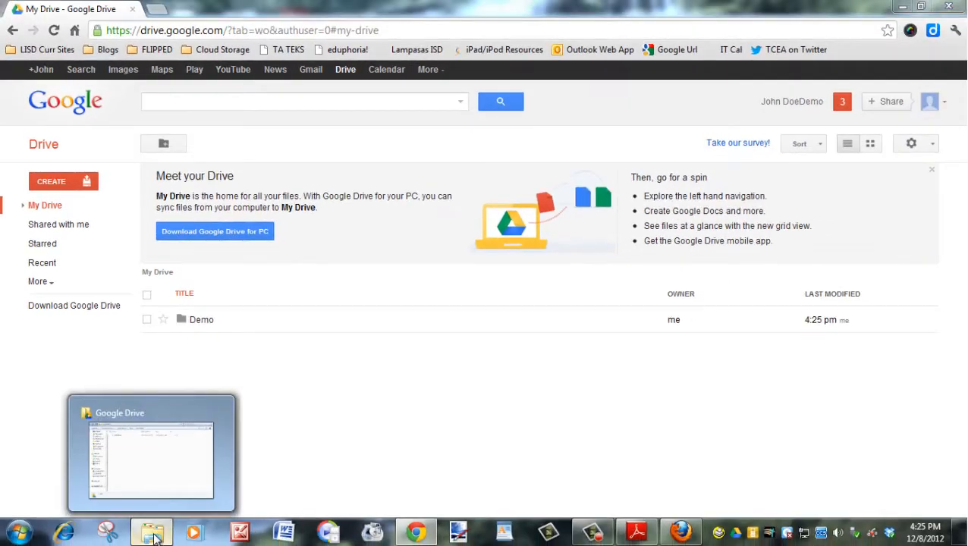
Place the local Google Drive folder beside the browser to confirm Demo synced.
{"action": "left_click", "coordinate": [156, 531]}
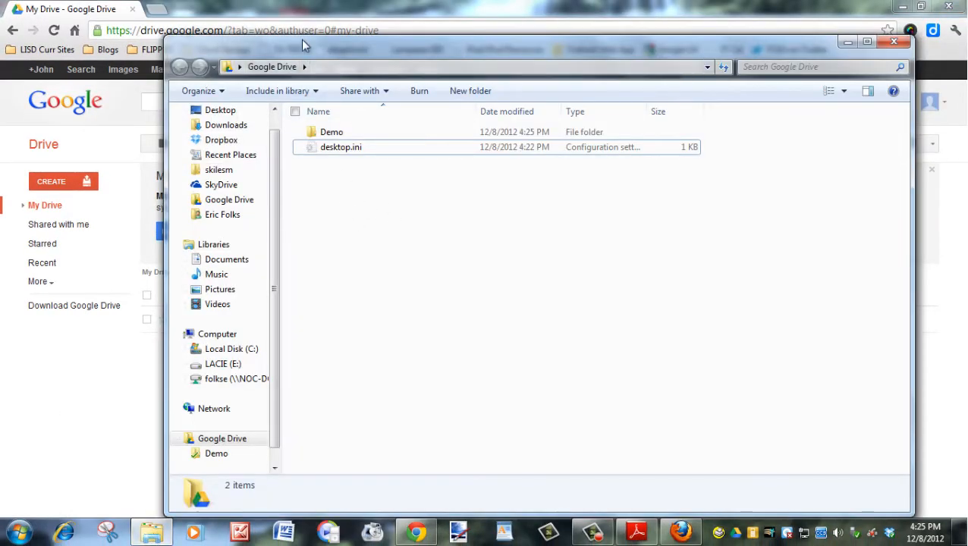
{"action": "left_click_drag", "start_coordinate": [304, 54], "coordinate": [418, 64]}
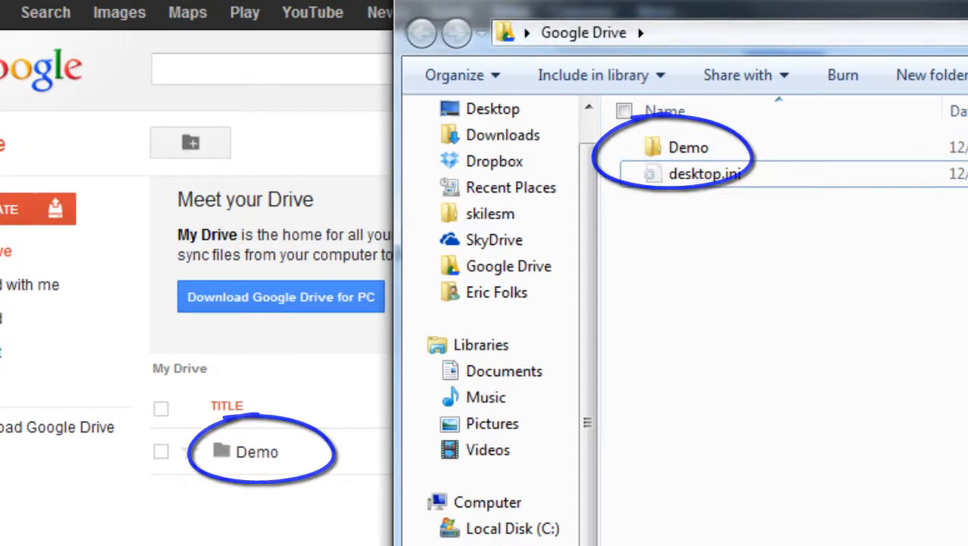
{"action": "left_click_drag", "start_coordinate": [967, 1], "coordinate": [915, 15]}
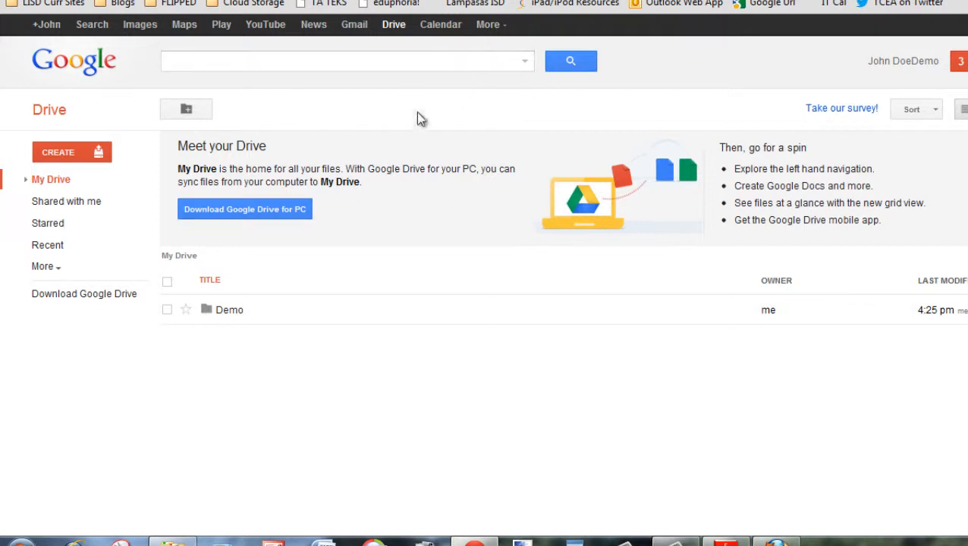
Inside the Demo folder, select GDocs and Drive the Basics.docx from the Desktop for upload.
{"action": "left_click", "coordinate": [229, 311]}
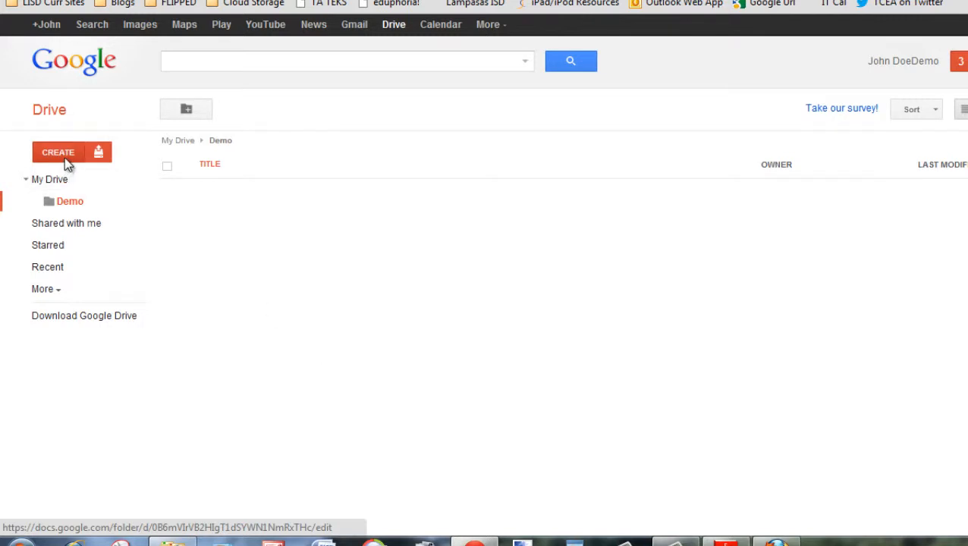
{"action": "left_click", "coordinate": [100, 156]}
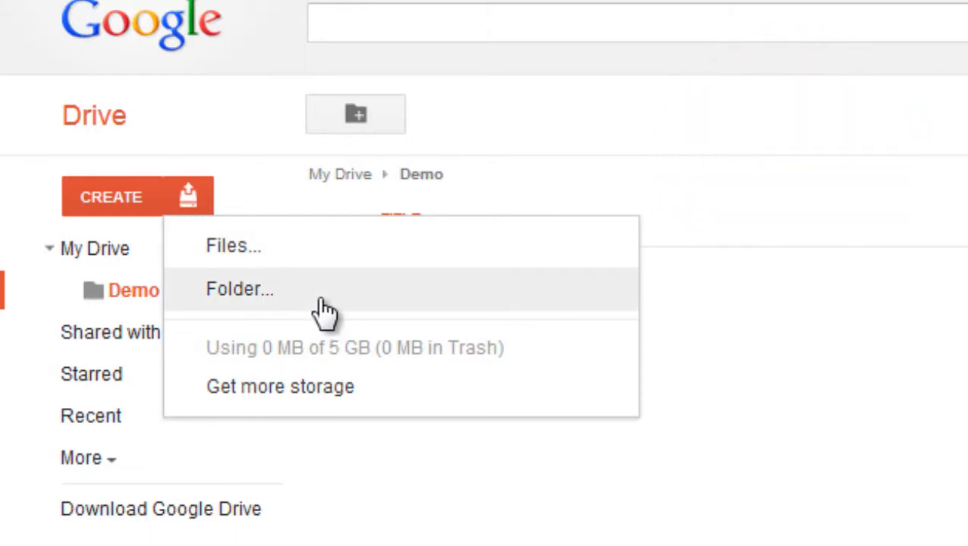
{"action": "left_click", "coordinate": [275, 248]}
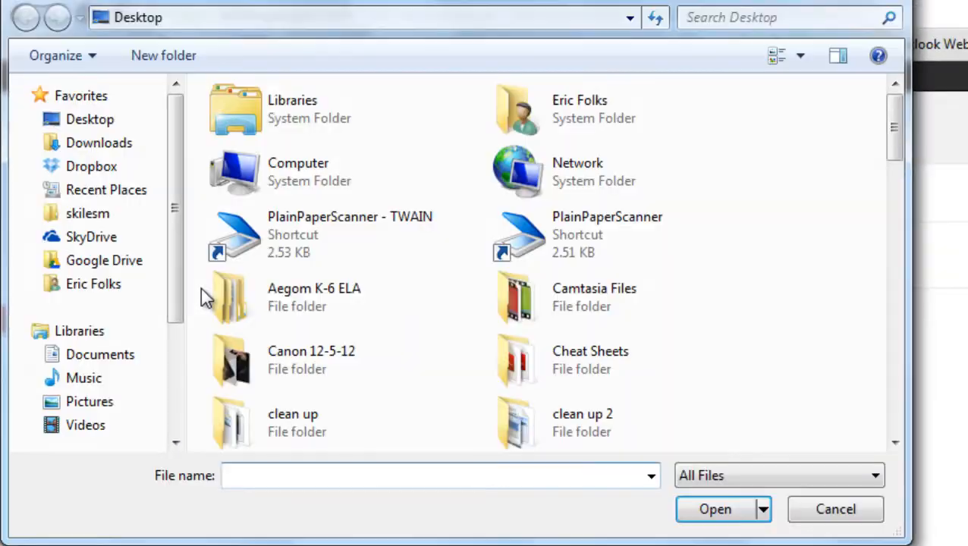
{"action": "left_click_drag", "start_coordinate": [895, 131], "coordinate": [897, 334]}
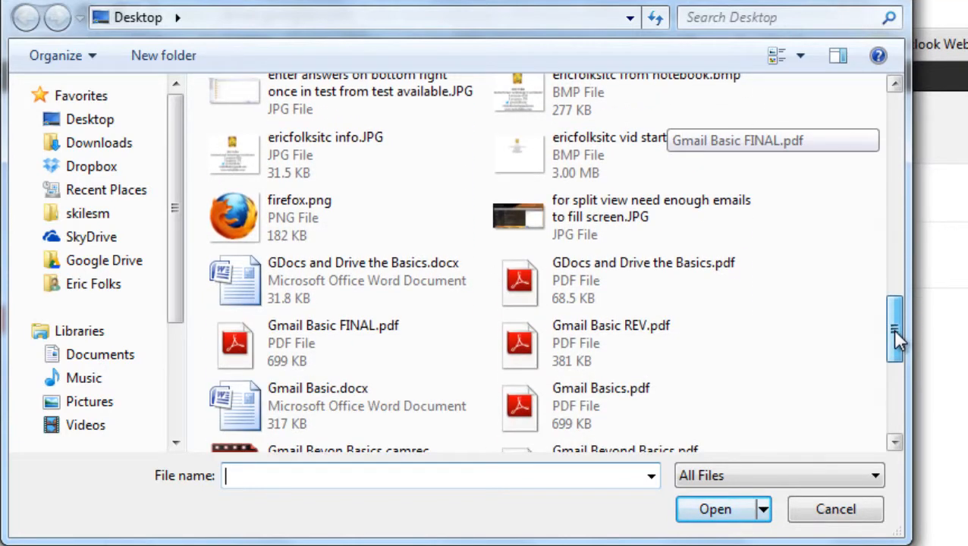
{"action": "left_click", "coordinate": [317, 287]}
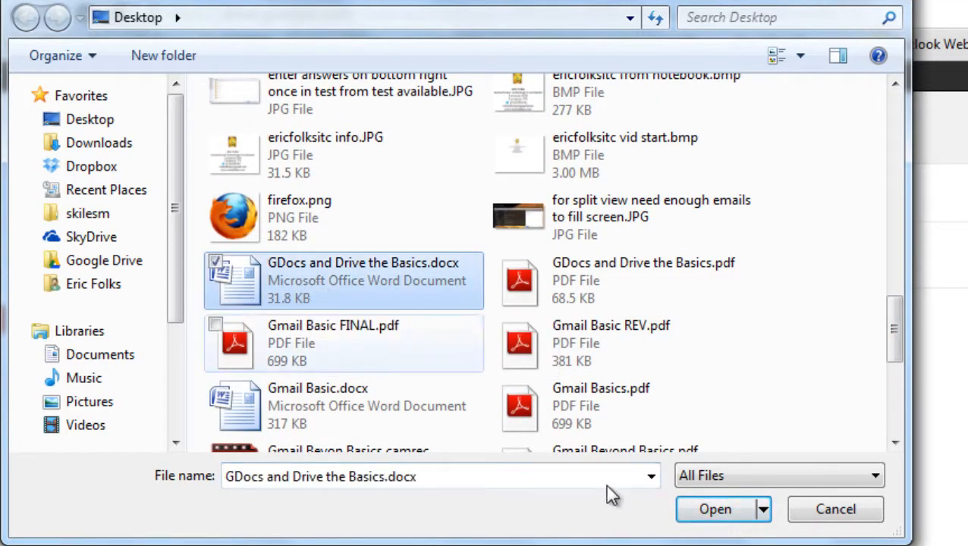
{"action": "left_click", "coordinate": [730, 517]}
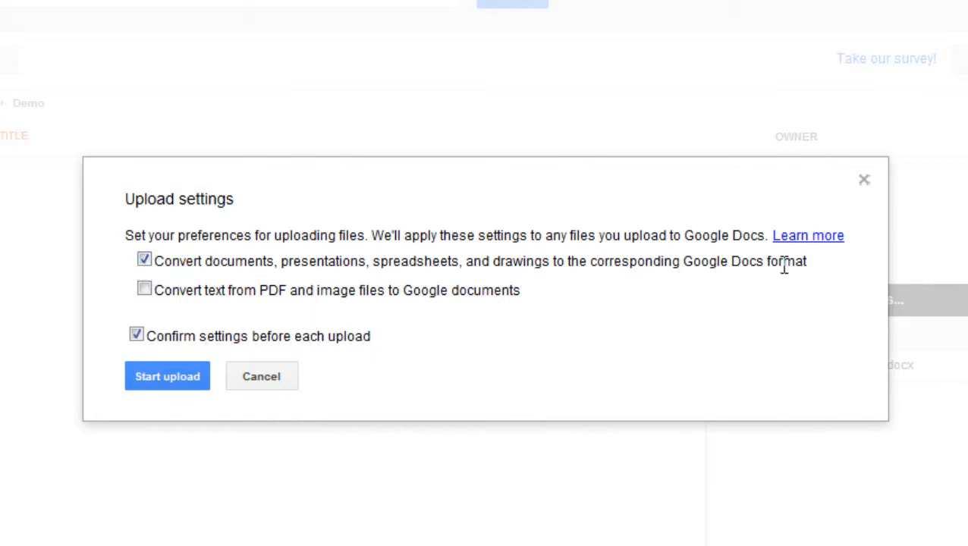
Turn off Google Docs conversion and upload the file as an unconverted Word document.
{"action": "left_click", "coordinate": [144, 260]}
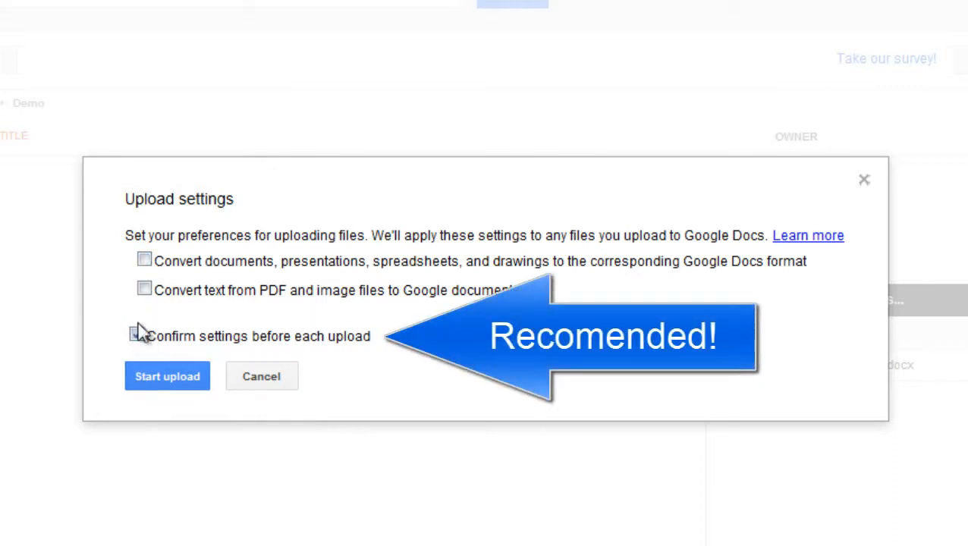
{"action": "left_click", "coordinate": [171, 380]}
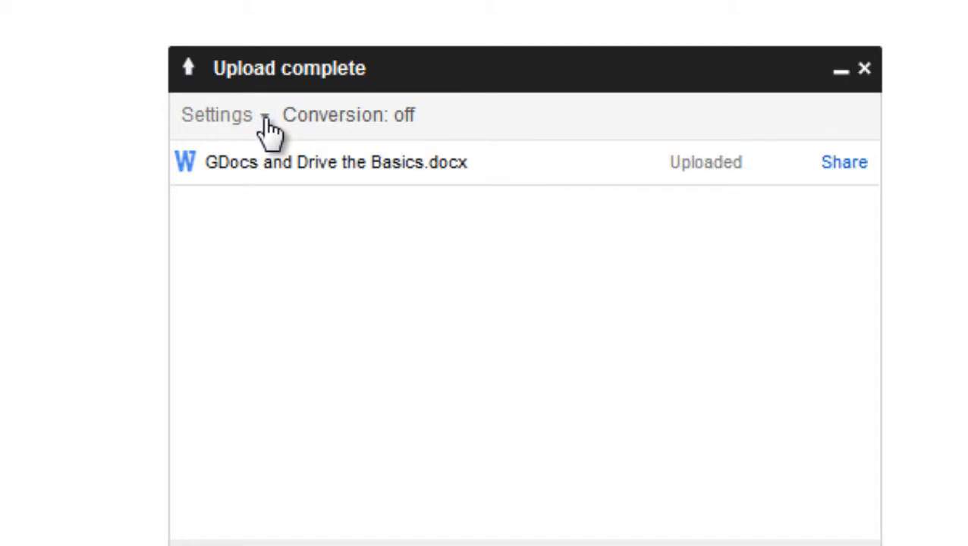
Review the upload settings list, then close the Upload complete panel.
{"action": "left_click", "coordinate": [266, 121]}
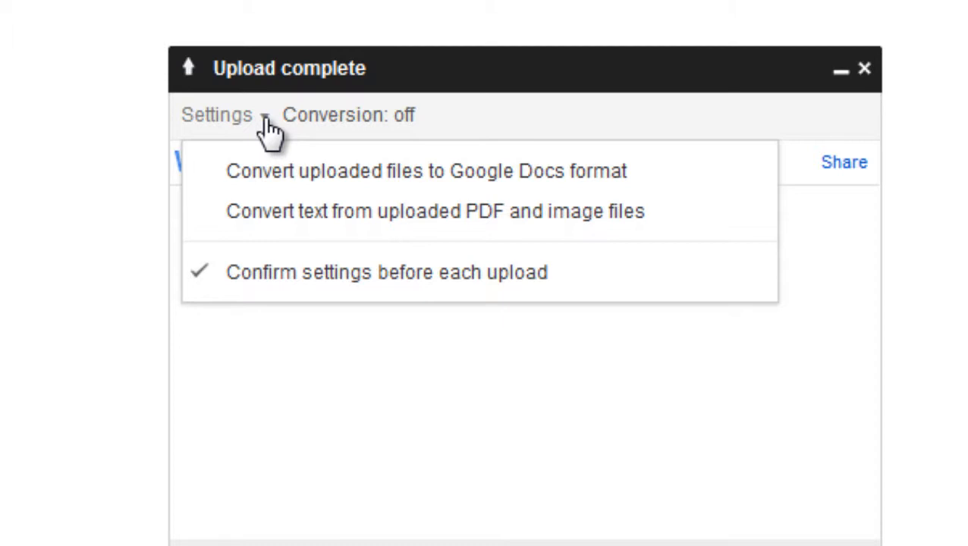
{"action": "left_click", "coordinate": [443, 70]}
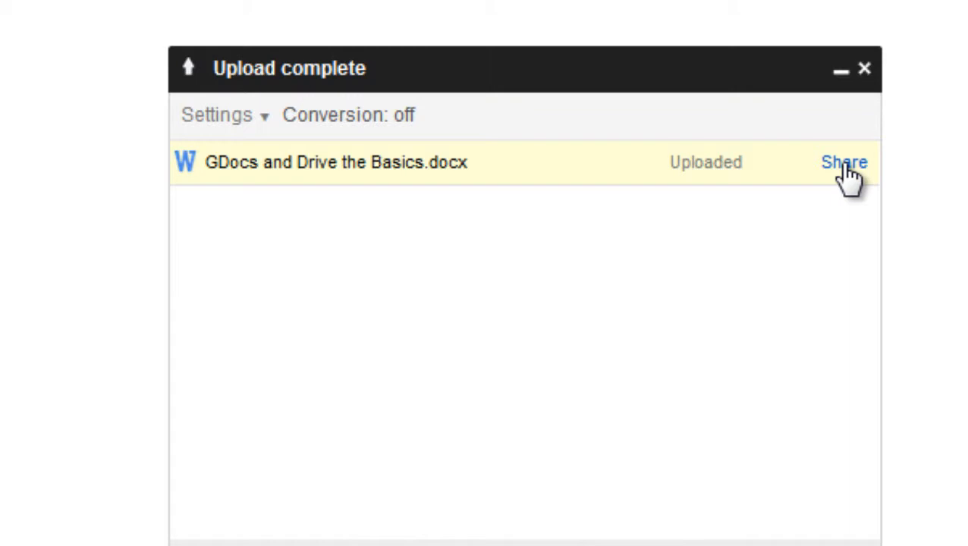
{"action": "left_click", "coordinate": [866, 70]}
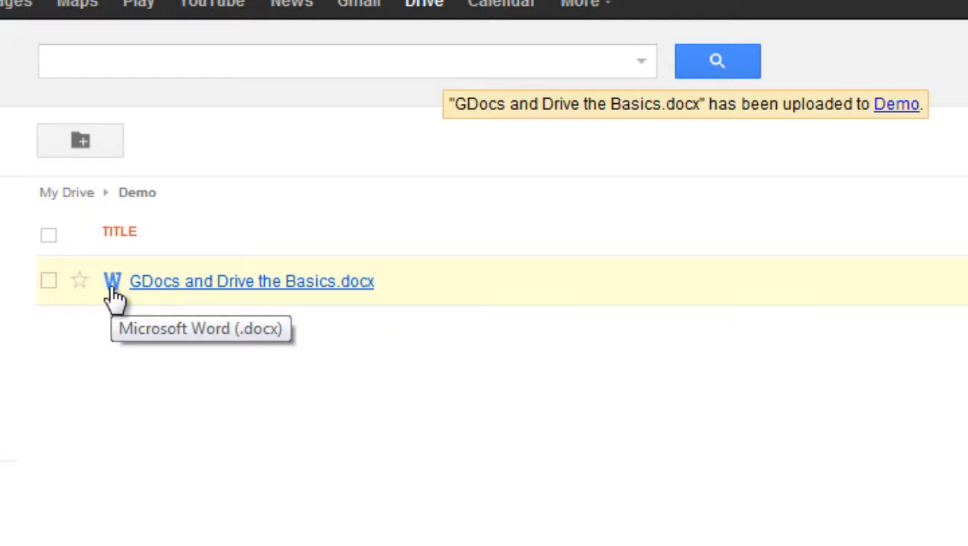
Open GDocs and Drive the Basics.docx from the Demo folder in the document viewer.
{"action": "left_click", "coordinate": [223, 282]}
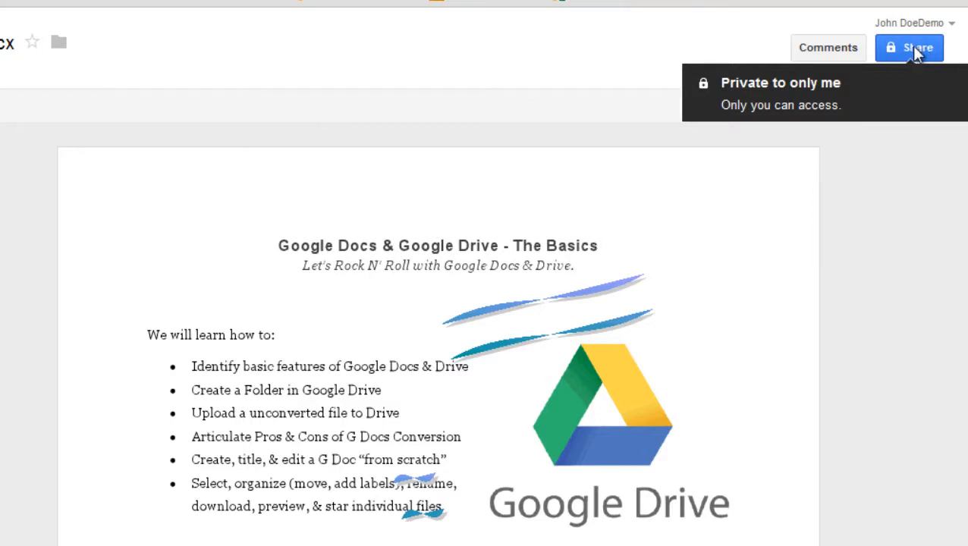
Change the docx's sharing so anyone with the link can edit, and save.
{"action": "left_click", "coordinate": [913, 46]}
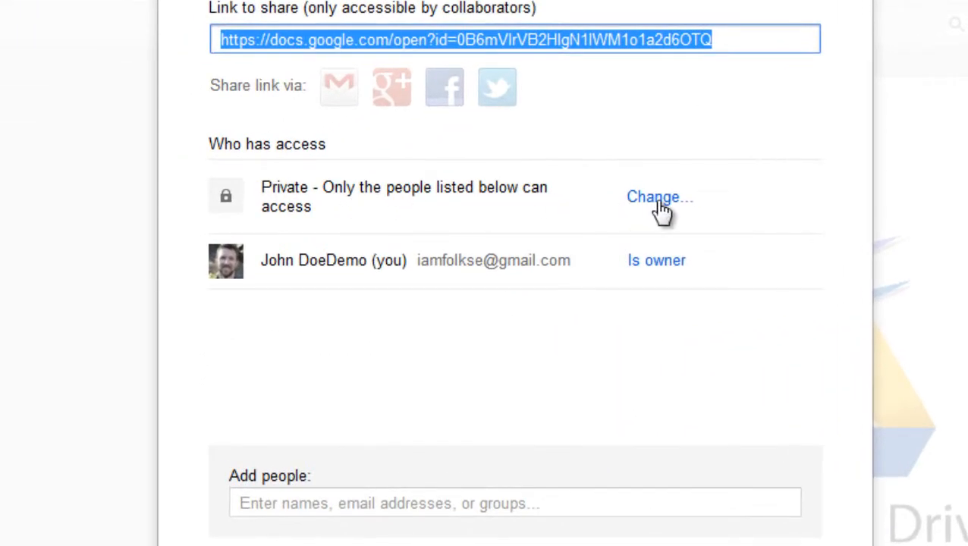
{"action": "left_click", "coordinate": [660, 203]}
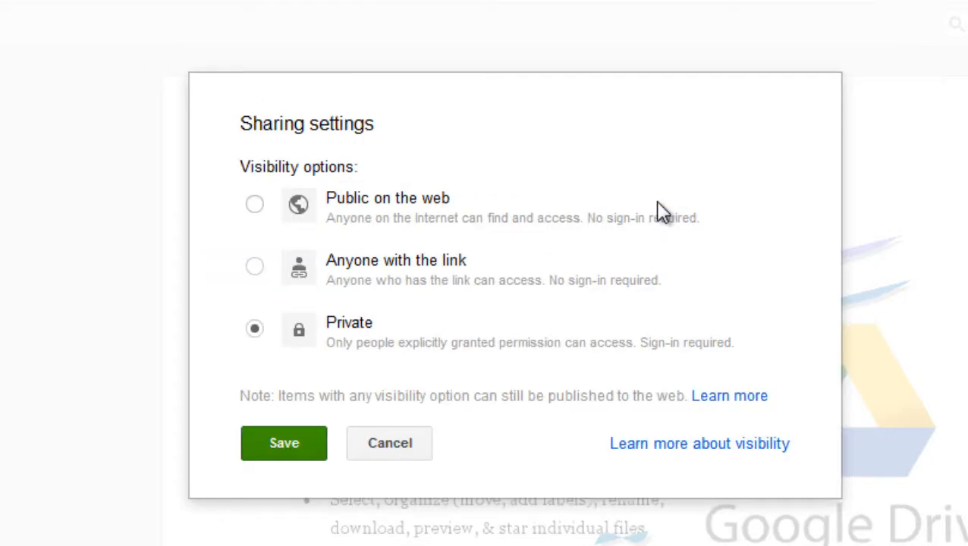
{"action": "left_click", "coordinate": [255, 268]}
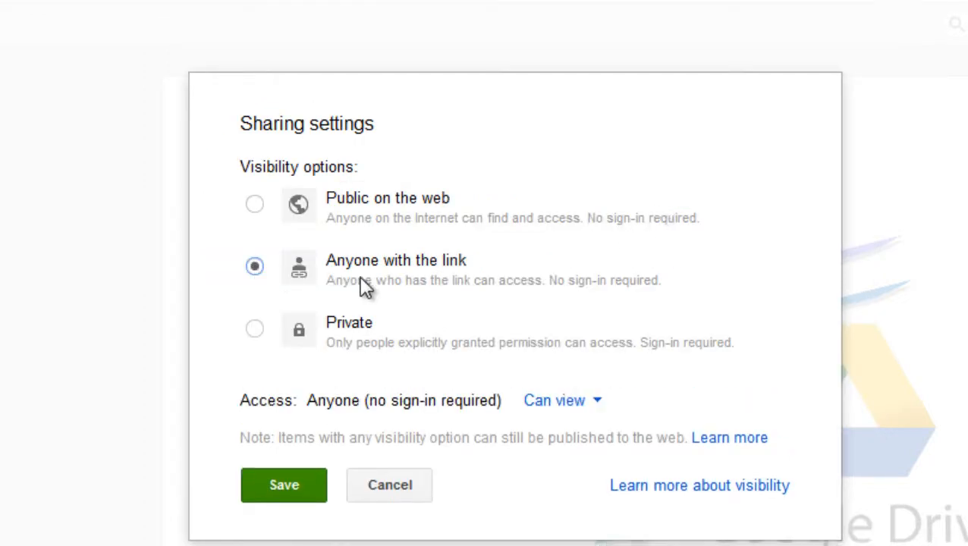
{"action": "left_click", "coordinate": [597, 407]}
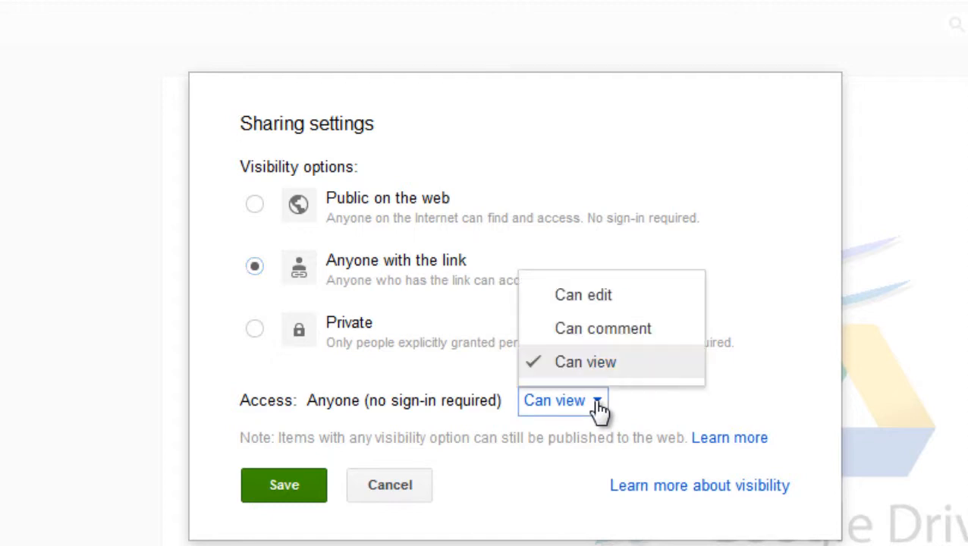
{"action": "left_click", "coordinate": [607, 299]}
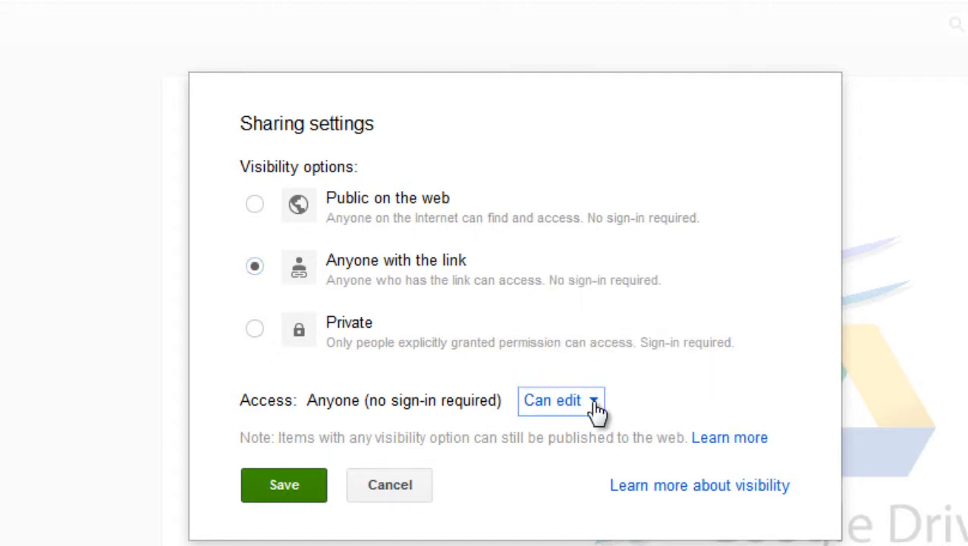
{"action": "left_click", "coordinate": [290, 486]}
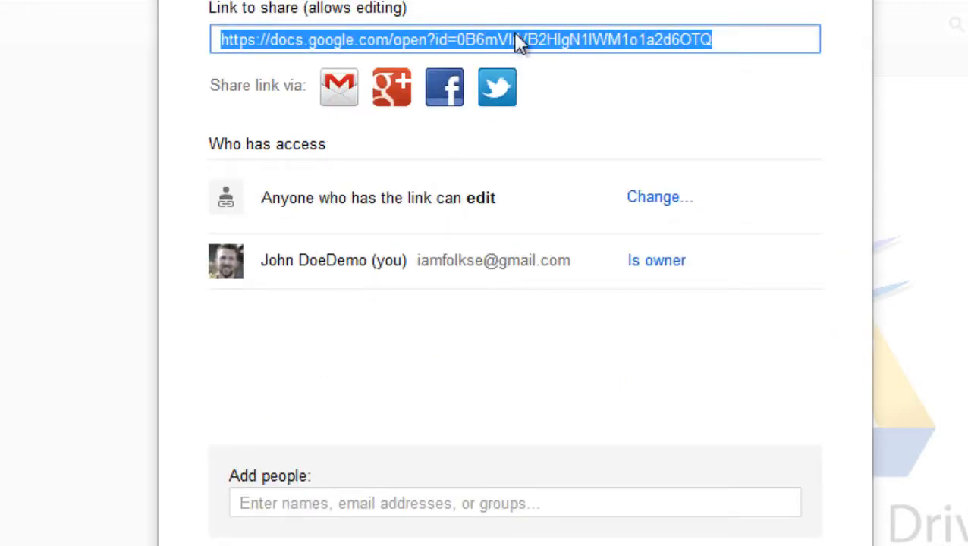
Copy the docx's share link and close the sharing settings.
{"action": "right_click", "coordinate": [514, 36]}
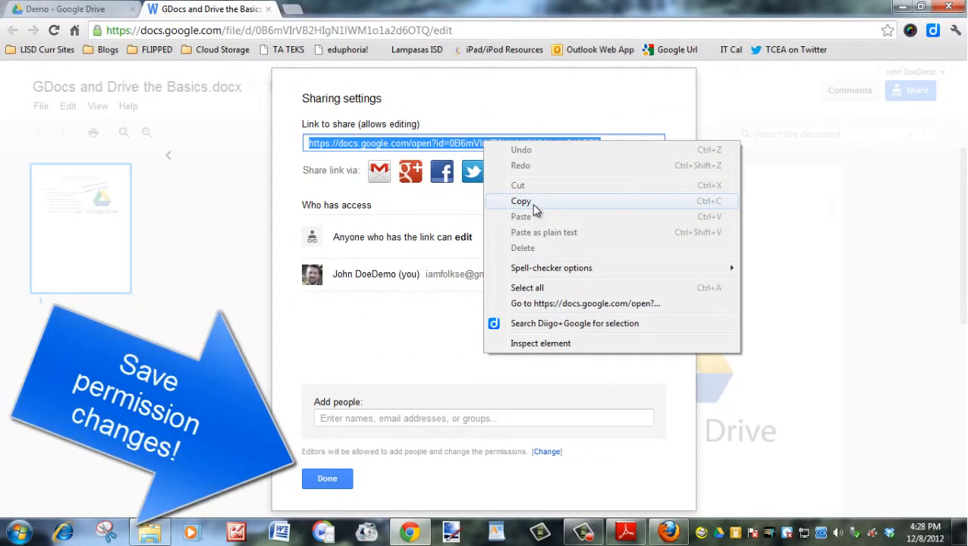
{"action": "left_click", "coordinate": [531, 197]}
{"action": "left_click", "coordinate": [326, 479]}
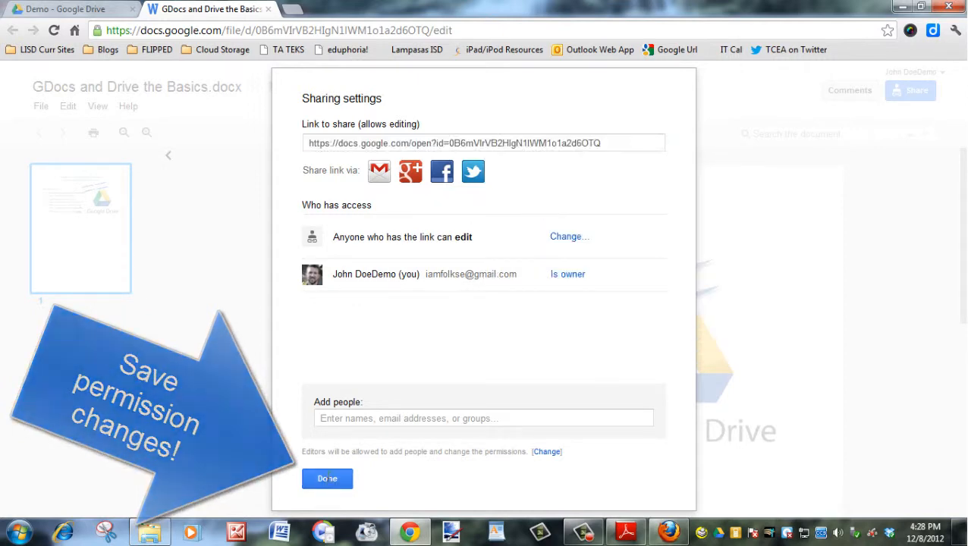
In Firefox, load the copied share link of GDocs and Drive the Basics.docx.
{"action": "left_click", "coordinate": [669, 534]}
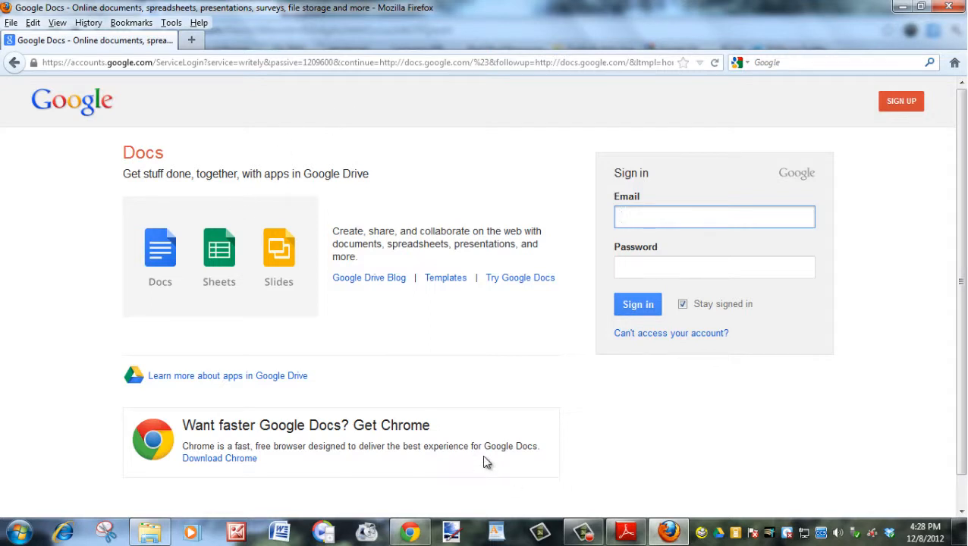
{"action": "left_click", "coordinate": [403, 62]}
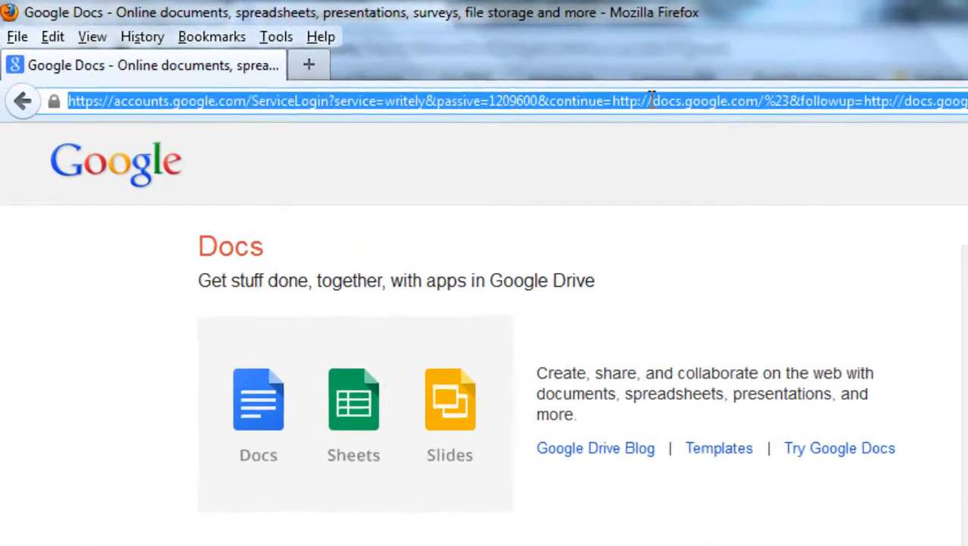
{"action": "key", "text": "ctrl+v"}
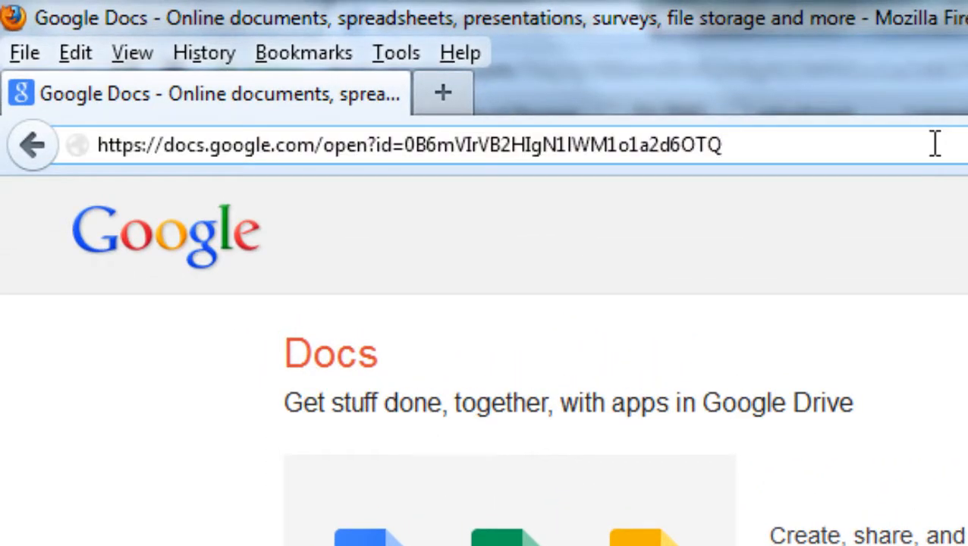
{"action": "key", "text": "Return"}
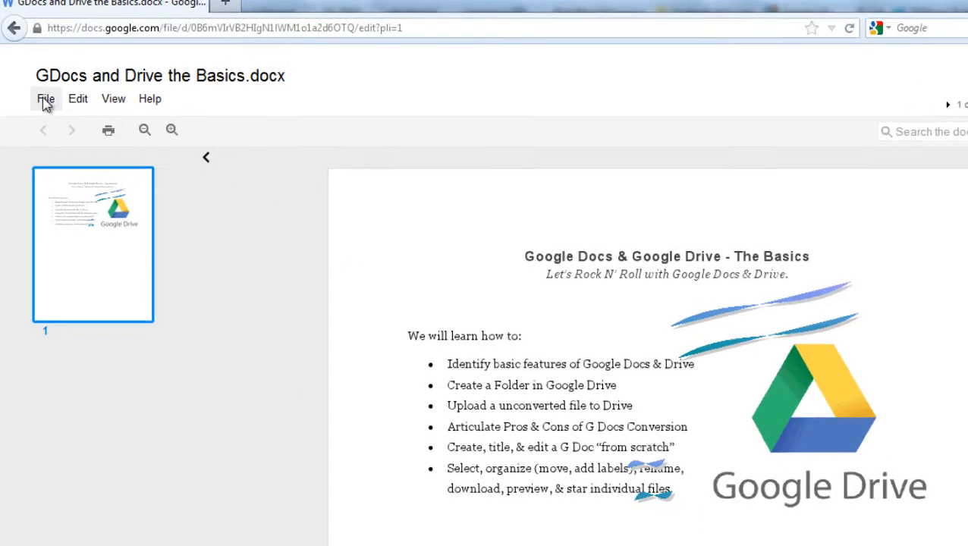
Download the docx from the viewer, choosing to open it with Microsoft Office Word.
{"action": "left_click", "coordinate": [46, 99]}
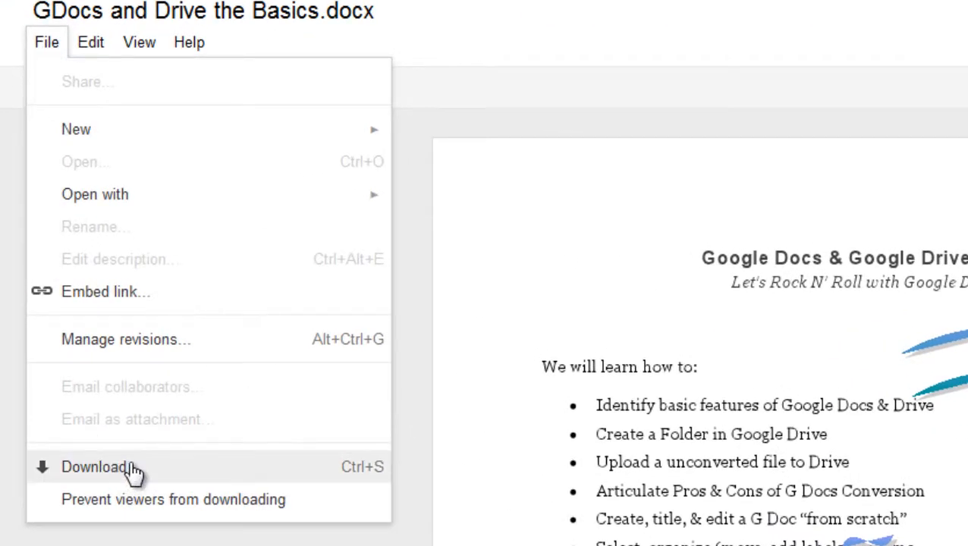
{"action": "left_click", "coordinate": [133, 468]}
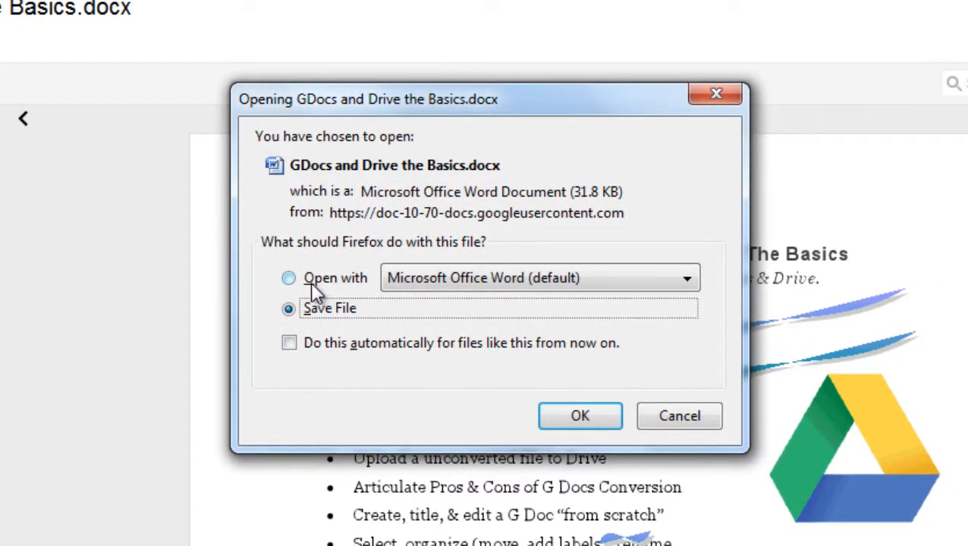
{"action": "left_click", "coordinate": [315, 279]}
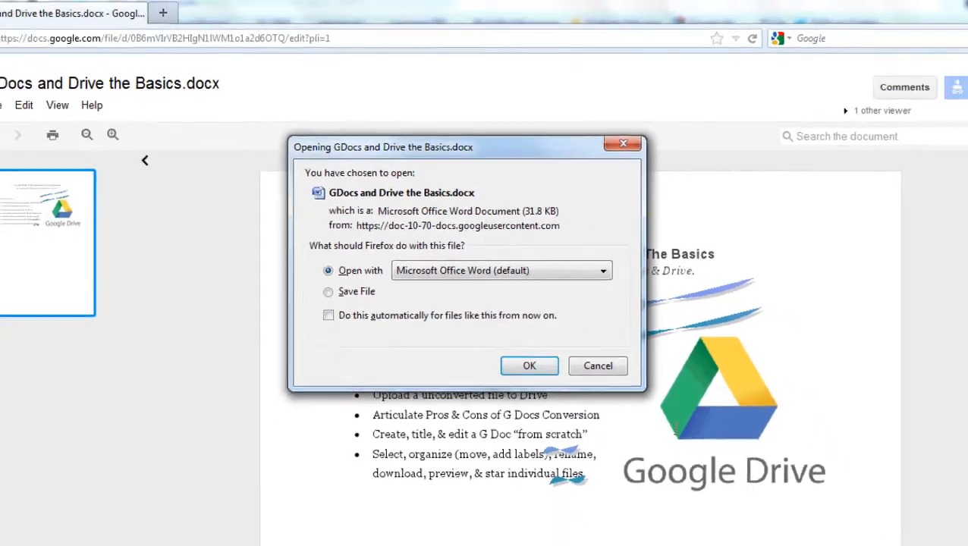
{"action": "left_click", "coordinate": [581, 416]}
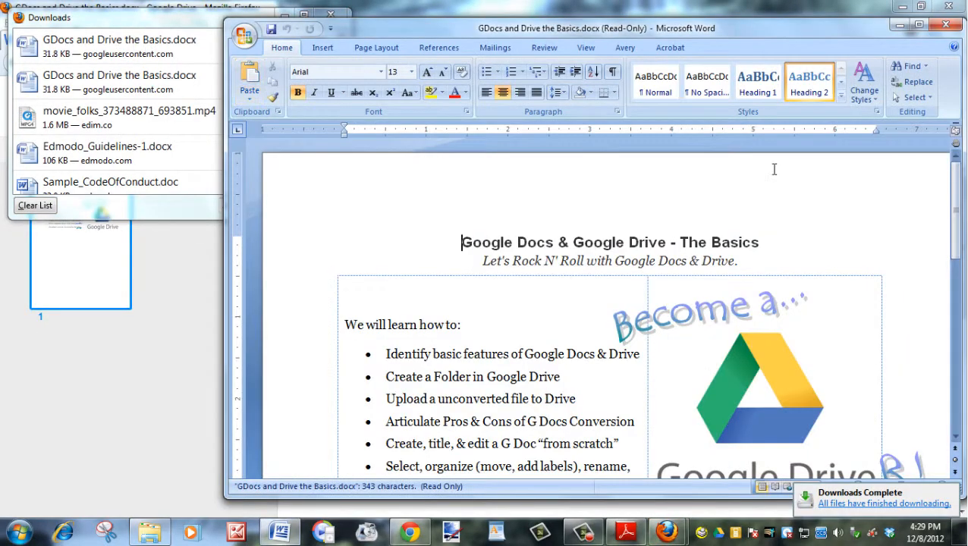
Scroll through the read-only downloaded copy in Word, then return to the browser.
{"action": "left_click_drag", "start_coordinate": [957, 196], "coordinate": [960, 220]}
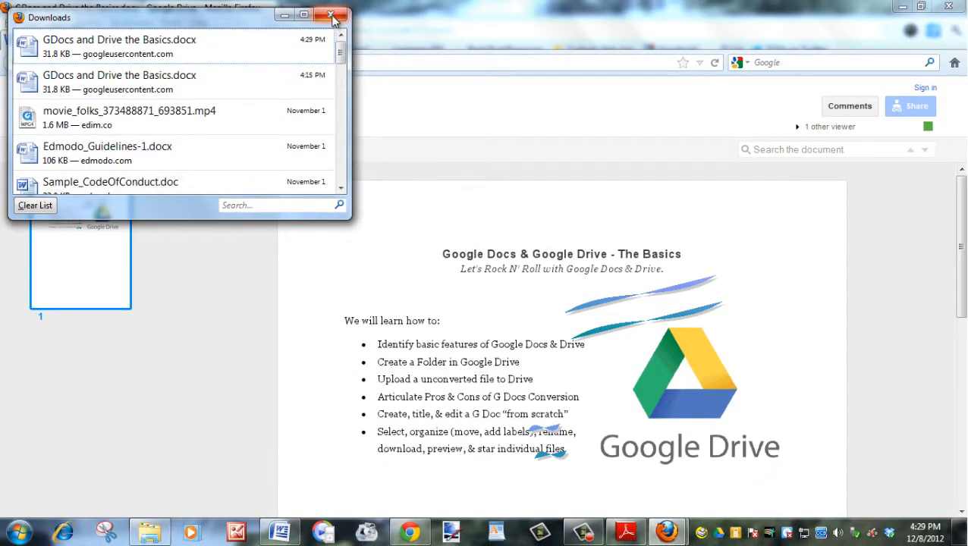
{"action": "left_click", "coordinate": [332, 16]}
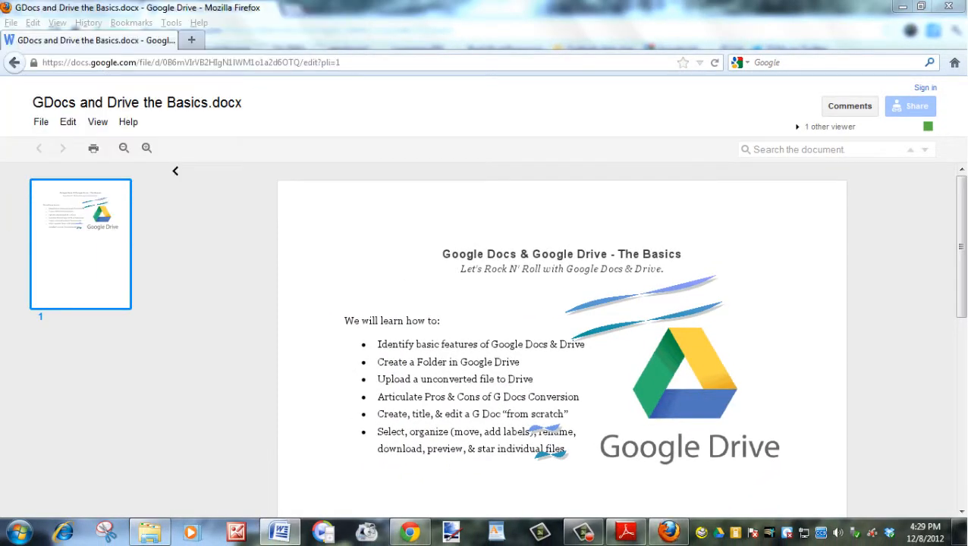
{"action": "left_click", "coordinate": [414, 535]}
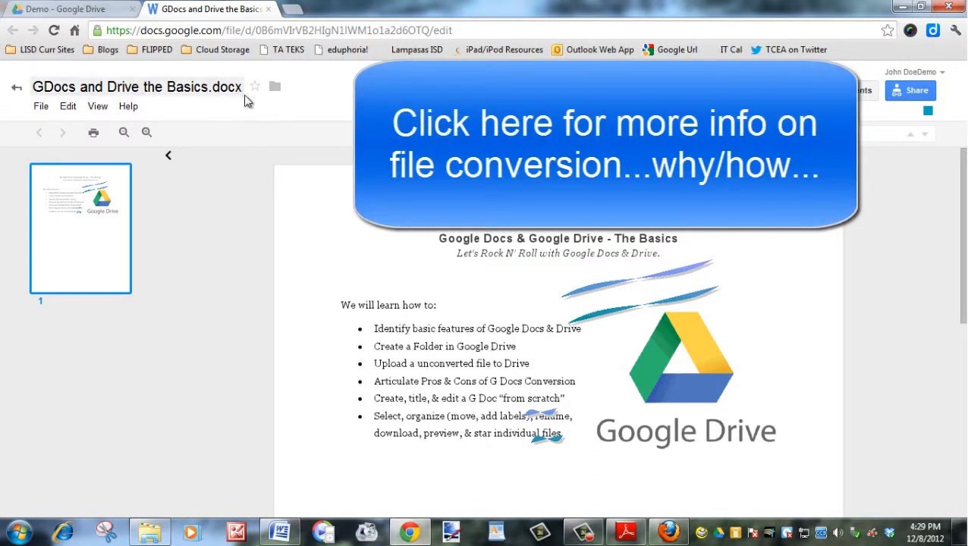
{"action": "left_click", "coordinate": [672, 534]}
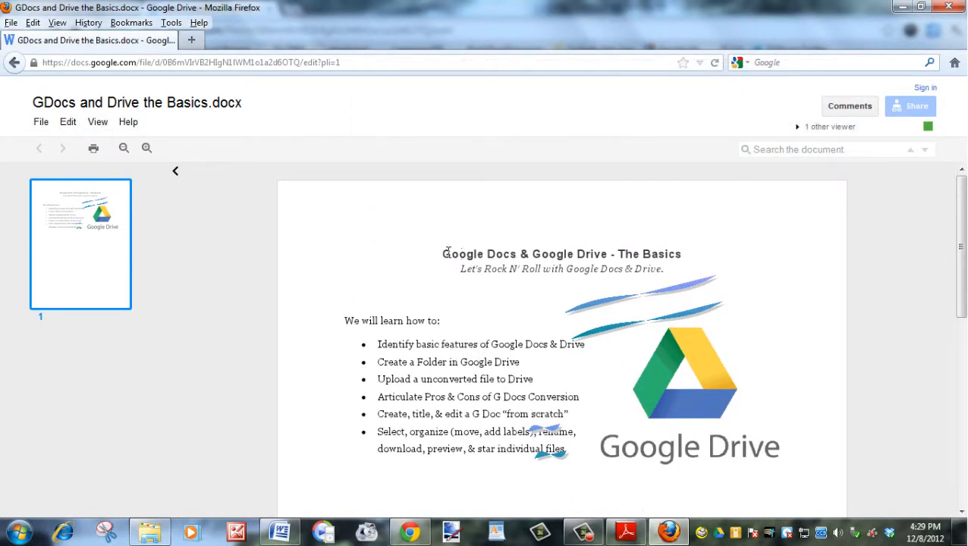
{"action": "left_click_drag", "start_coordinate": [446, 252], "coordinate": [674, 254]}
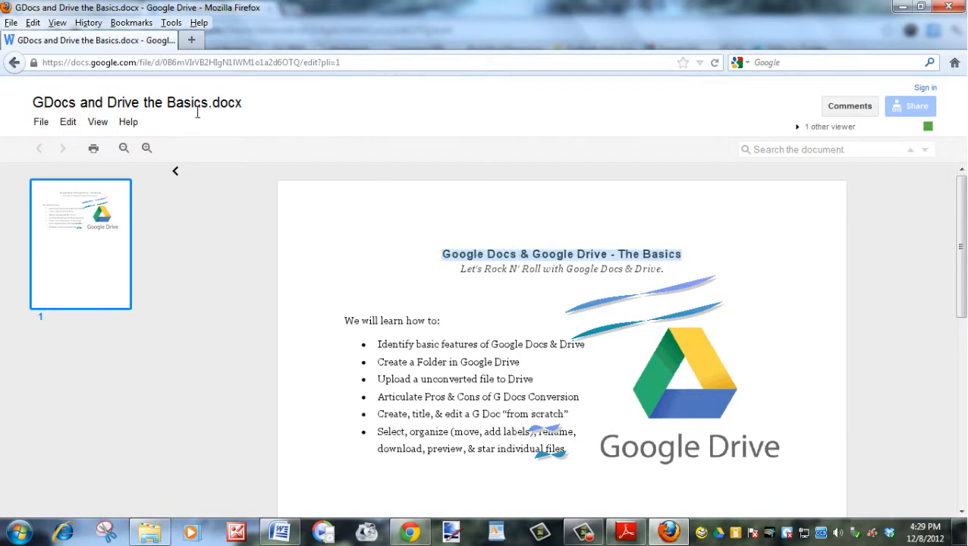
{"action": "left_click", "coordinate": [67, 121]}
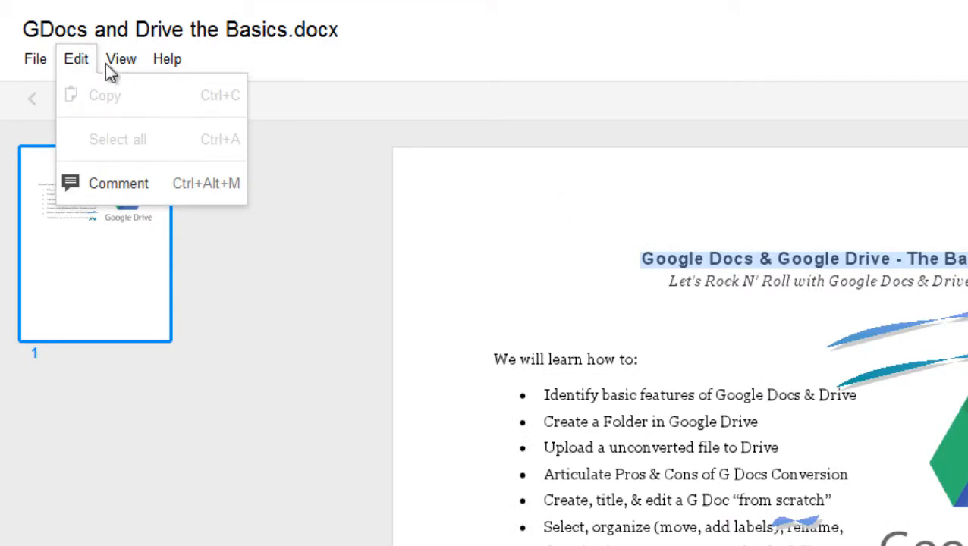
{"action": "mouse_move", "coordinate": [42, 67]}
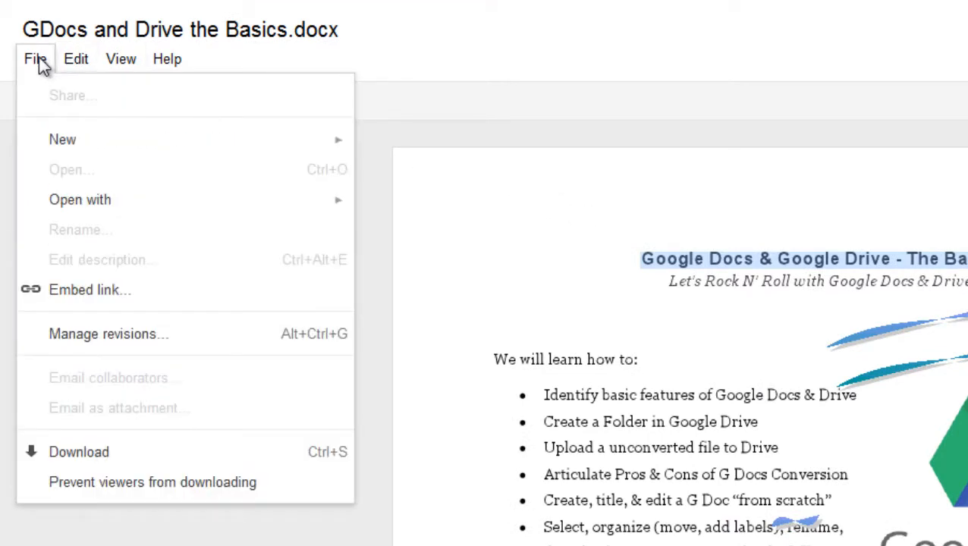
{"action": "mouse_move", "coordinate": [78, 146]}
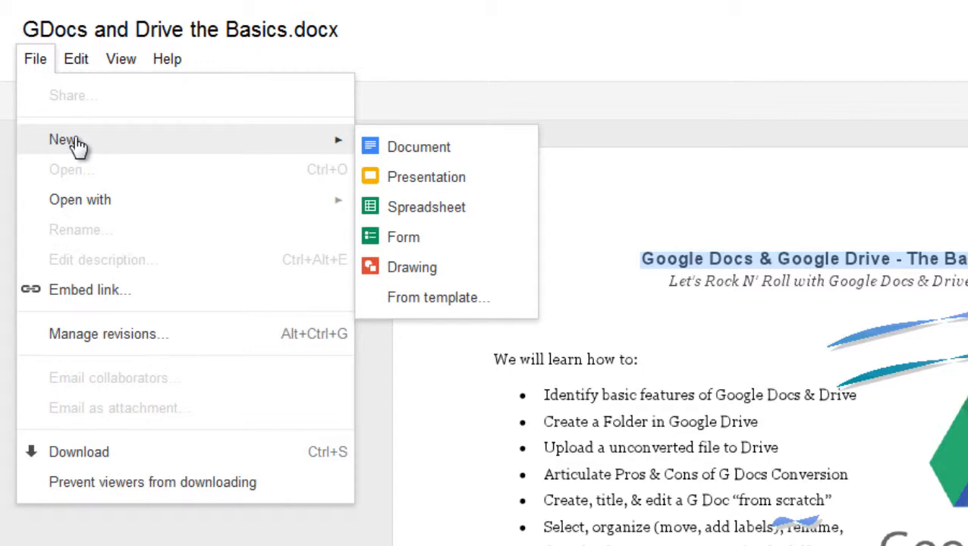
{"action": "mouse_move", "coordinate": [99, 206]}
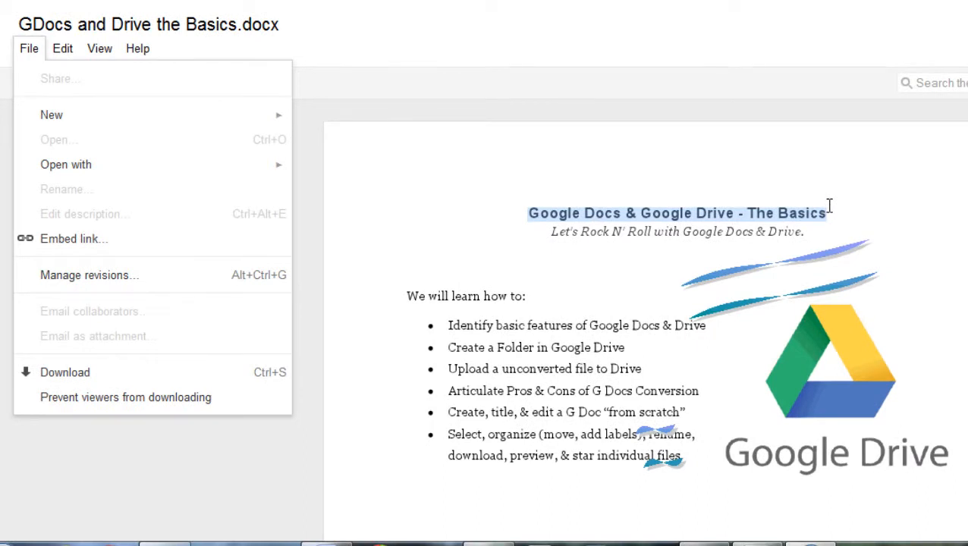
{"action": "left_click", "coordinate": [829, 205]}
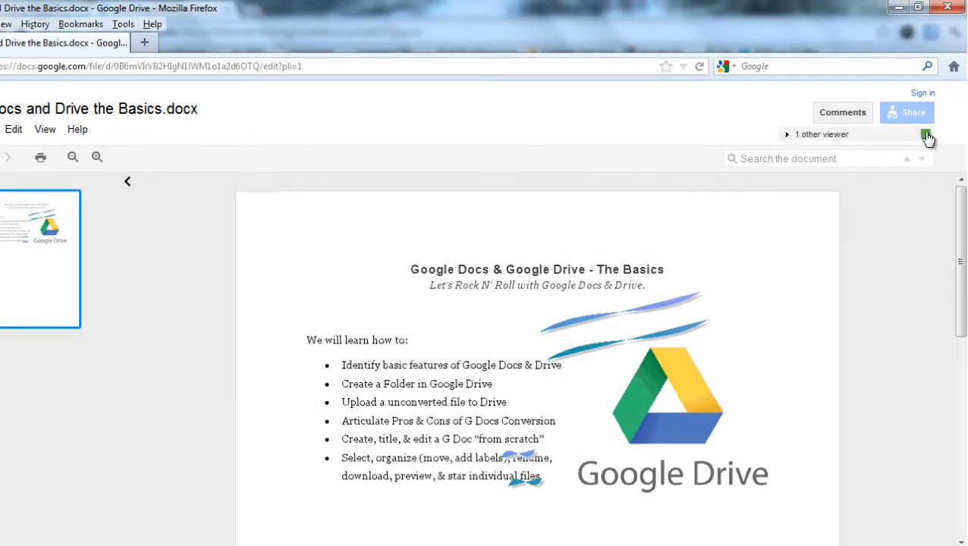
Message the owner in viewer chat: 'I can't open or edit this! Please convert to GDocs!'.
{"action": "left_click", "coordinate": [926, 137]}
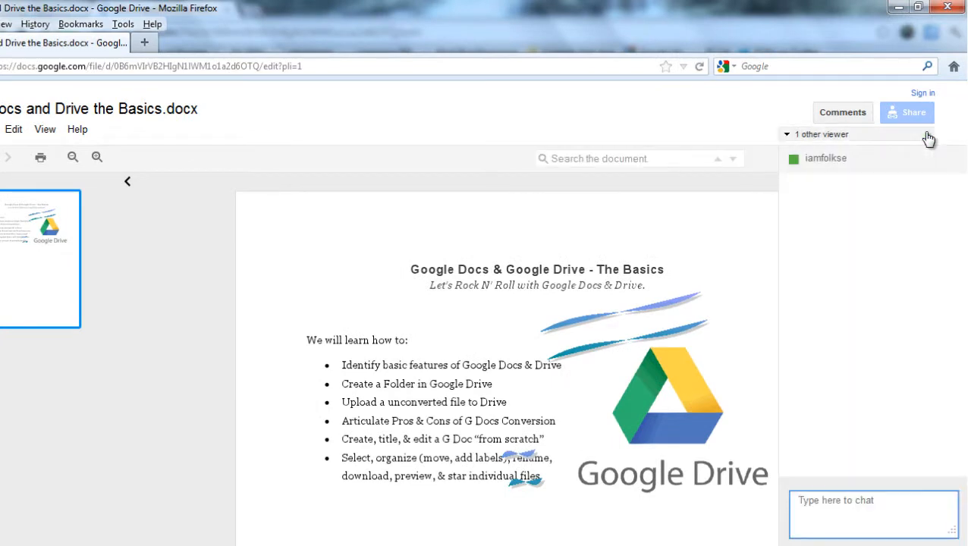
{"action": "left_click", "coordinate": [862, 506]}
{"action": "type", "text": "I can't ope"}
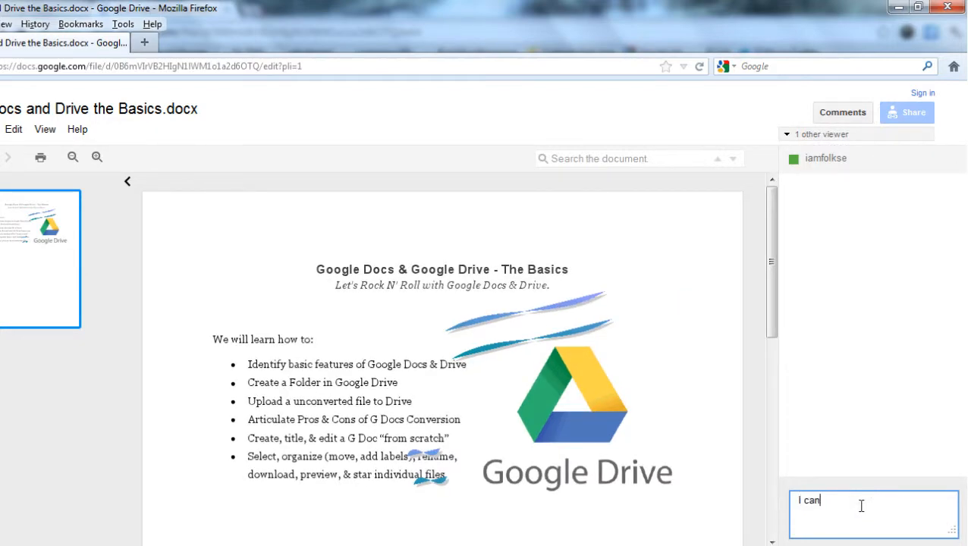
{"action": "type", "text": "n or"}
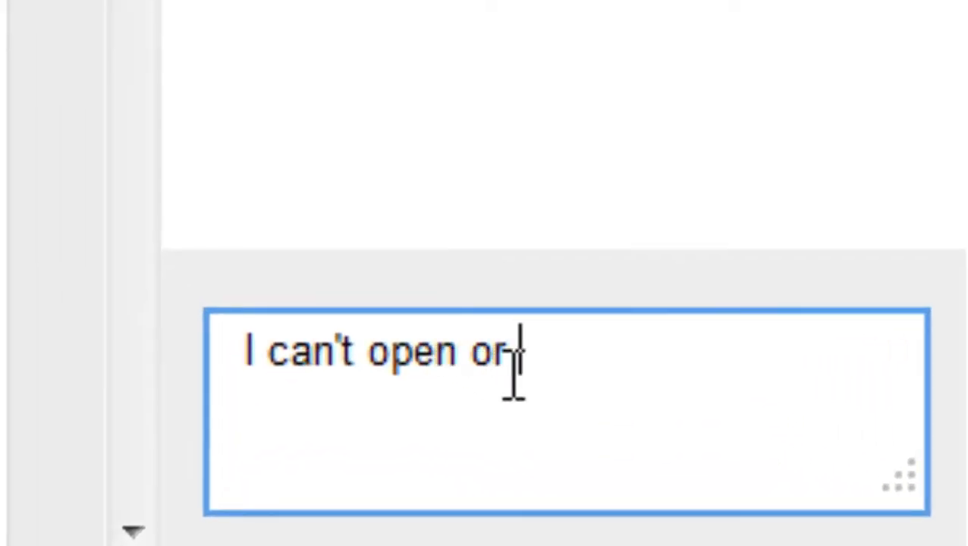
{"action": "type", "text": " edit this"}
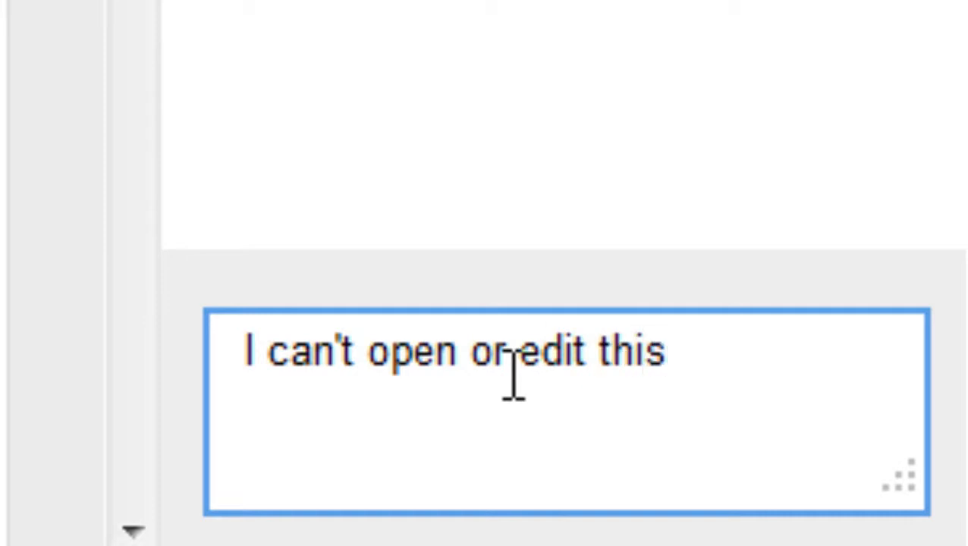
{"action": "type", "text": "! Please co"}
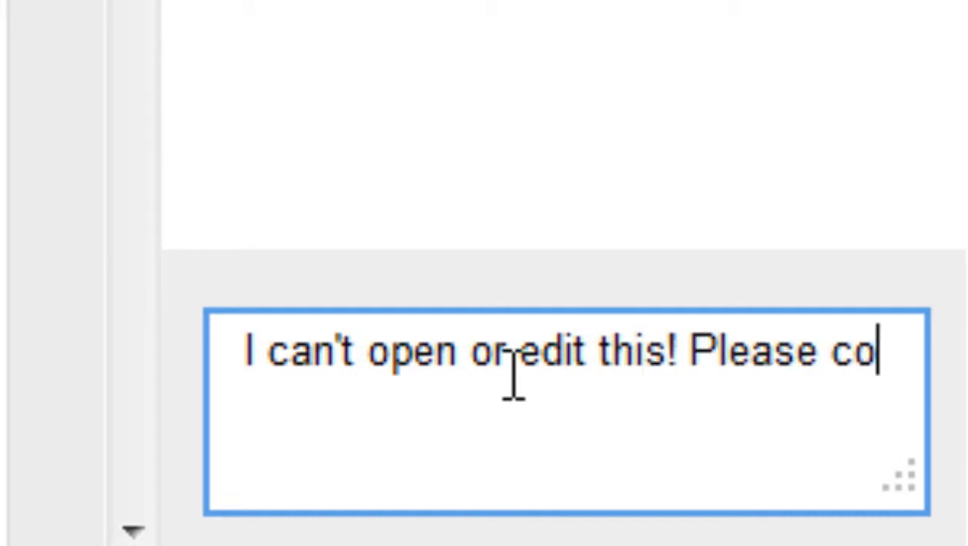
{"action": "type", "text": "nvert to GDoc"}
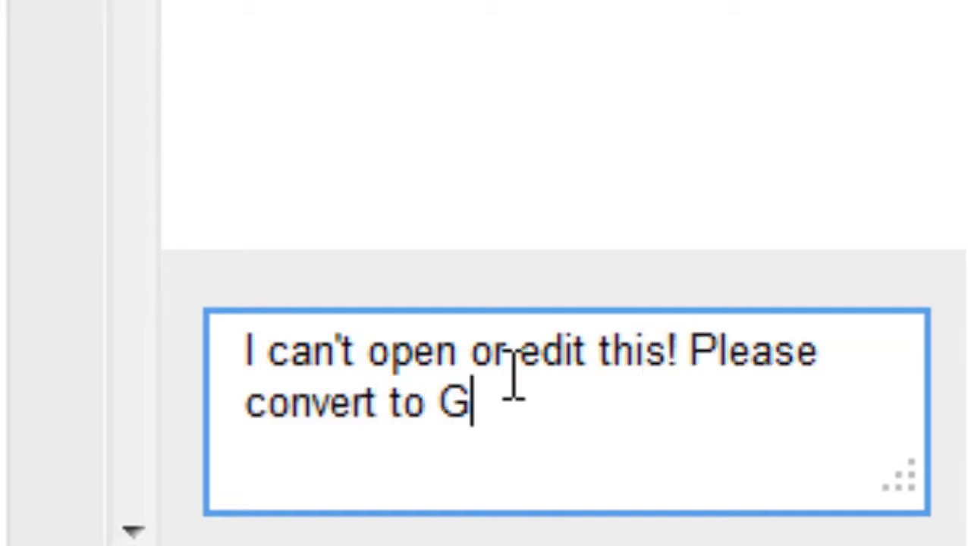
{"action": "type", "text": "s!"}
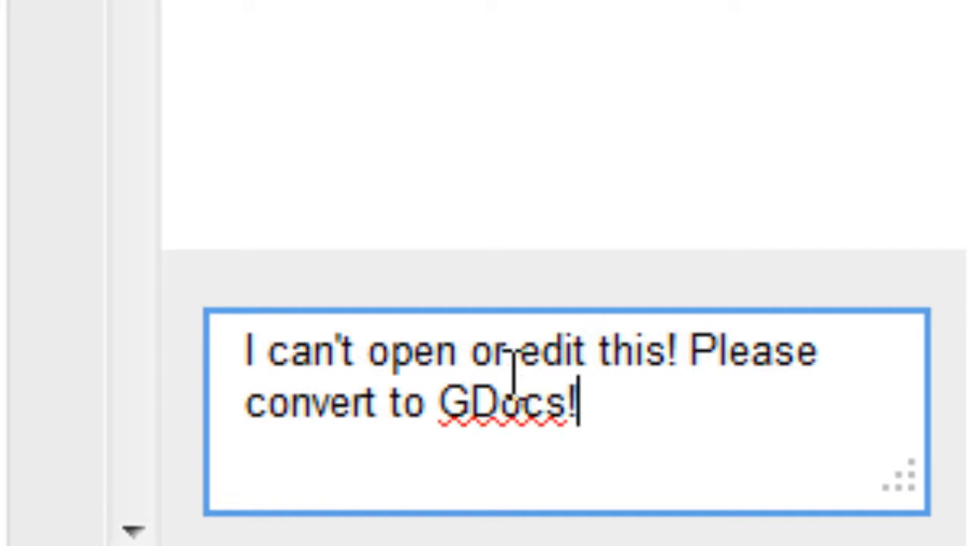
{"action": "key", "text": "Return"}
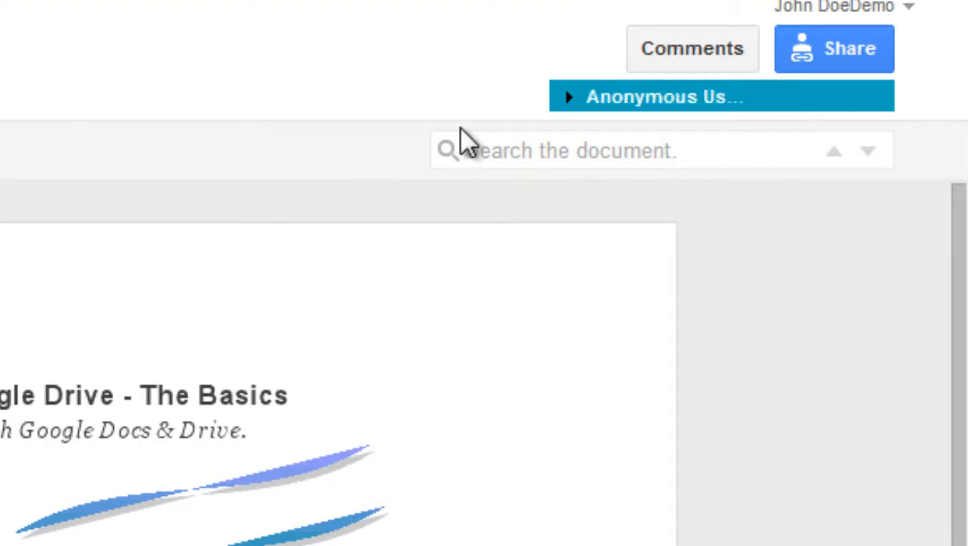
Reply in the viewer chat, then open the docx with Google Docs to convert it.
{"action": "left_click", "coordinate": [705, 107]}
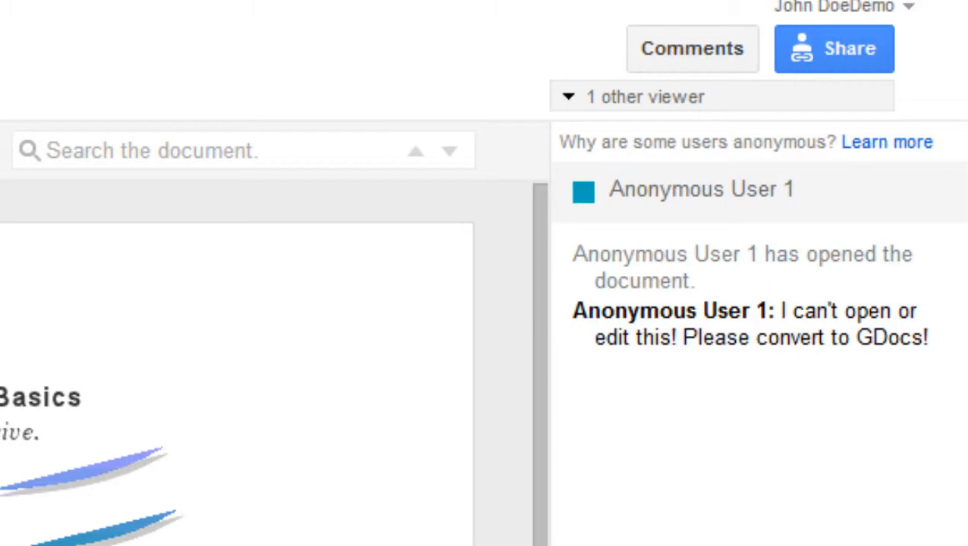
{"action": "key", "text": "Return"}
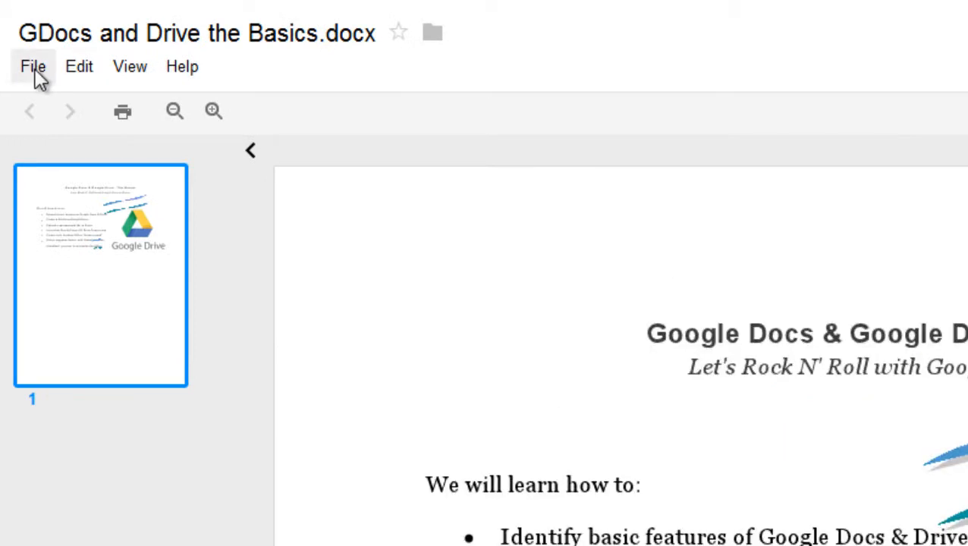
{"action": "left_click", "coordinate": [33, 69]}
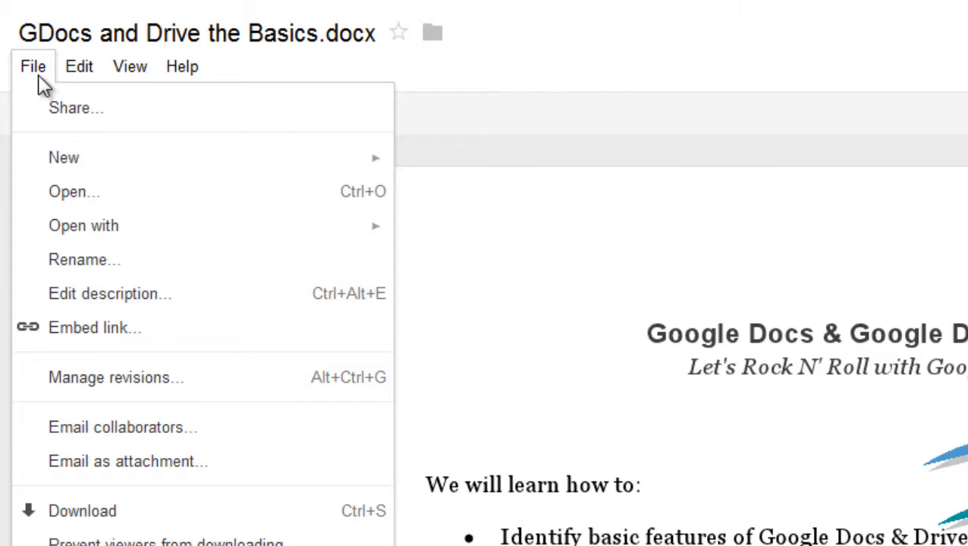
{"action": "mouse_move", "coordinate": [123, 74]}
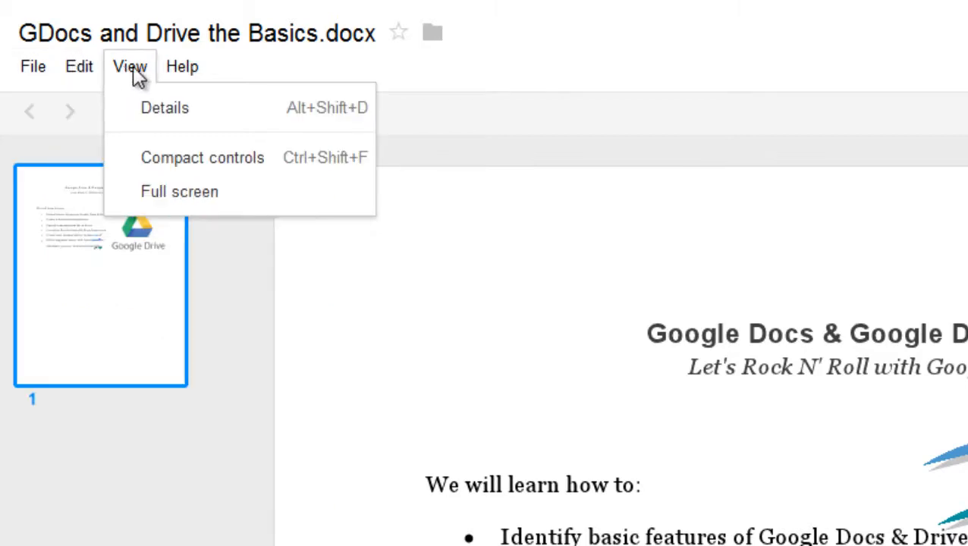
{"action": "mouse_move", "coordinate": [43, 70]}
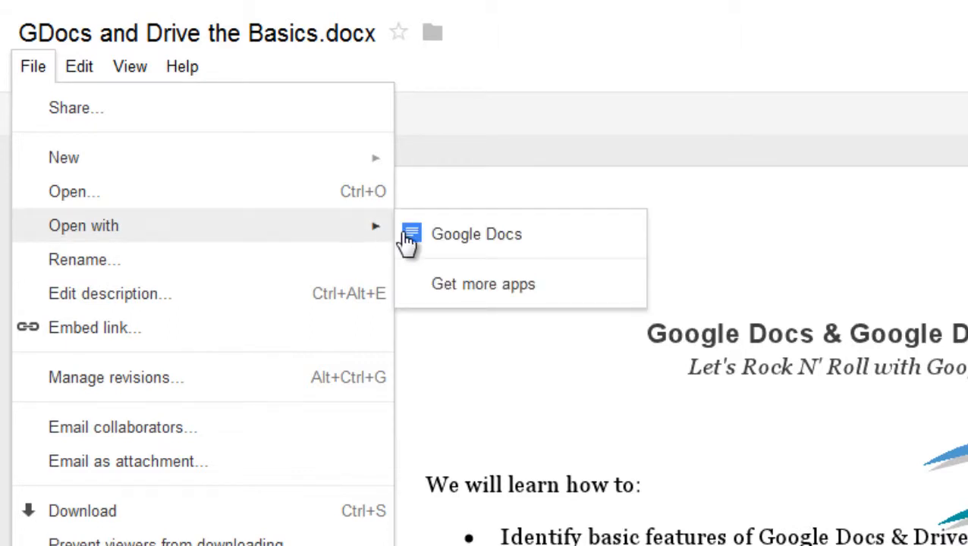
{"action": "left_click", "coordinate": [461, 238]}
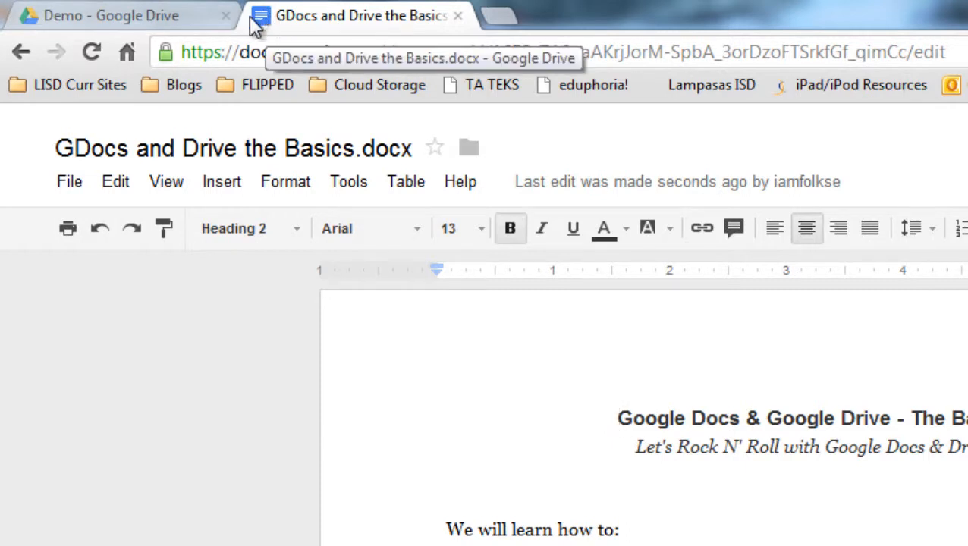
After checking both copies in the Demo folder, let anyone with the link edit the converted document.
{"action": "left_click", "coordinate": [169, 18]}
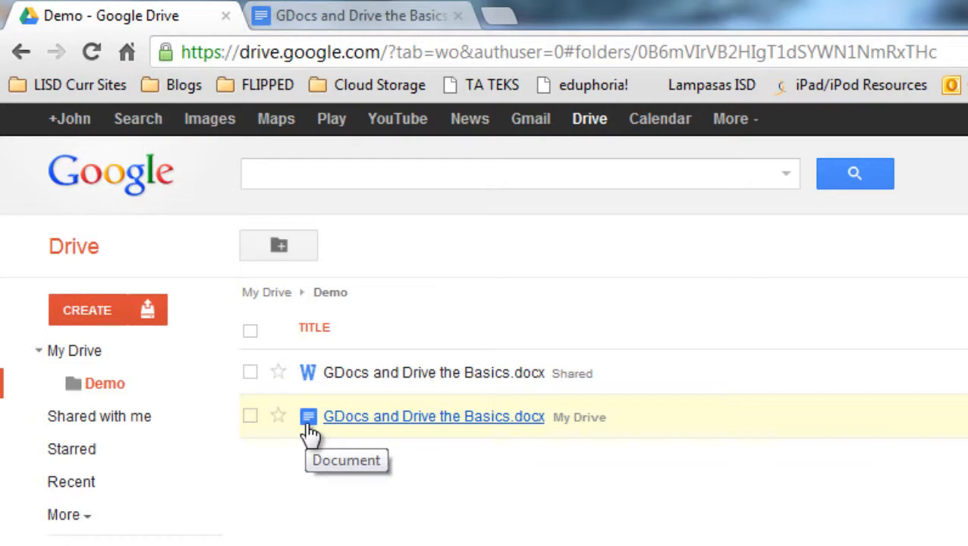
{"action": "left_click", "coordinate": [324, 17]}
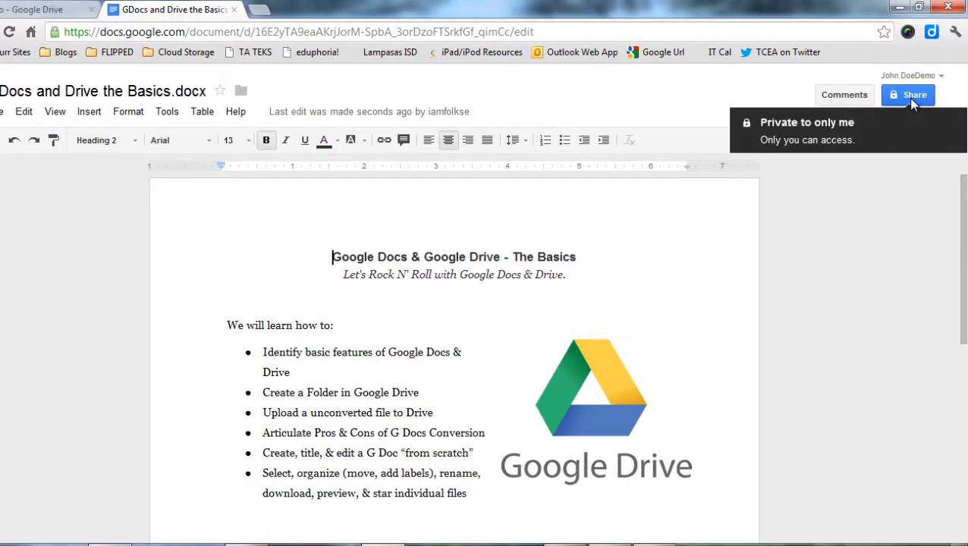
{"action": "left_click", "coordinate": [909, 99]}
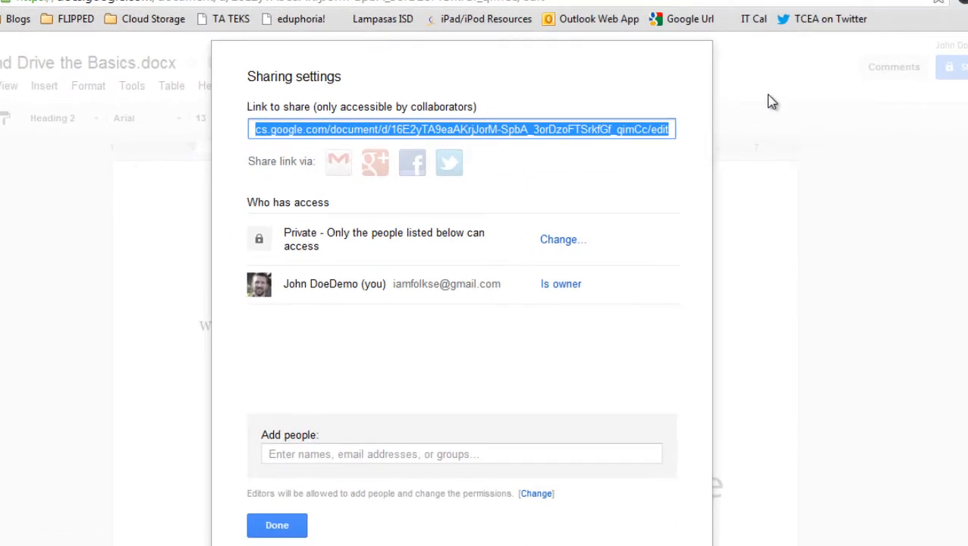
{"action": "left_click", "coordinate": [563, 239]}
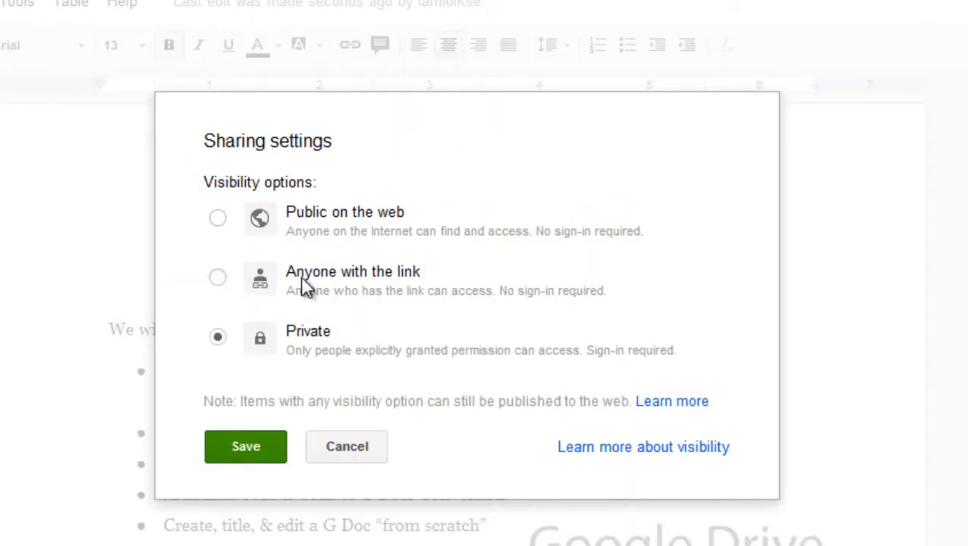
{"action": "left_click", "coordinate": [218, 277]}
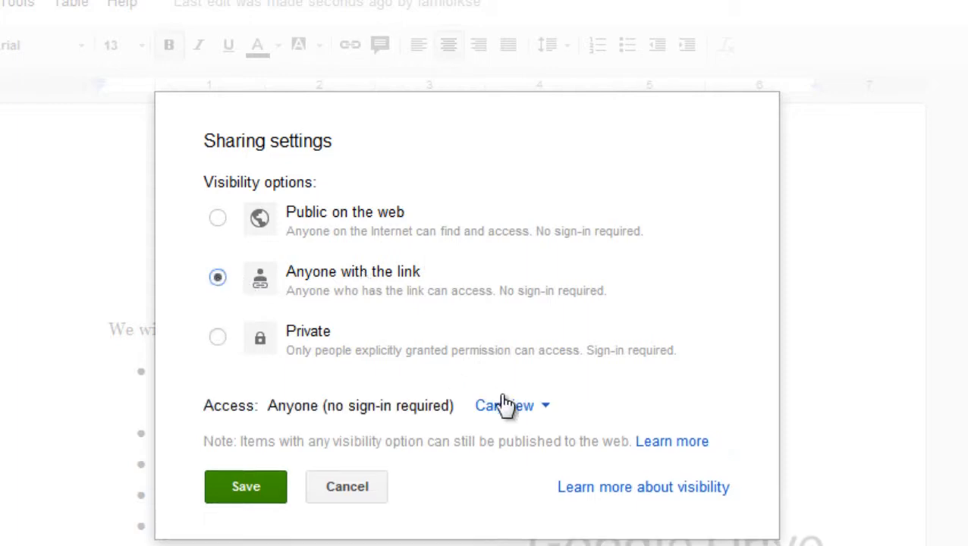
{"action": "left_click", "coordinate": [543, 414]}
{"action": "left_click", "coordinate": [544, 307]}
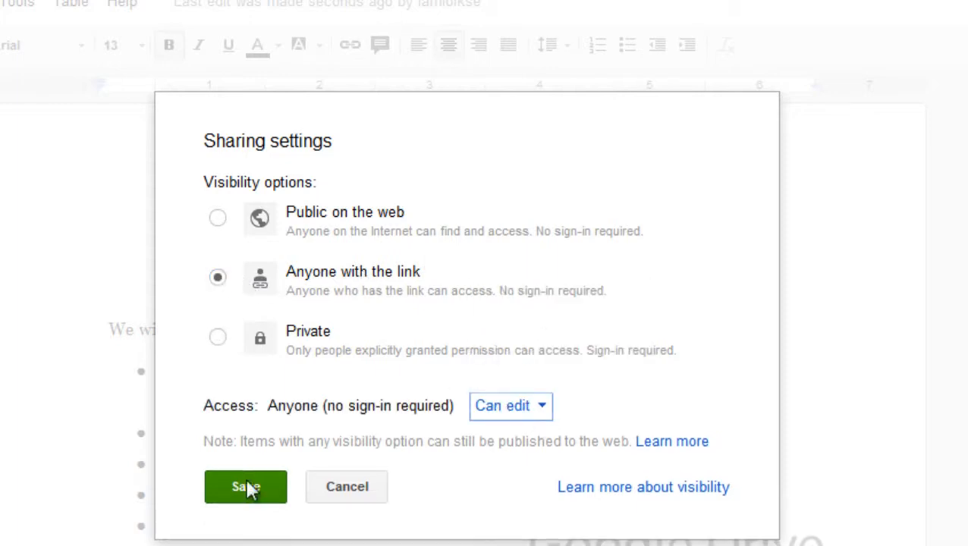
{"action": "left_click", "coordinate": [245, 486]}
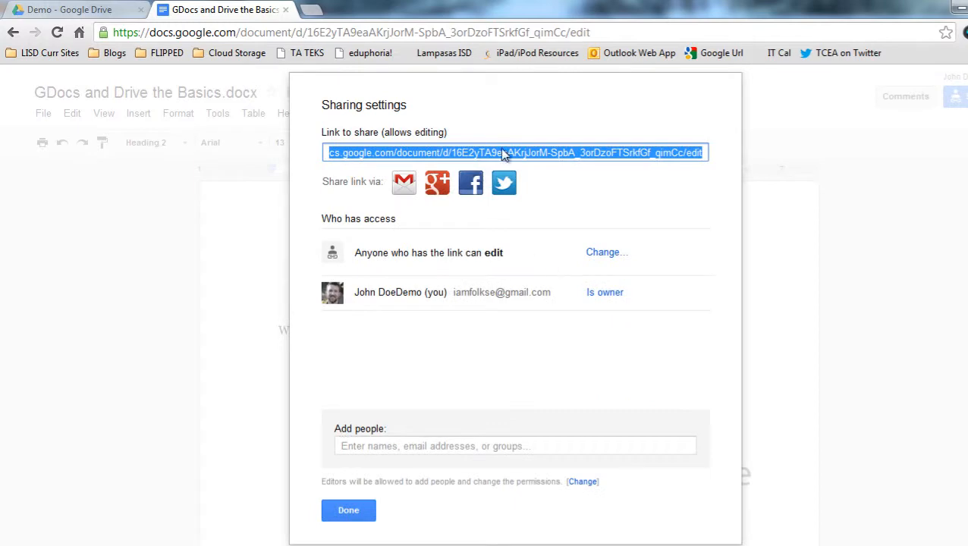
Copy the document's editable share link and close the sharing settings.
{"action": "right_click", "coordinate": [534, 156]}
{"action": "left_click", "coordinate": [574, 217]}
{"action": "left_click", "coordinate": [349, 510]}
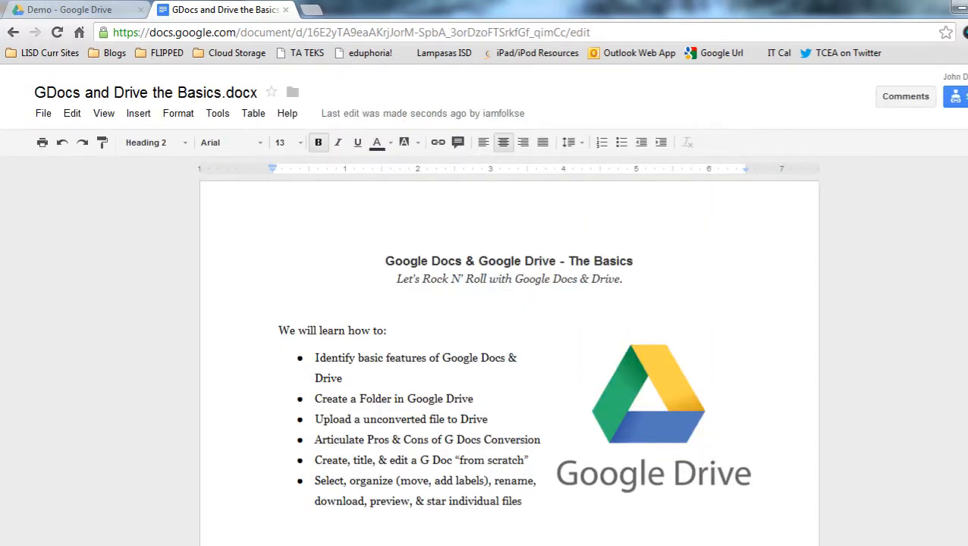
{"action": "key", "text": "alt+Tab"}
In Firefox, load the shared editable Google Docs link.
{"action": "left_click", "coordinate": [231, 68]}
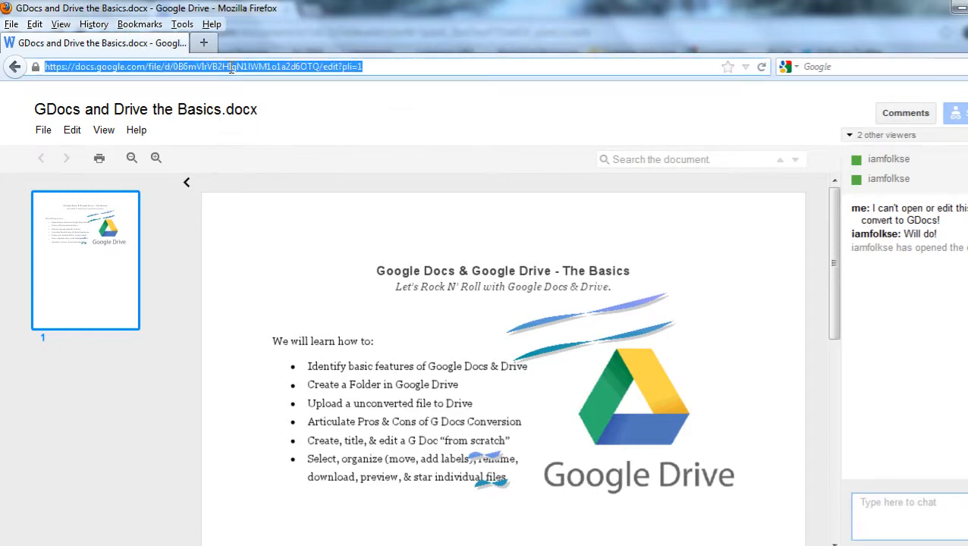
{"action": "key", "text": "ctrl+v"}
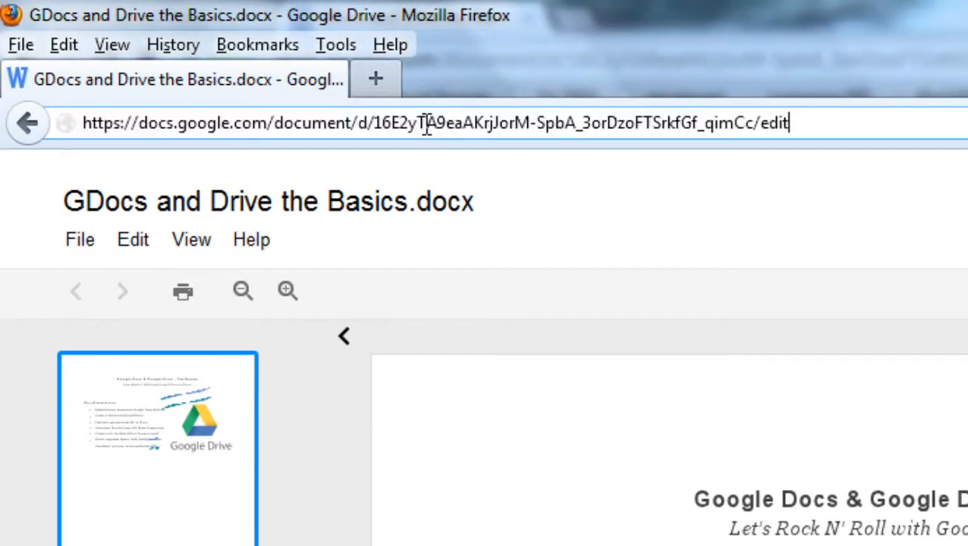
{"action": "key", "text": "Return"}
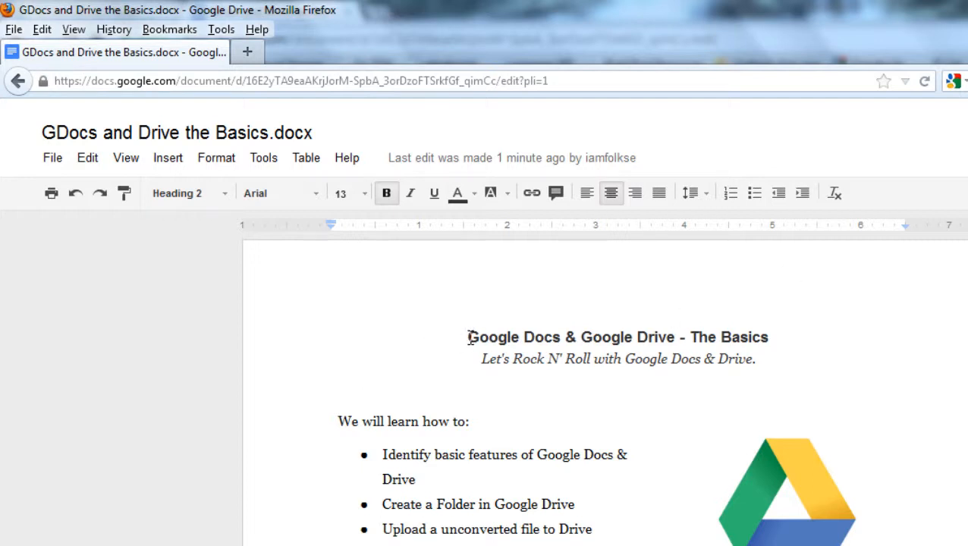
Give the heading and subtitle yellow text with a blue highlight.
{"action": "left_click_drag", "start_coordinate": [469, 338], "coordinate": [765, 362]}
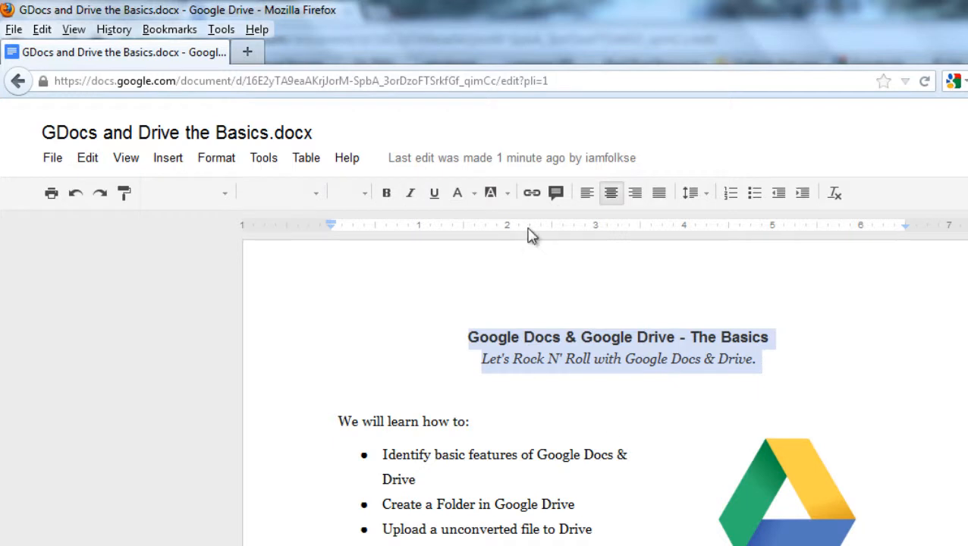
{"action": "left_click", "coordinate": [475, 196]}
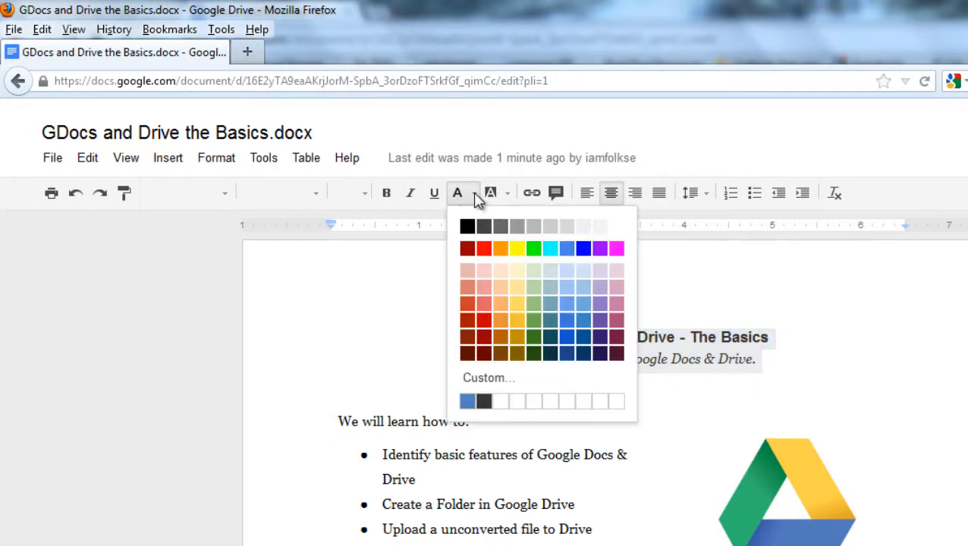
{"action": "left_click", "coordinate": [517, 249]}
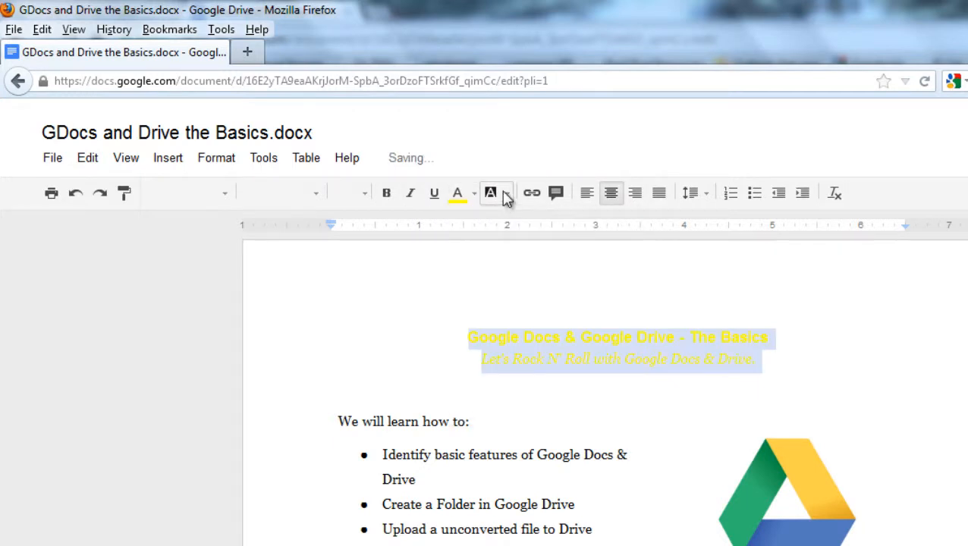
{"action": "left_click", "coordinate": [491, 192]}
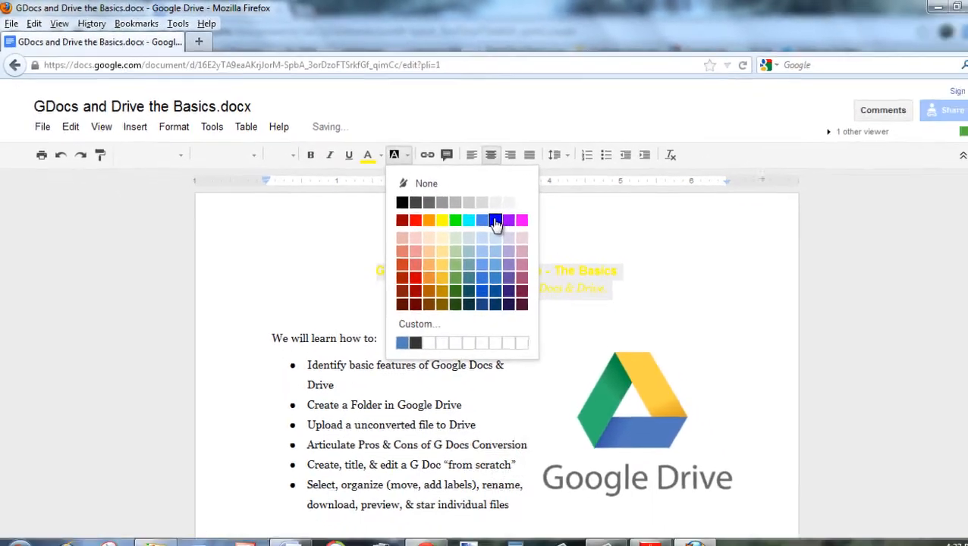
{"action": "left_click", "coordinate": [495, 221]}
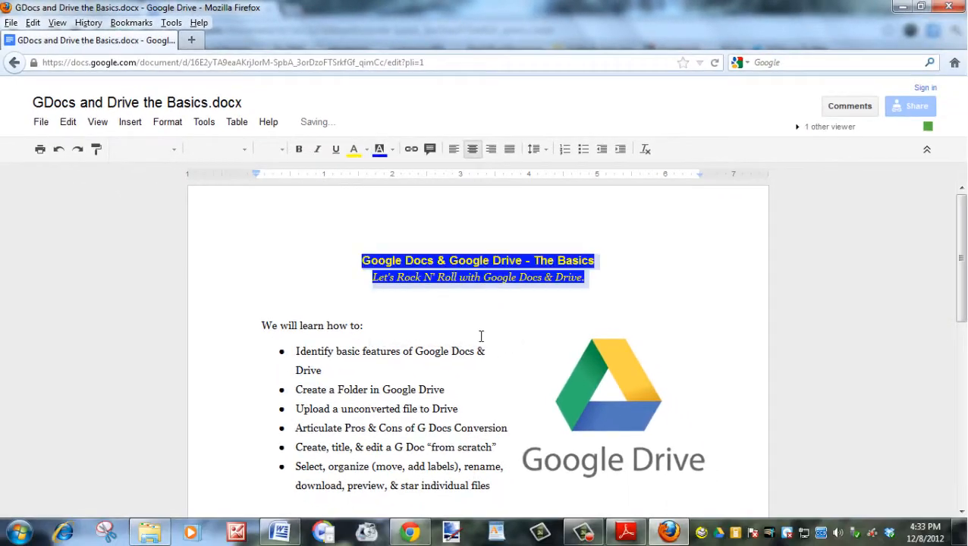
{"action": "left_click", "coordinate": [408, 534]}
{"action": "left_click", "coordinate": [385, 351]}
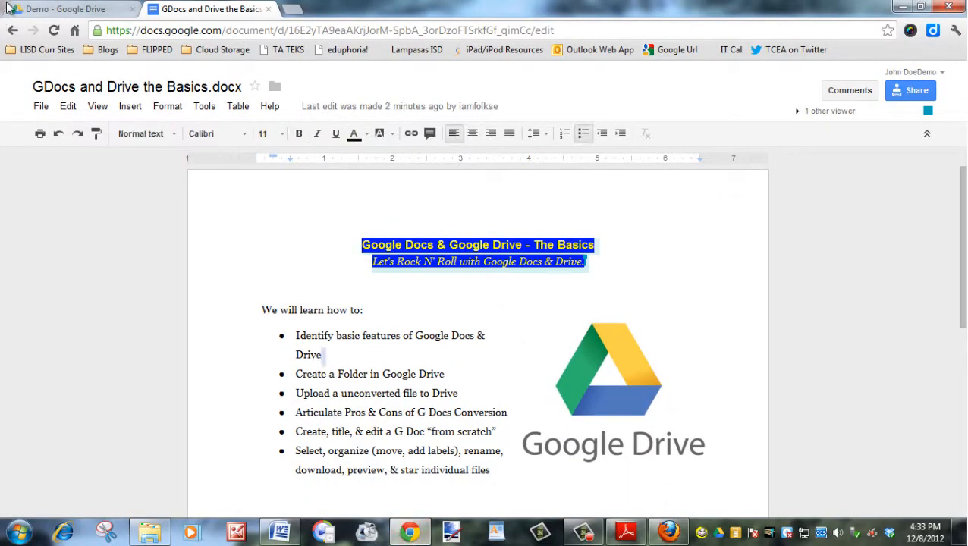
Colour the line 'We will learn how to:' red.
{"action": "left_click", "coordinate": [410, 364]}
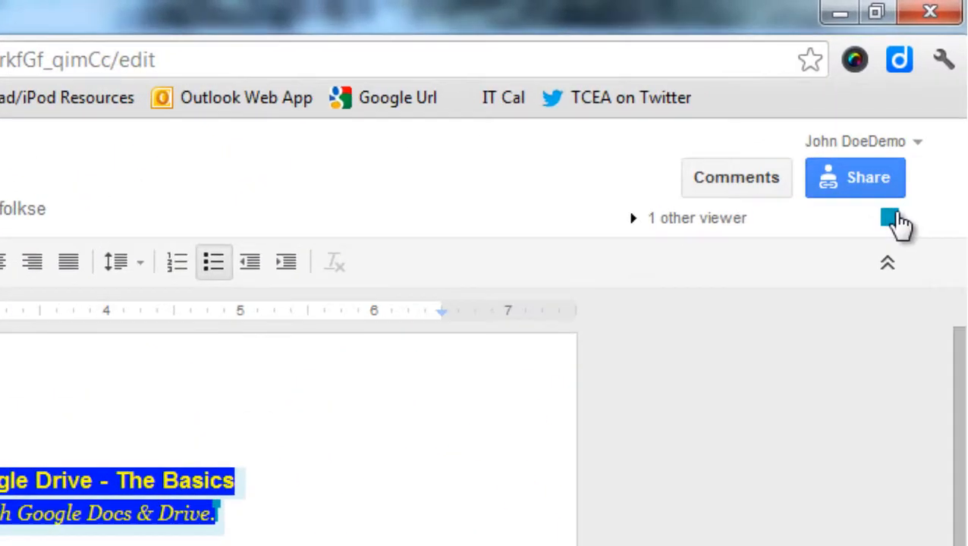
{"action": "mouse_move", "coordinate": [929, 110]}
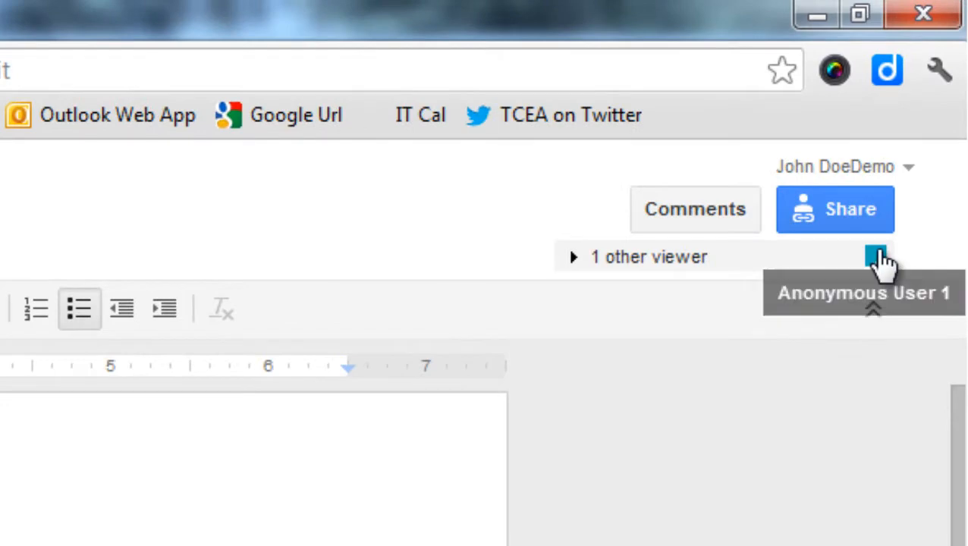
{"action": "left_click", "coordinate": [878, 262]}
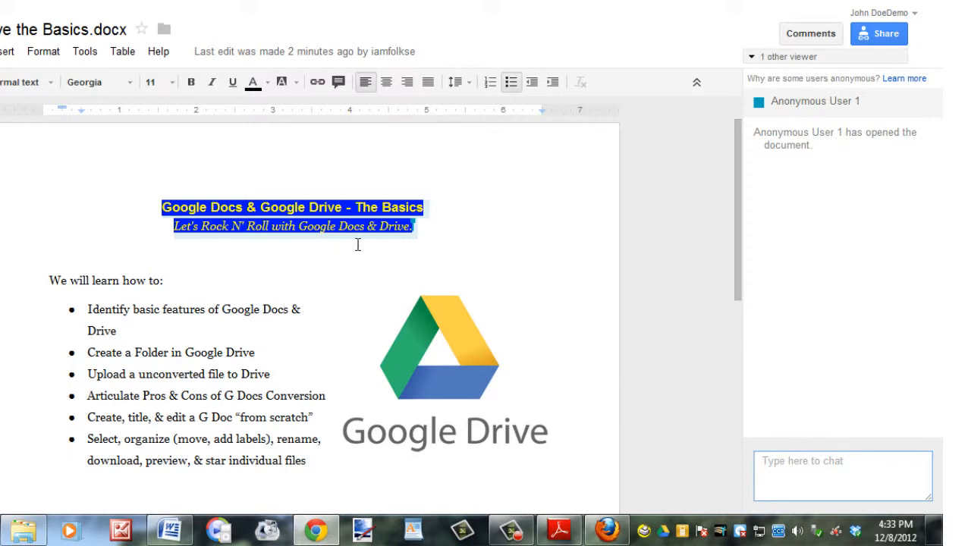
{"action": "left_click_drag", "start_coordinate": [164, 281], "coordinate": [44, 281]}
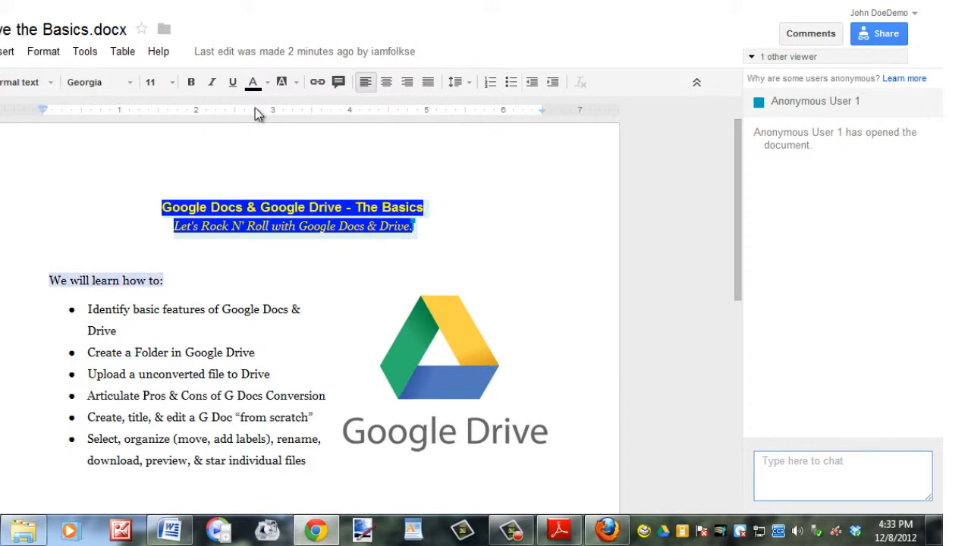
{"action": "left_click", "coordinate": [265, 84]}
{"action": "left_click", "coordinate": [274, 131]}
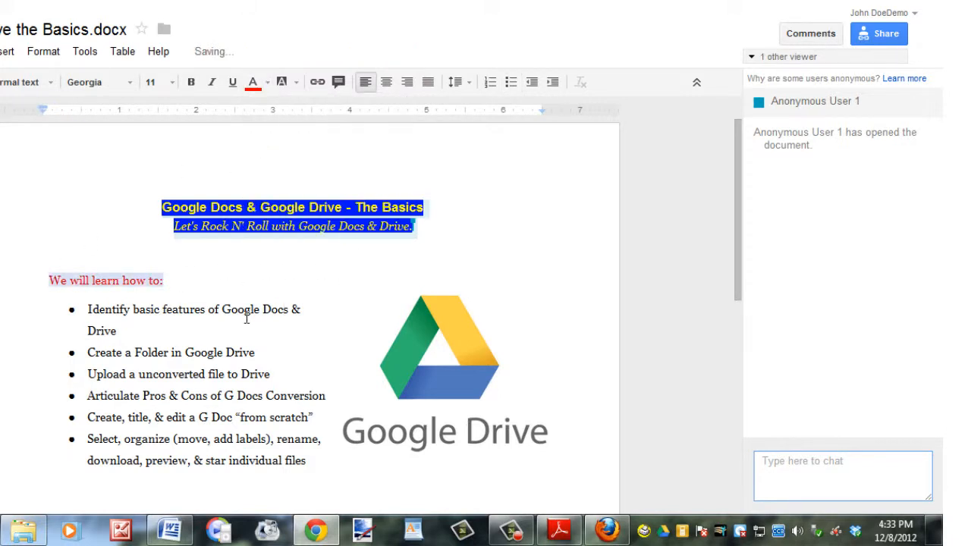
Send the chat message 'I highlighted that portion that needs to be revised in red!'.
{"action": "left_click", "coordinate": [803, 460]}
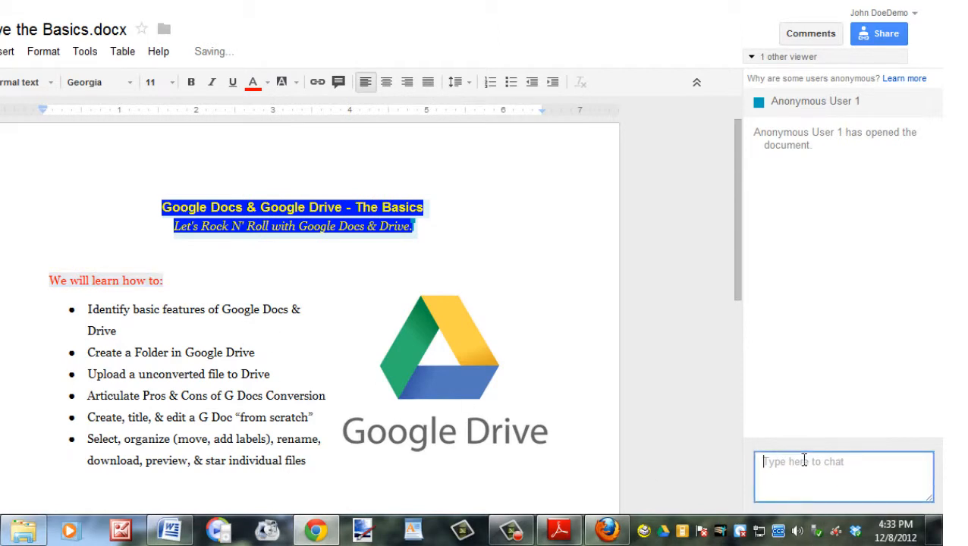
{"action": "type", "text": "I highlight"}
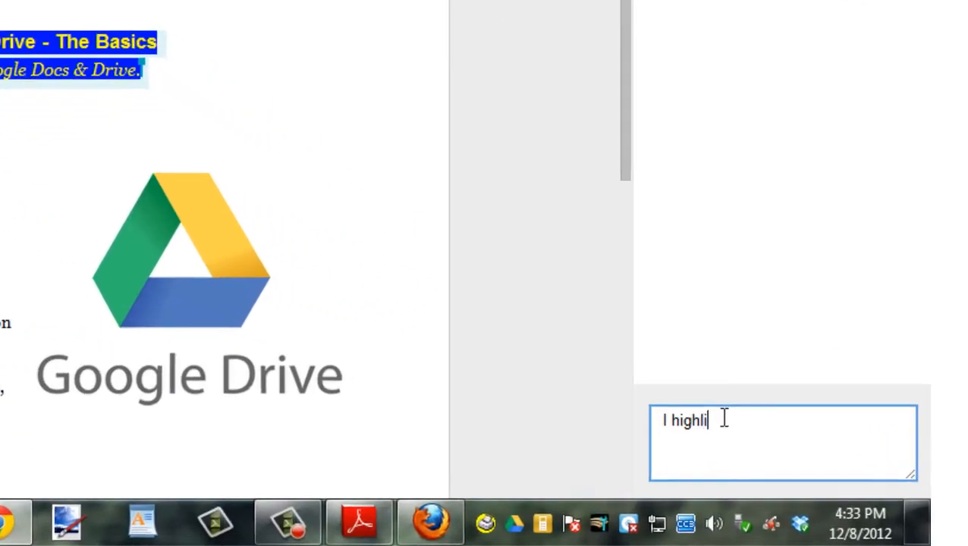
{"action": "type", "text": "ed th"}
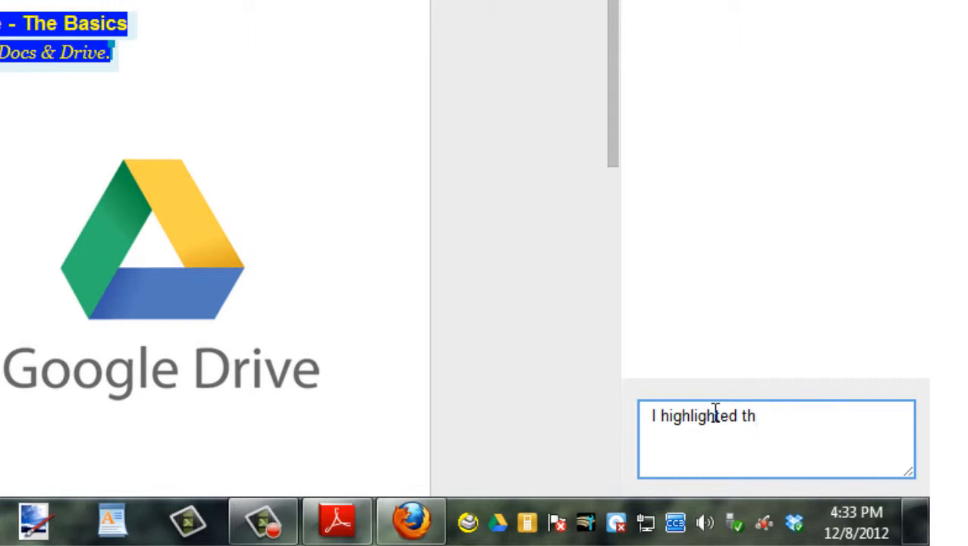
{"action": "type", "text": "at portion"}
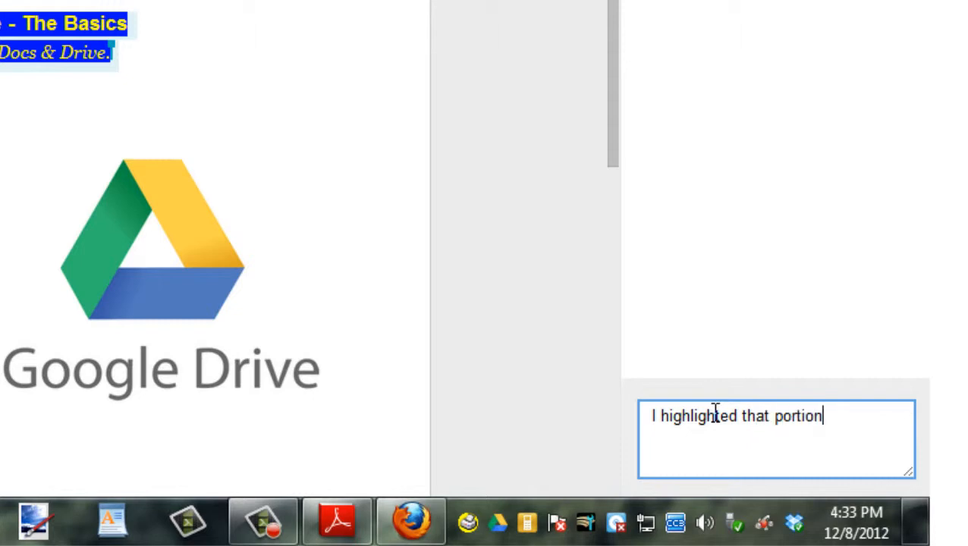
{"action": "type", "text": " that nee"}
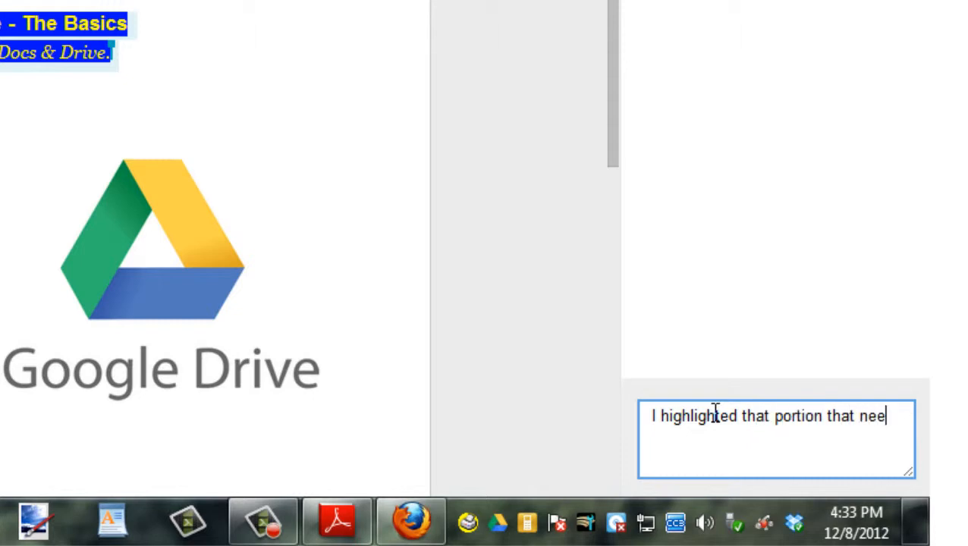
{"action": "type", "text": "ds to be revis"}
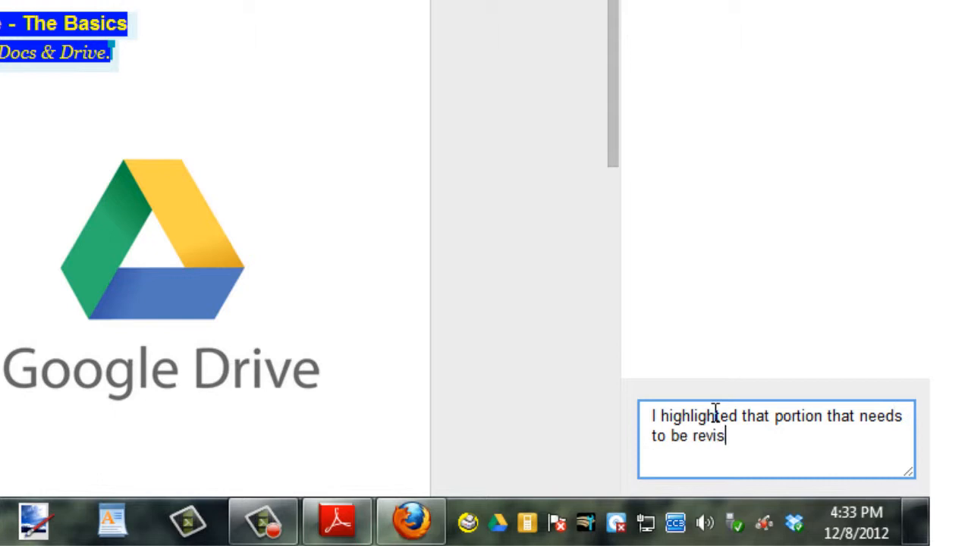
{"action": "type", "text": "ed in red!"}
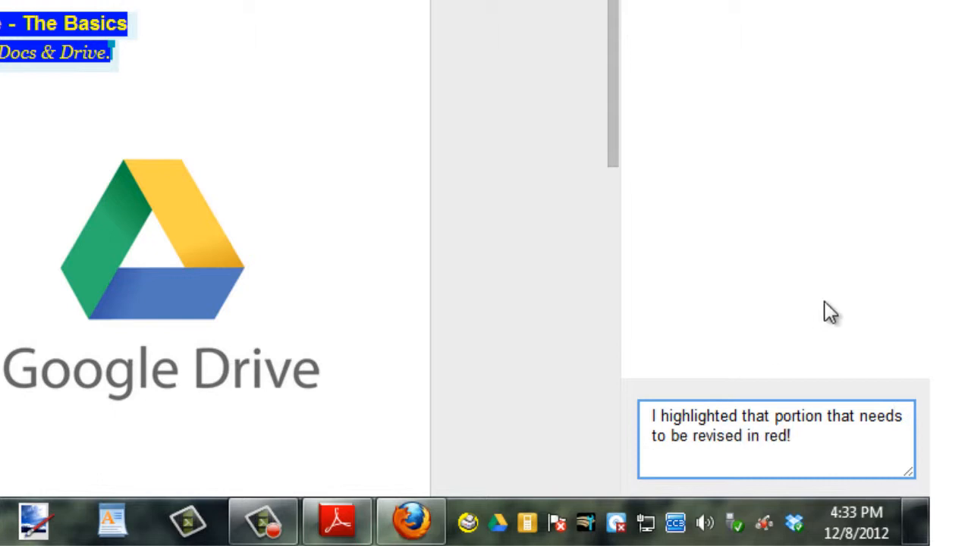
{"action": "key", "text": "Return"}
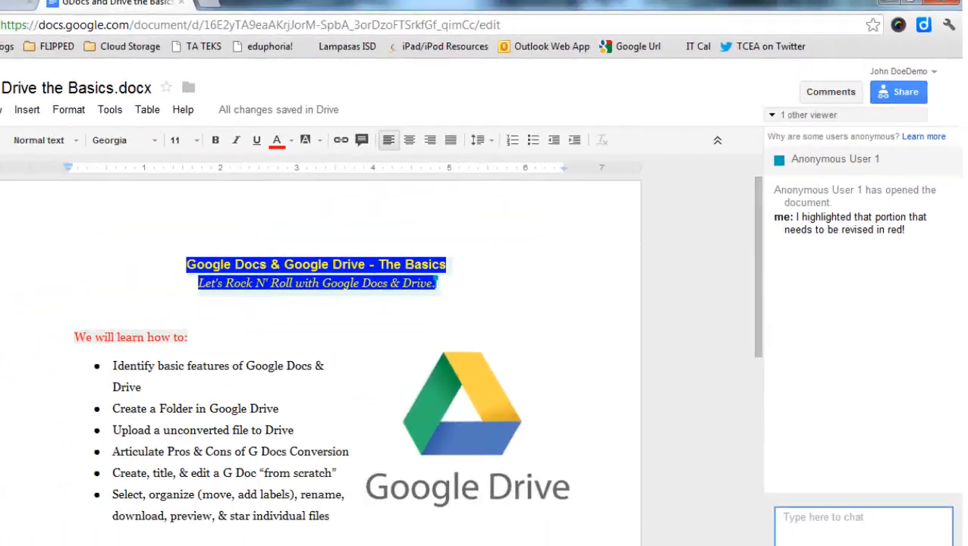
{"action": "left_click", "coordinate": [672, 534]}
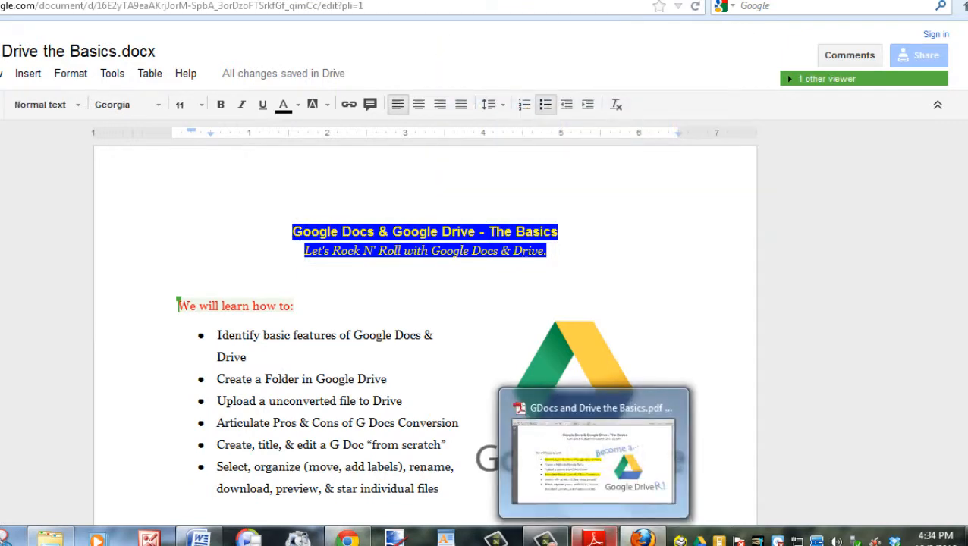
Highlight the 'Create a Folder in Google Drive', 'Upload a unconverted file' and 'Create, title, & edit a G Doc' lines in yellow.
{"action": "left_click", "coordinate": [593, 539]}
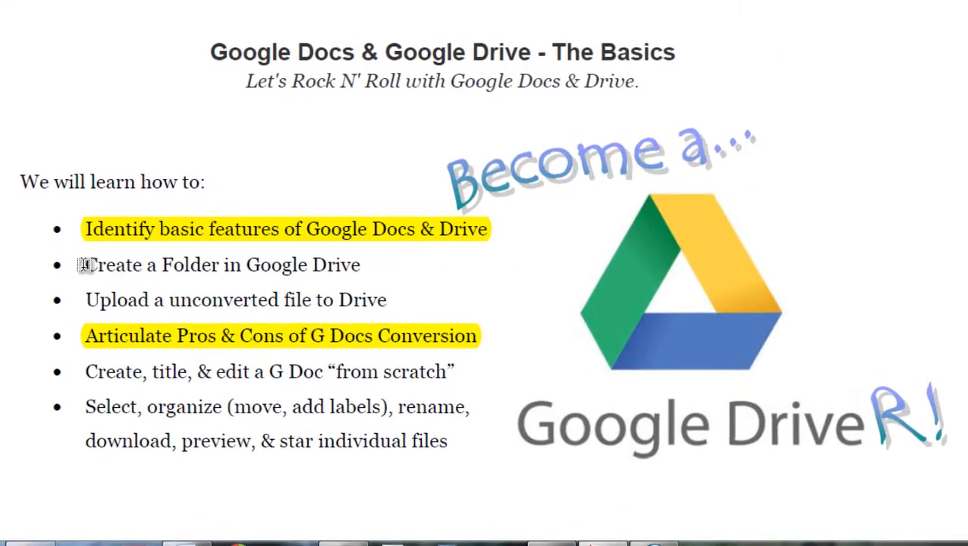
{"action": "left_click_drag", "start_coordinate": [101, 263], "coordinate": [341, 271]}
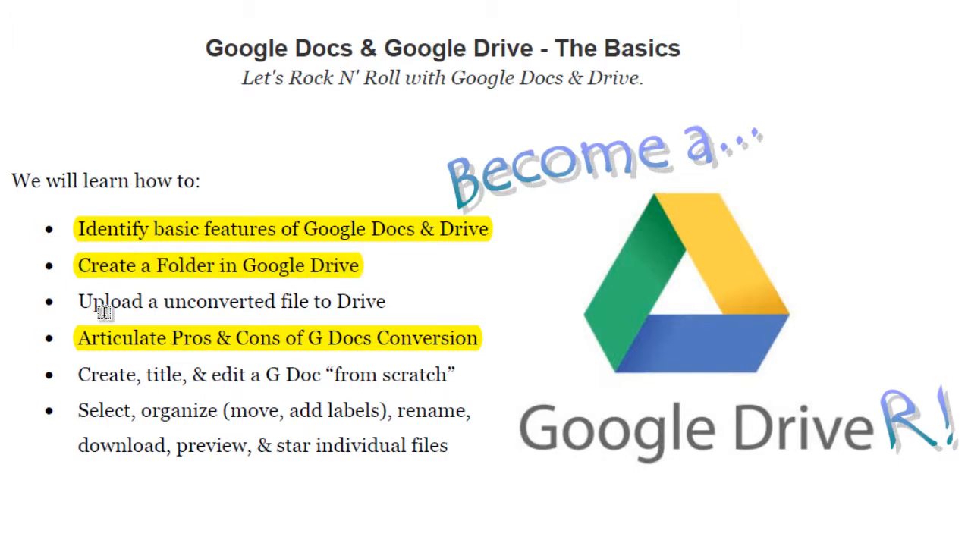
{"action": "left_click_drag", "start_coordinate": [80, 301], "coordinate": [369, 302]}
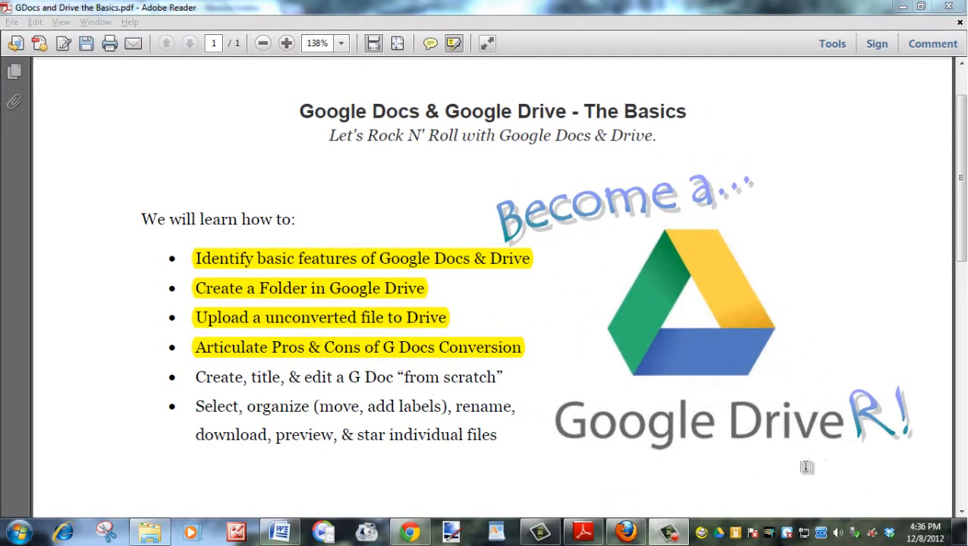
{"action": "left_click_drag", "start_coordinate": [202, 378], "coordinate": [503, 379]}
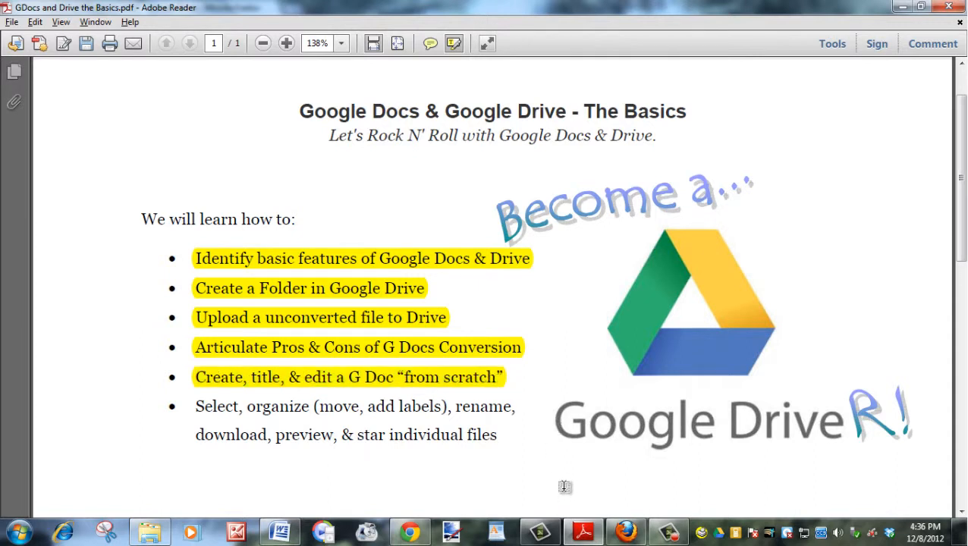
{"action": "left_click", "coordinate": [414, 533]}
From the Demo folder, create a new blank Google document and title it 'Demo Doc'.
{"action": "left_click", "coordinate": [88, 10]}
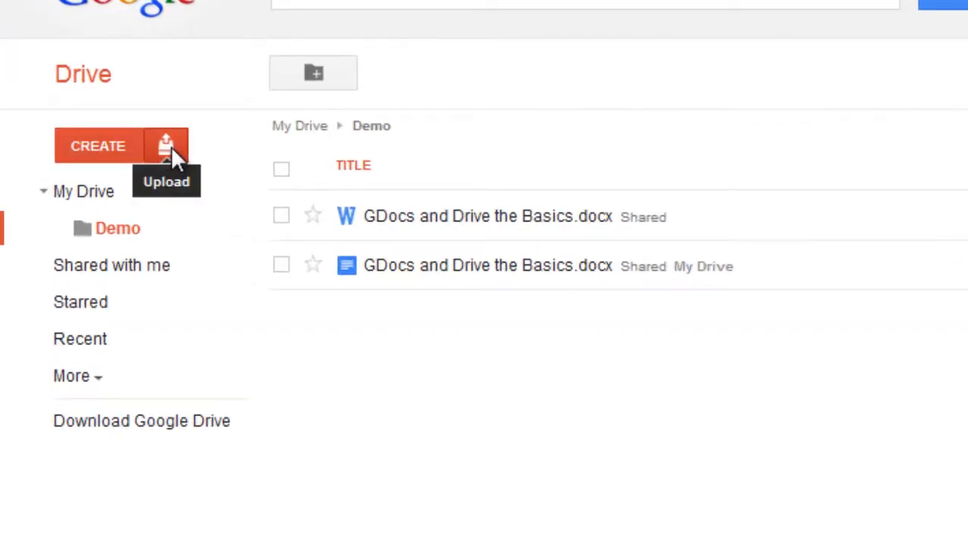
{"action": "left_click", "coordinate": [97, 147]}
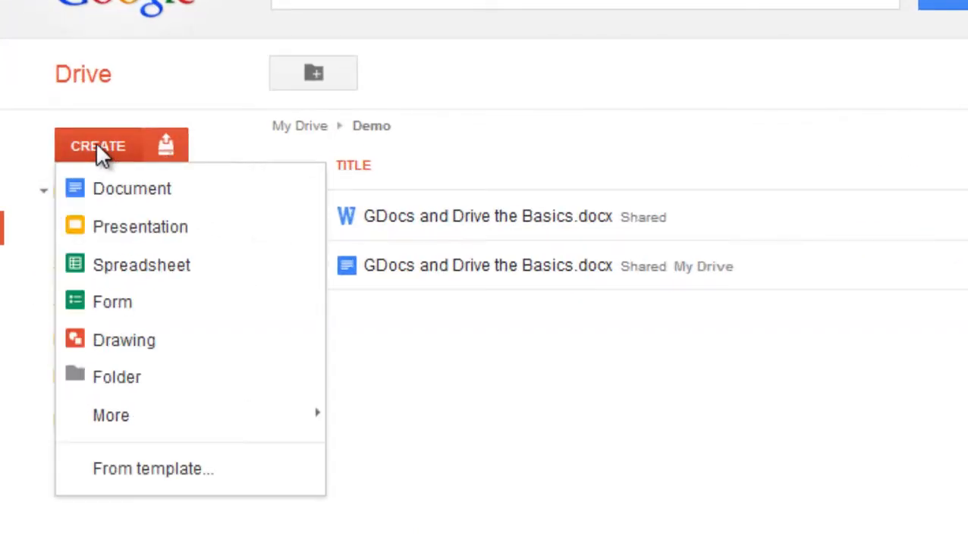
{"action": "left_click", "coordinate": [170, 199]}
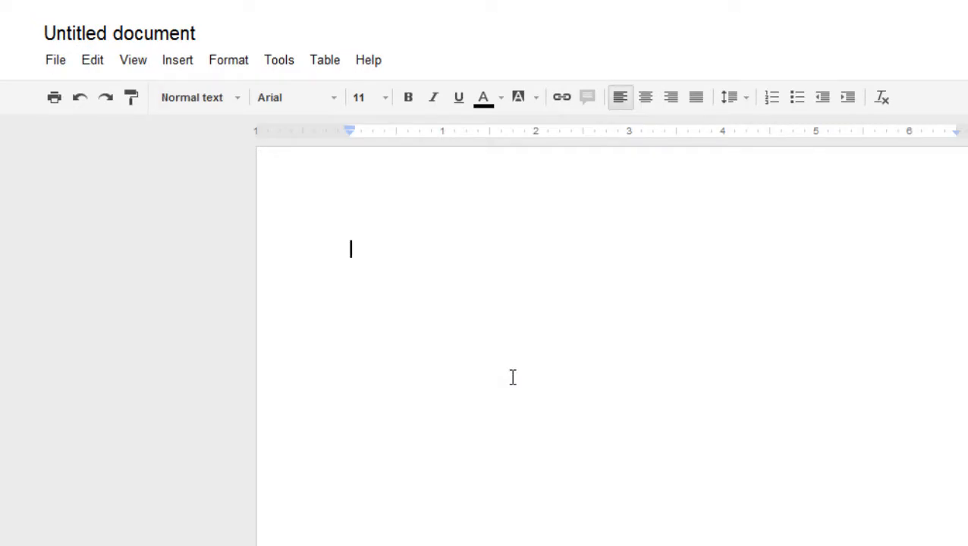
{"action": "left_click", "coordinate": [154, 38]}
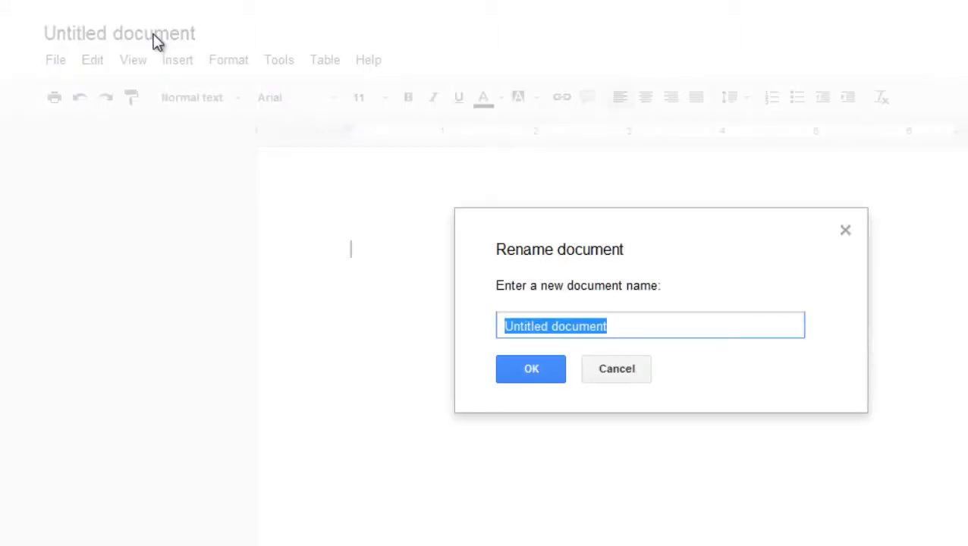
{"action": "type", "text": "Demo Doc"}
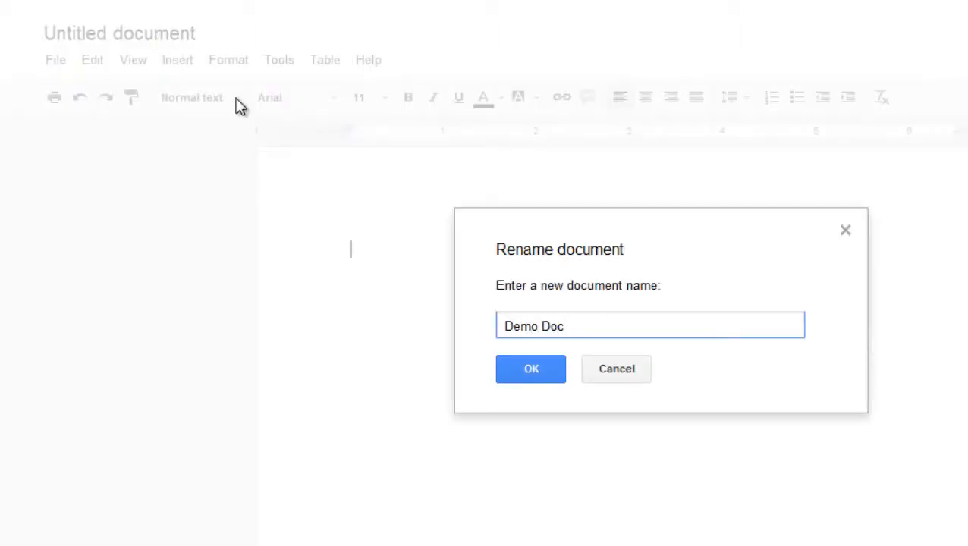
{"action": "left_click", "coordinate": [522, 377]}
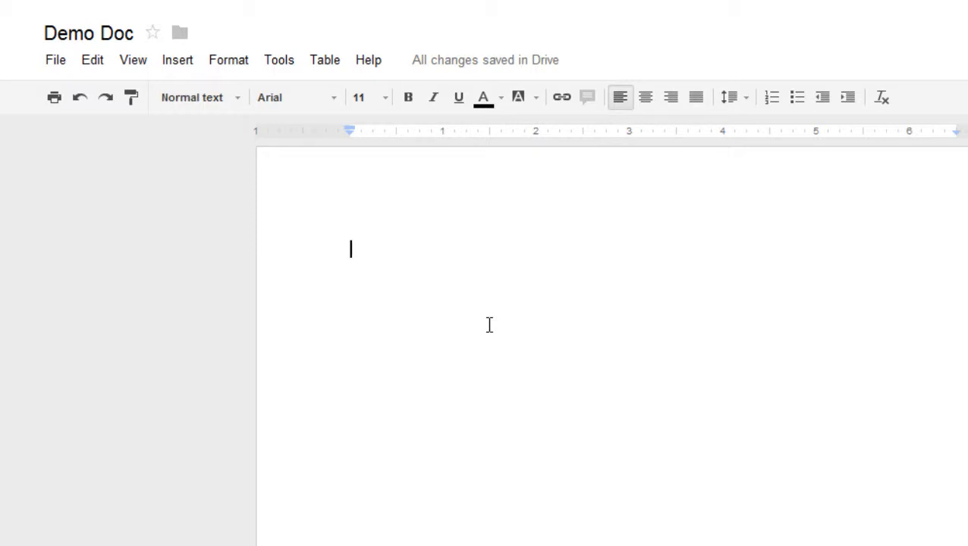
Type the starter line 'A little bit of text....' in Demo Doc.
{"action": "type", "text": "A little biut"}
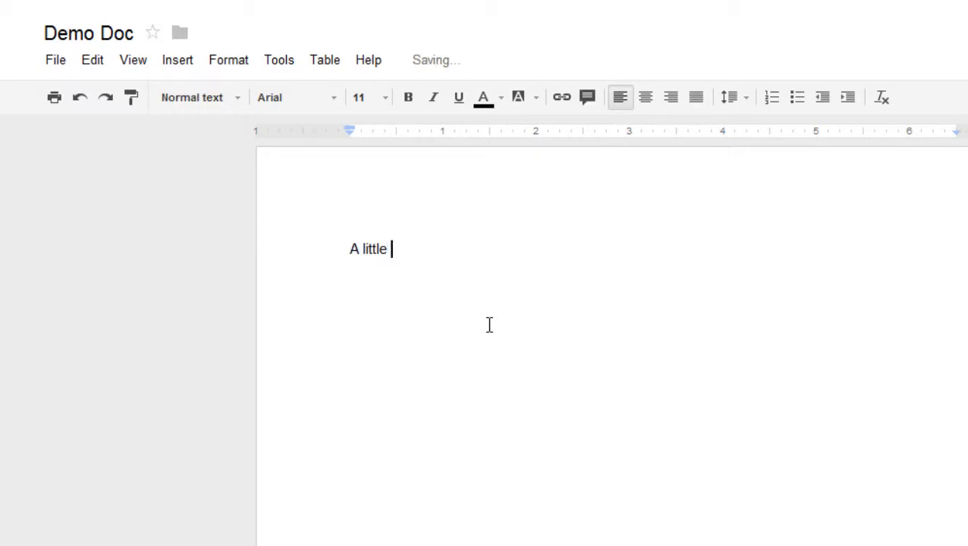
{"action": "key", "text": "BackSpace"}
{"action": "key", "text": "BackSpace"}
{"action": "type", "text": "t of text"}
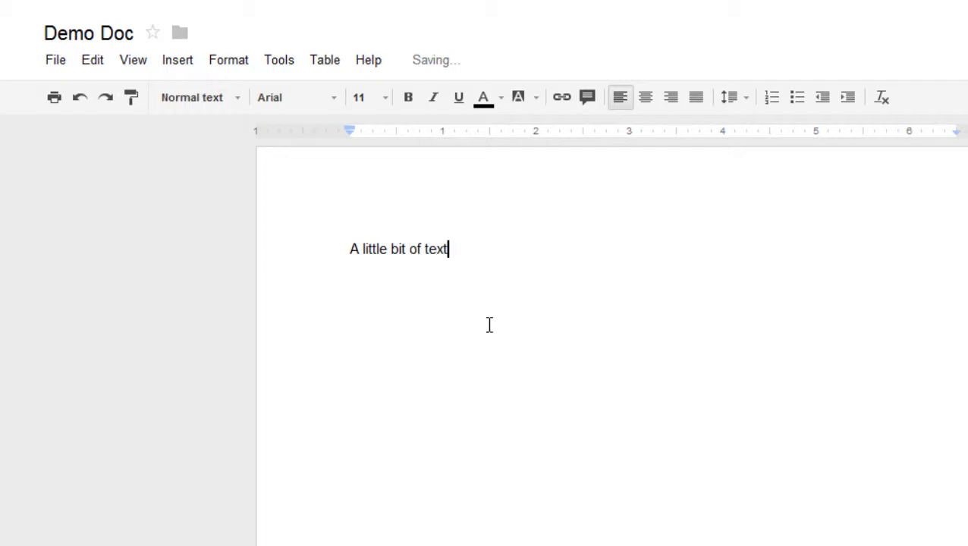
{"action": "type", "text": "...."}
{"action": "key", "text": "Return"}
{"action": "key", "text": "Return"}
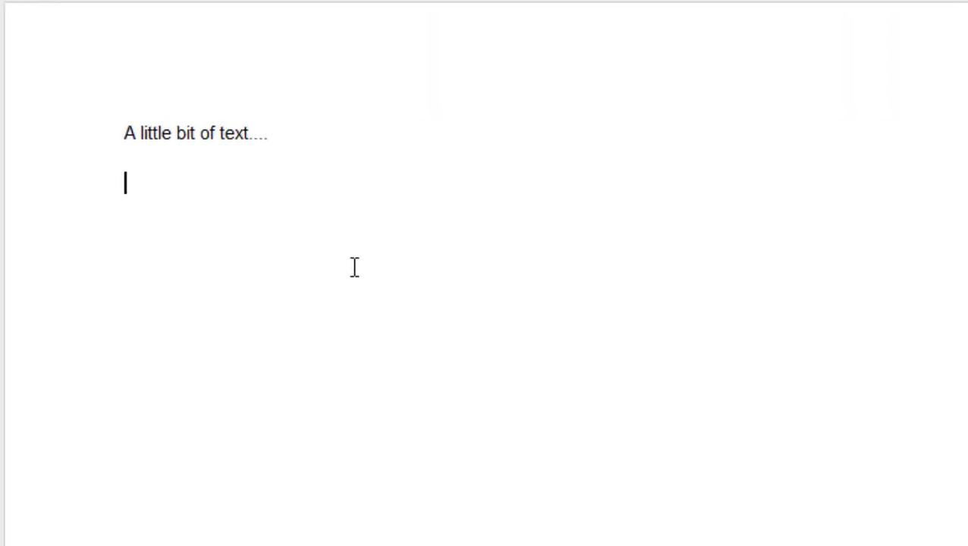
Add a centred 'Control + Shift + L/R/E' line followed by a centred line 'links'.
{"action": "type", "text": "Contr"}
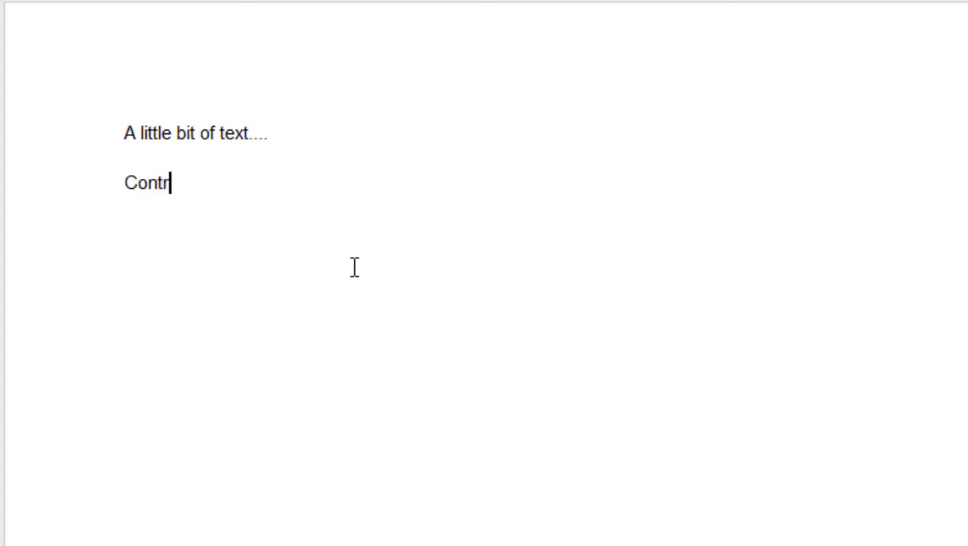
{"action": "type", "text": "ol + Shift"}
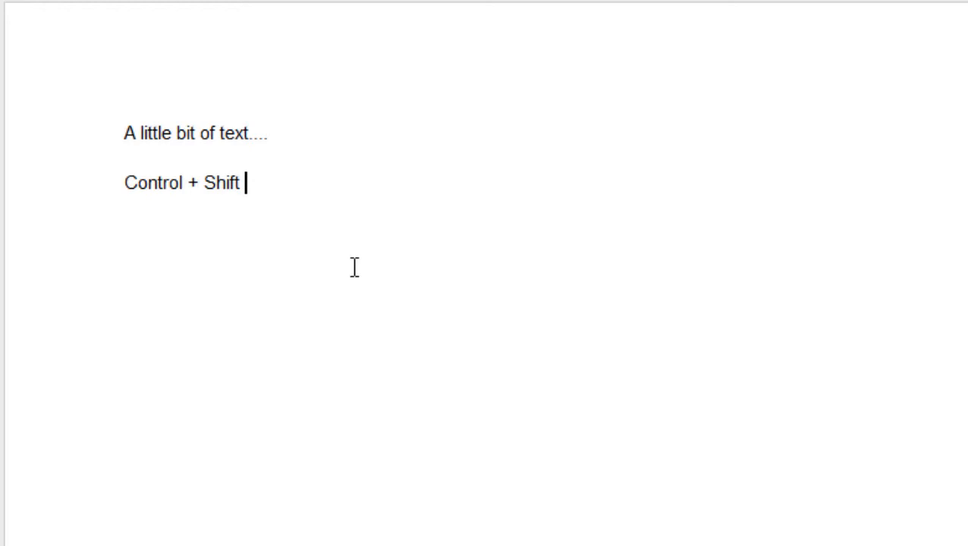
{"action": "type", "text": " + L/R"}
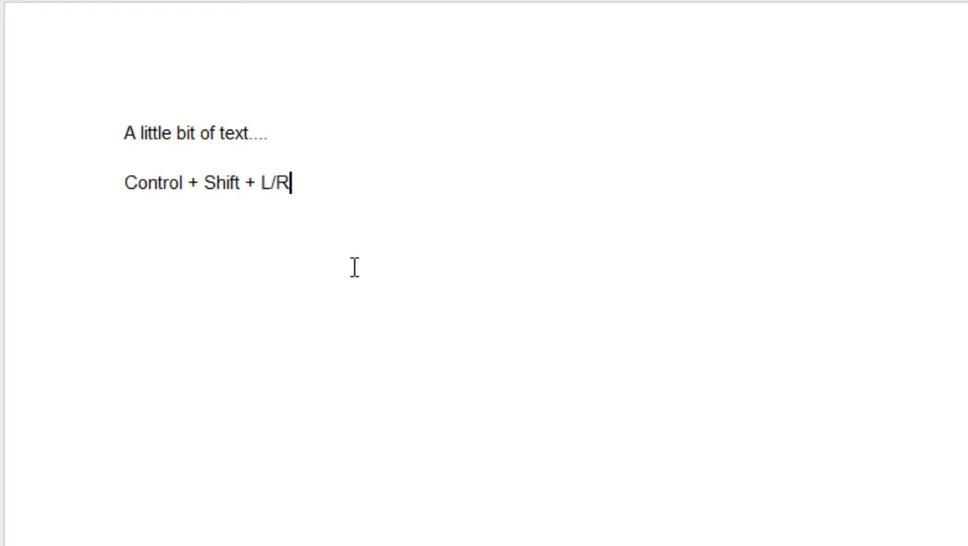
{"action": "type", "text": "/E"}
{"action": "key", "text": "ctrl+shift+e"}
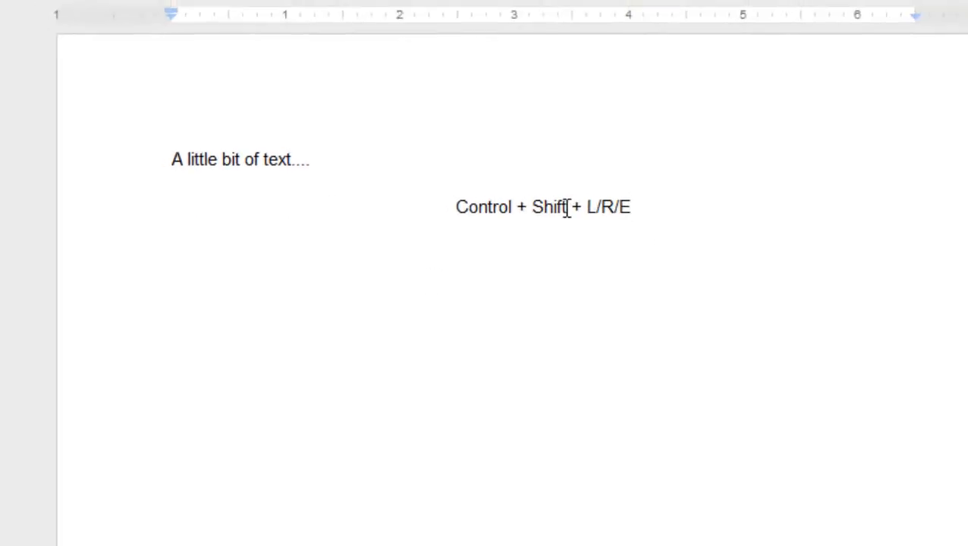
{"action": "left_click_drag", "start_coordinate": [566, 208], "coordinate": [456, 208]}
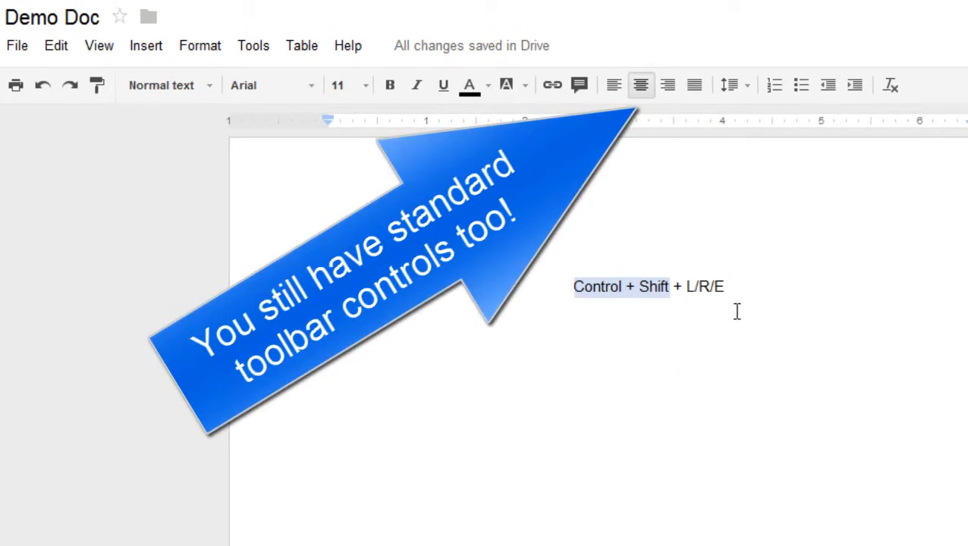
{"action": "left_click", "coordinate": [735, 287]}
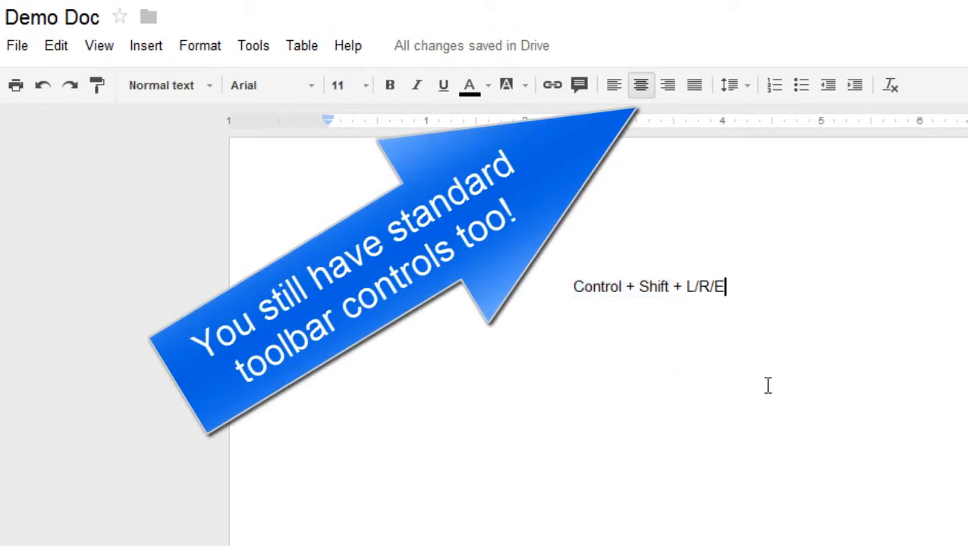
{"action": "key", "text": "Return"}
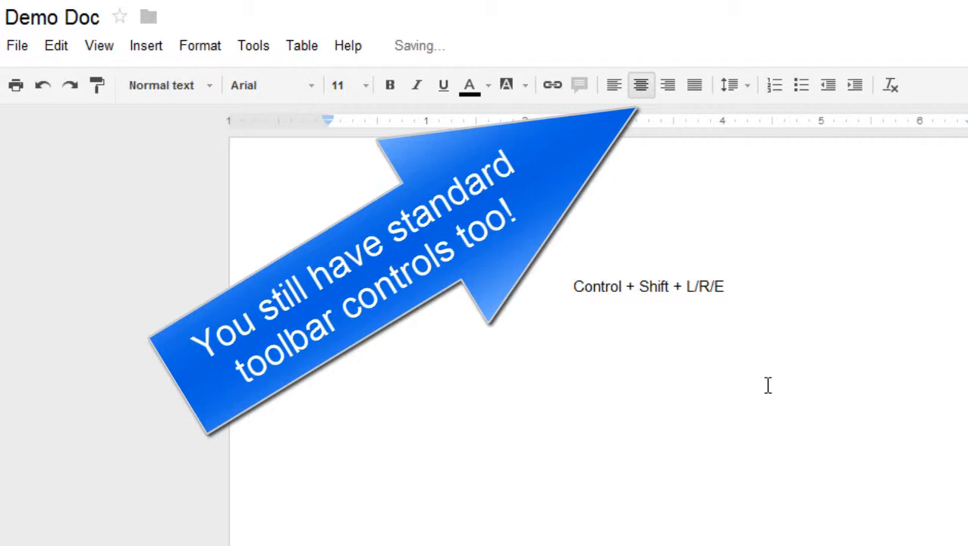
{"action": "type", "text": "links"}
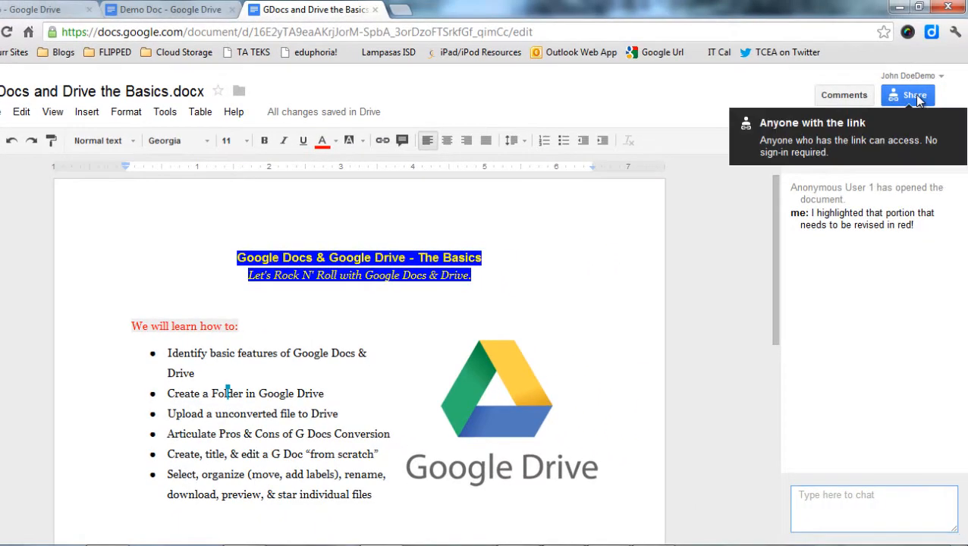
Copy the sharing link of the GDocs and Drive the Basics document.
{"action": "left_click", "coordinate": [914, 95]}
{"action": "right_click", "coordinate": [430, 152]}
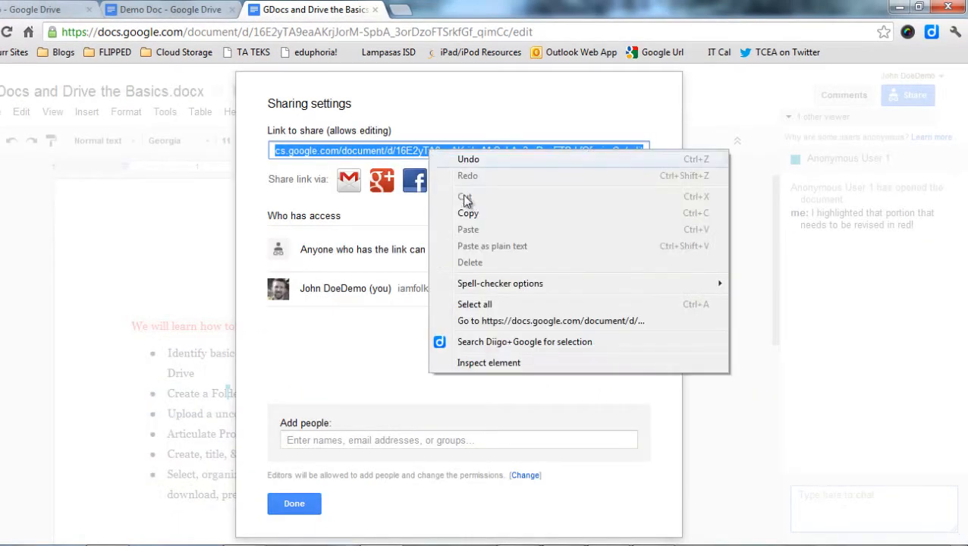
{"action": "left_click", "coordinate": [468, 213]}
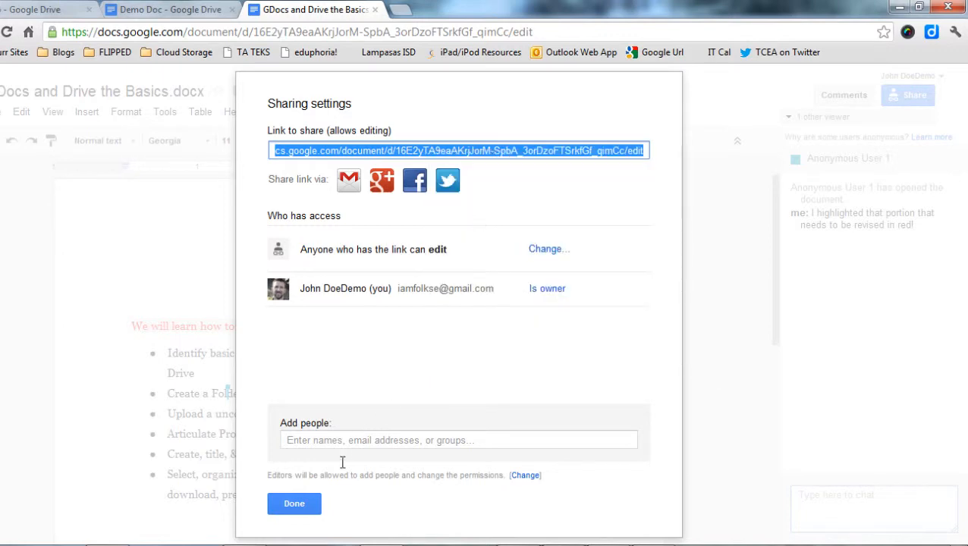
{"action": "left_click", "coordinate": [295, 504]}
Link the word 'links' in Demo Doc to the copied URL and open it in a new tab.
{"action": "left_click", "coordinate": [179, 11]}
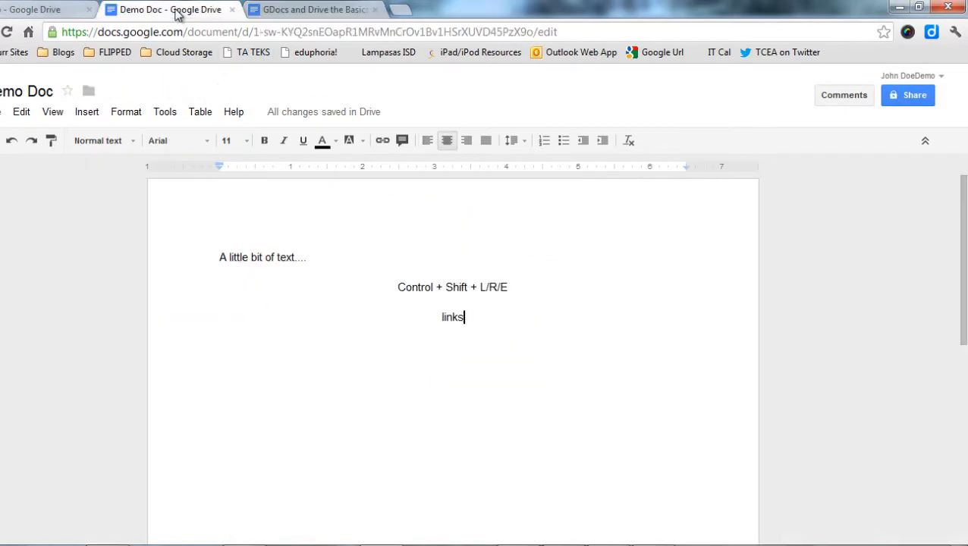
{"action": "double_click", "coordinate": [453, 318]}
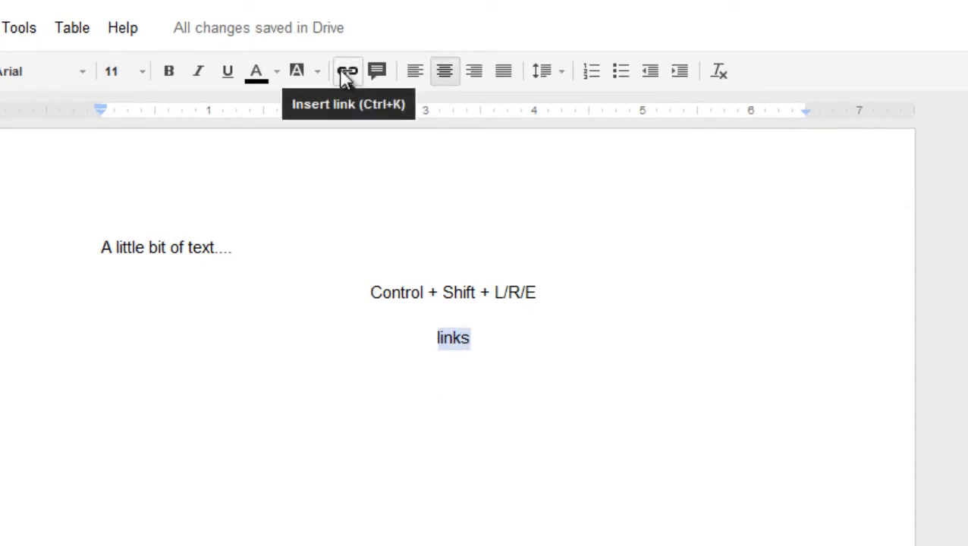
{"action": "left_click", "coordinate": [346, 72]}
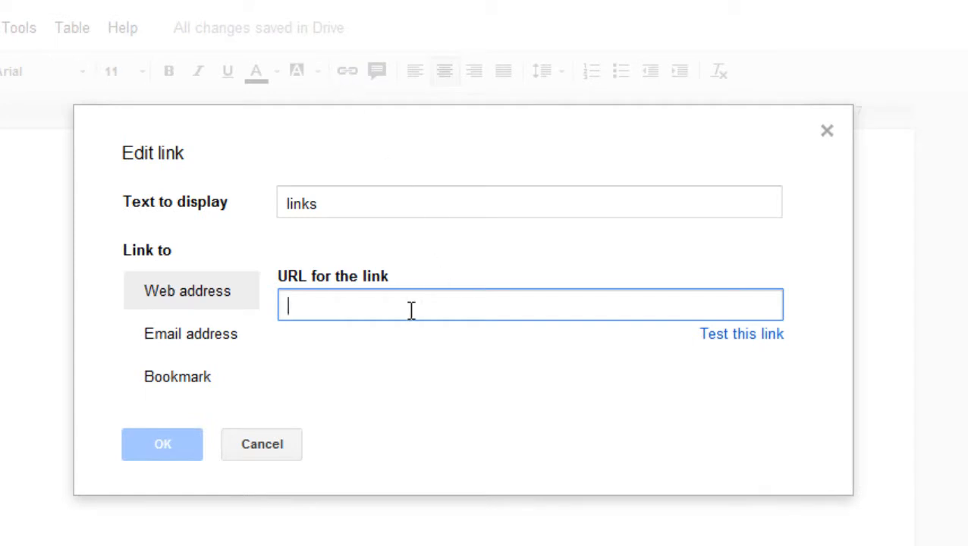
{"action": "key", "text": "ctrl+v"}
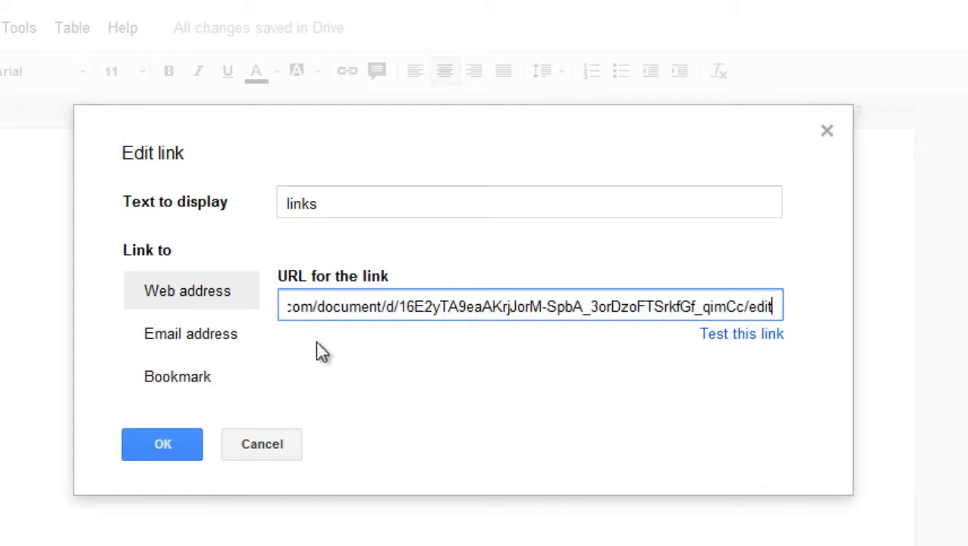
{"action": "left_click", "coordinate": [162, 445]}
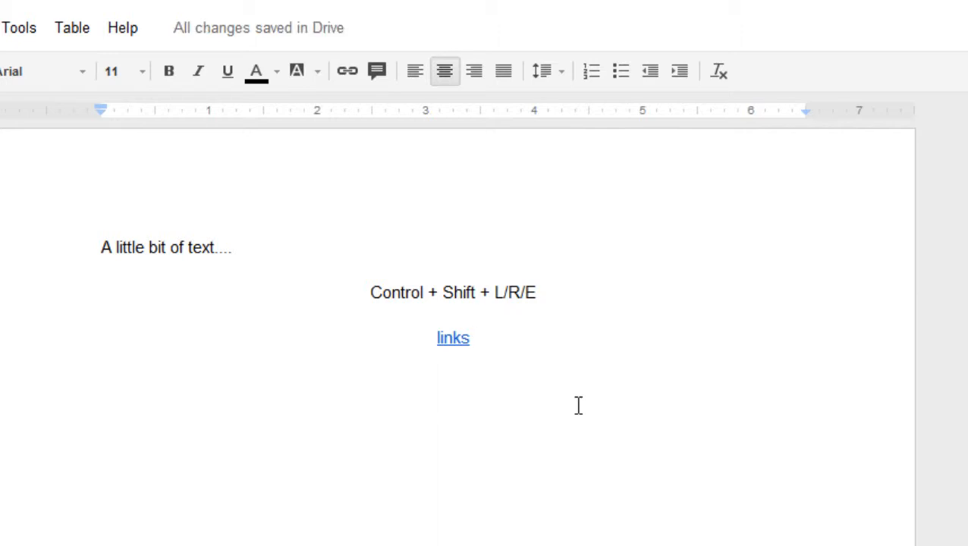
{"action": "left_click", "coordinate": [451, 339]}
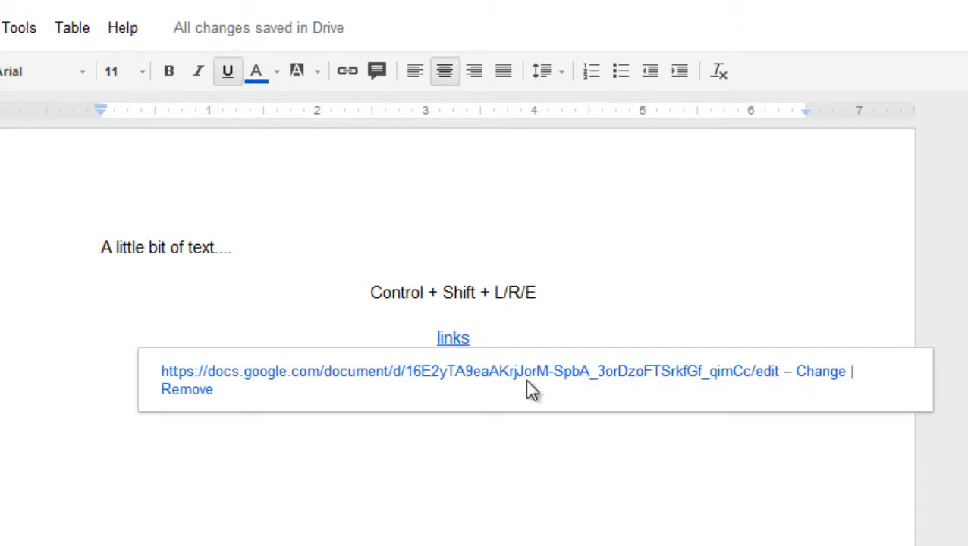
{"action": "left_click", "coordinate": [474, 371]}
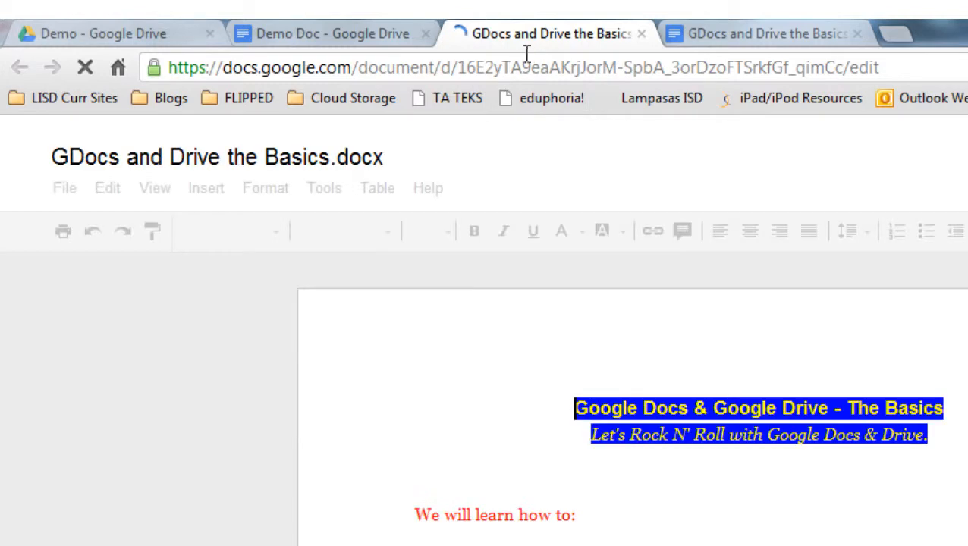
Close the extra linked-document tab and put the cursor after 'links' in Demo Doc.
{"action": "left_click", "coordinate": [641, 36]}
{"action": "left_click", "coordinate": [337, 38]}
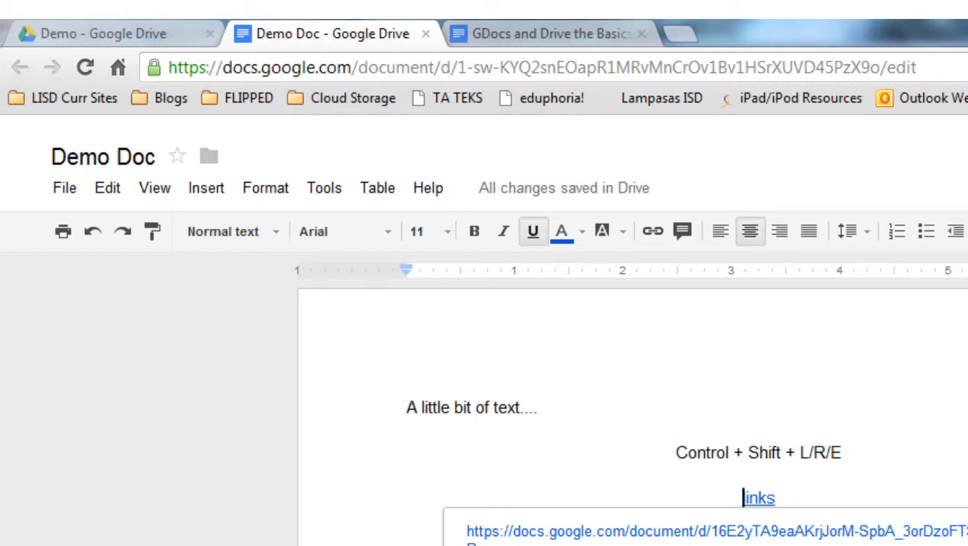
{"action": "double_click", "coordinate": [785, 500]}
{"action": "left_click", "coordinate": [831, 510]}
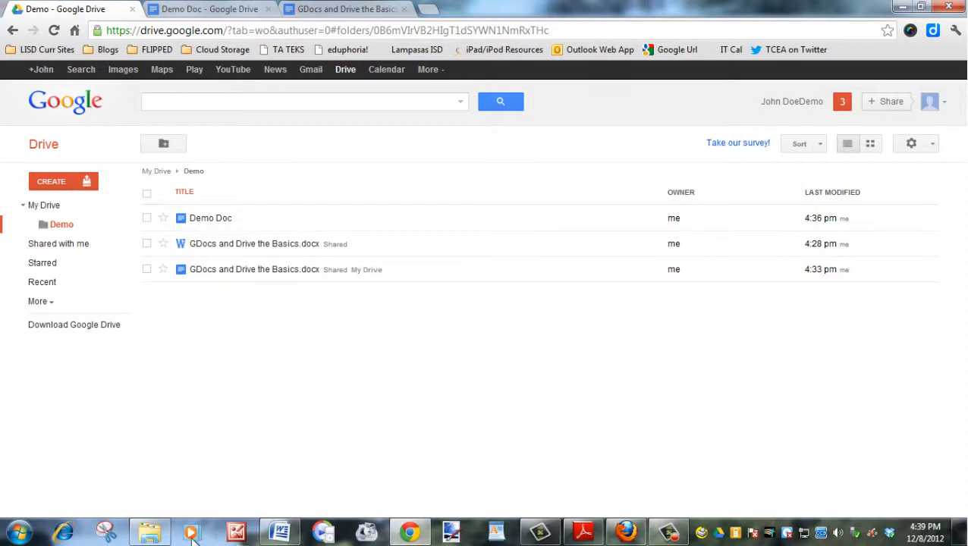
{"action": "left_click", "coordinate": [149, 533]}
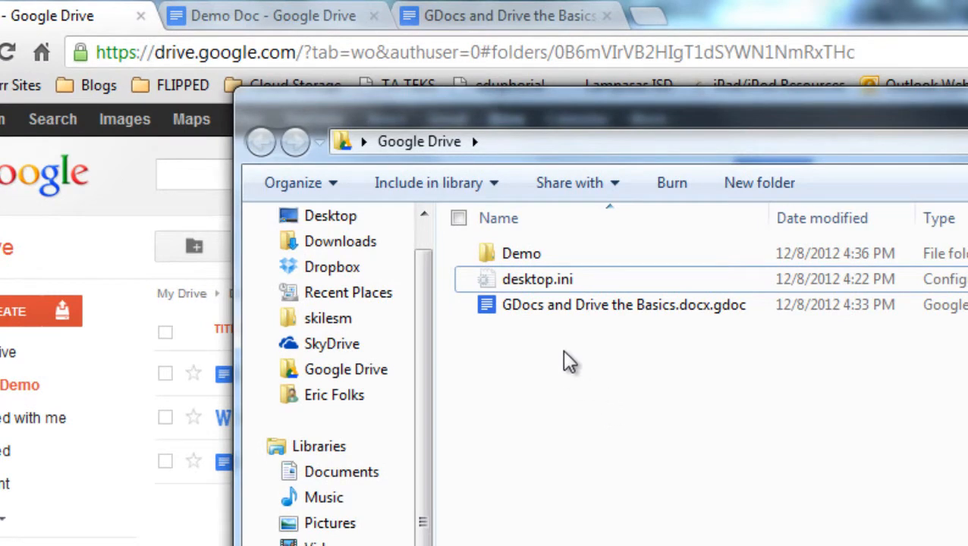
{"action": "mouse_move", "coordinate": [596, 319]}
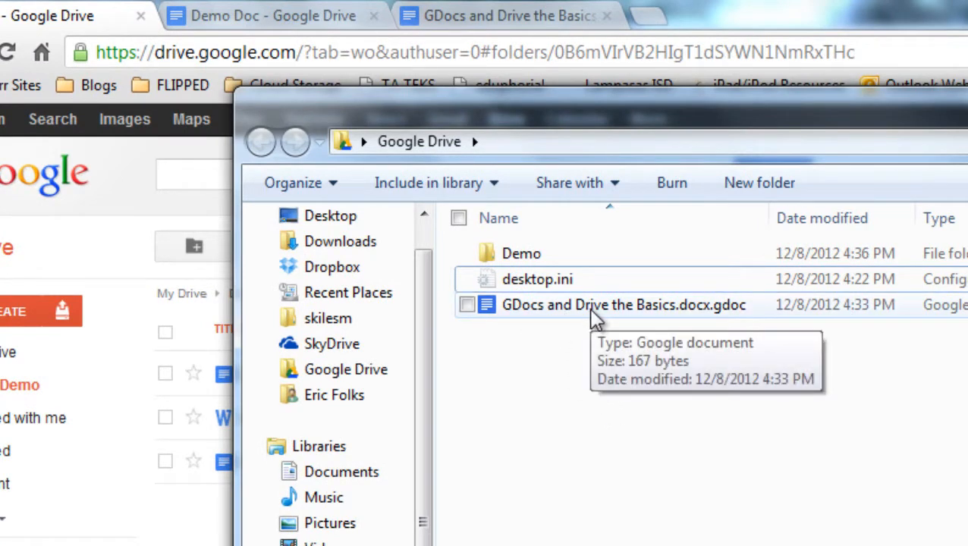
{"action": "double_click", "coordinate": [522, 258]}
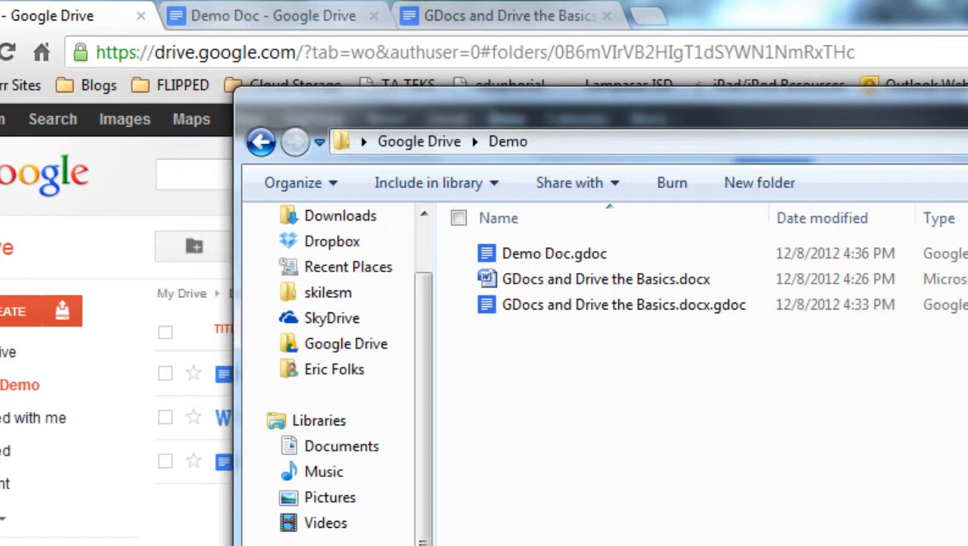
{"action": "key", "text": "alt+Tab"}
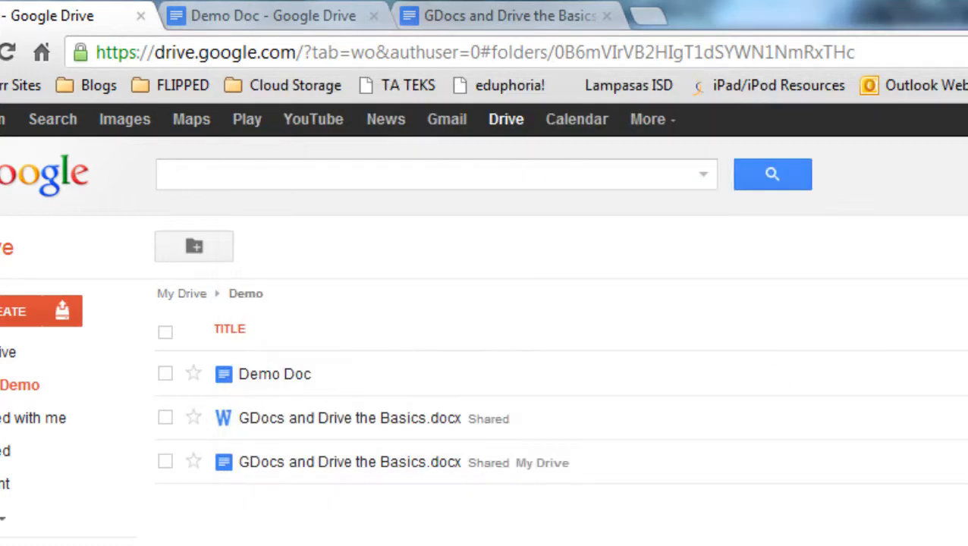
Bold the 'Control + Shift + L/R/E' line in Demo Doc and deselect it.
{"action": "left_click", "coordinate": [307, 21]}
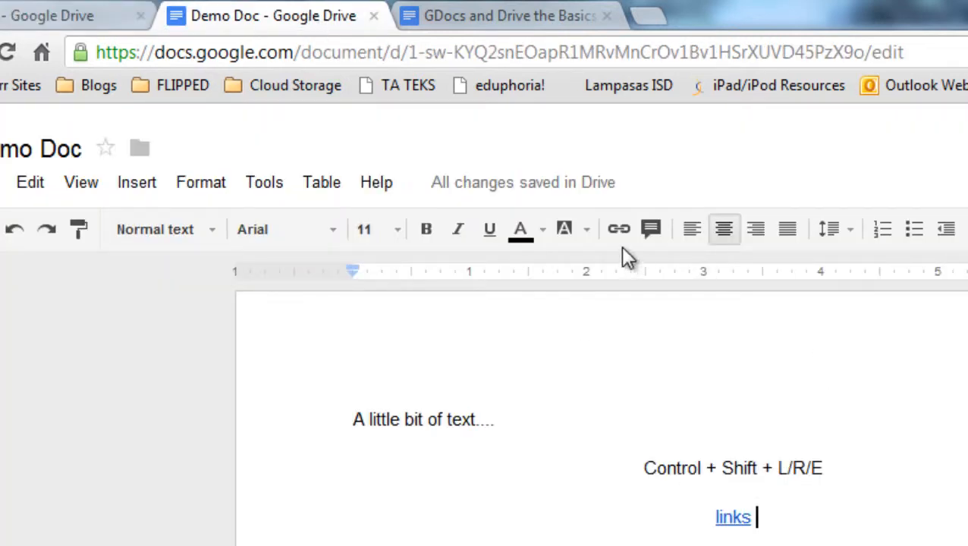
{"action": "mouse_move", "coordinate": [530, 183]}
{"action": "key", "text": "BackSpace"}
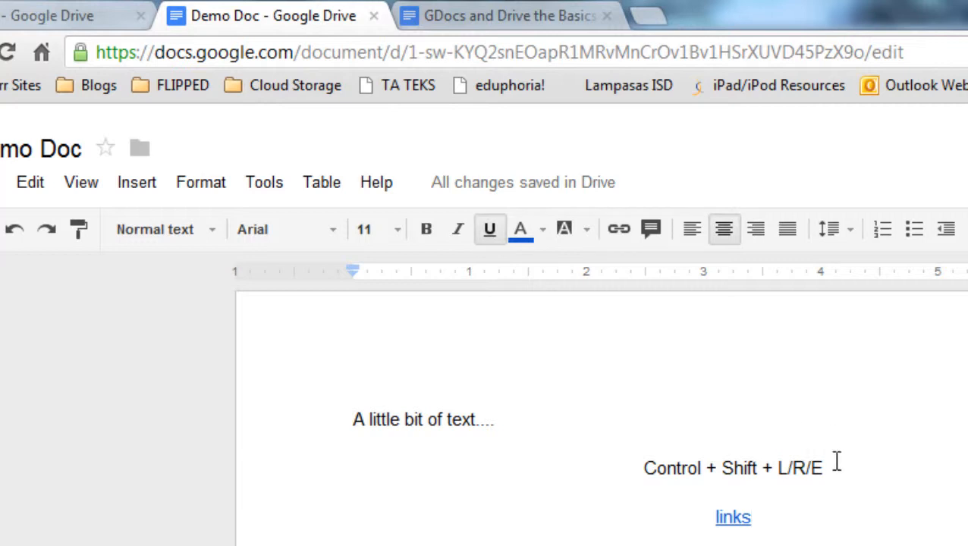
{"action": "left_click_drag", "start_coordinate": [833, 464], "coordinate": [642, 469]}
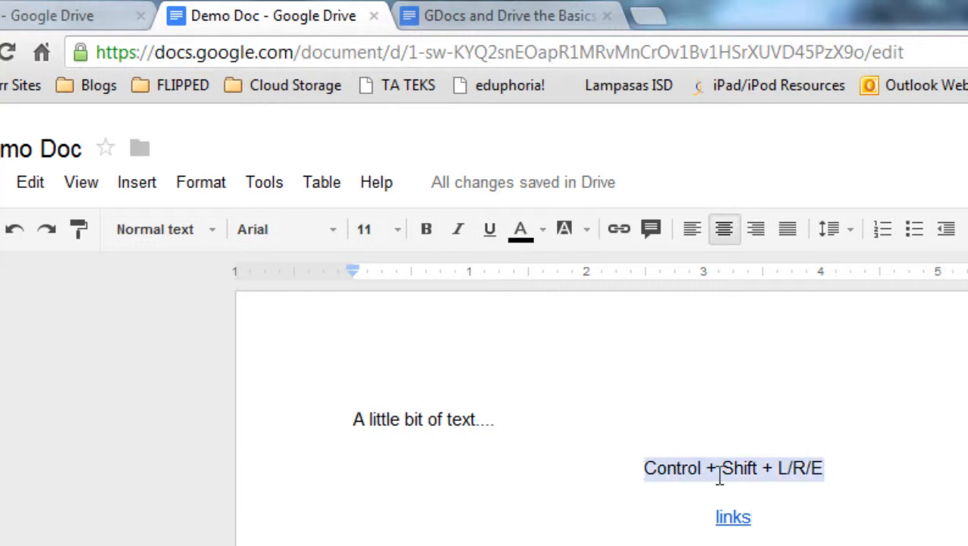
{"action": "left_click", "coordinate": [427, 230]}
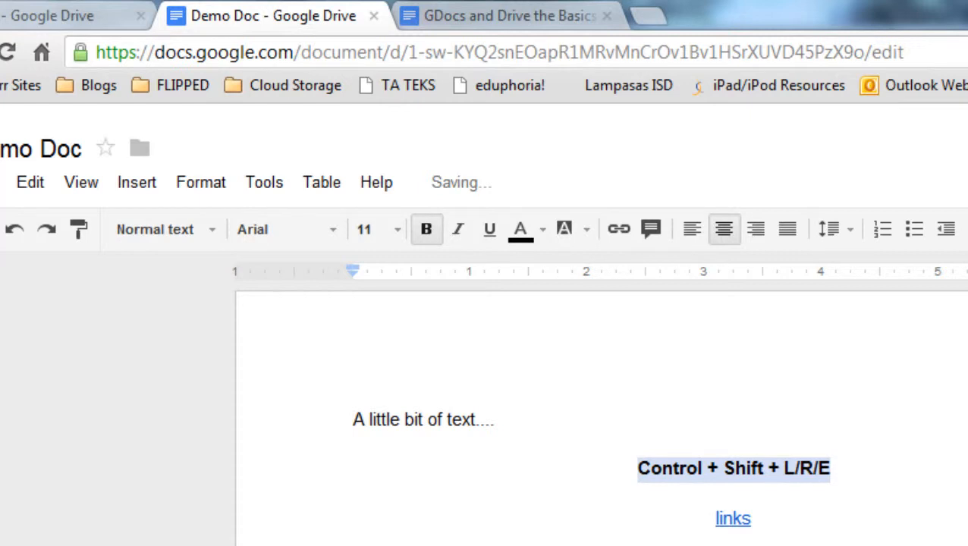
{"action": "left_click", "coordinate": [734, 493]}
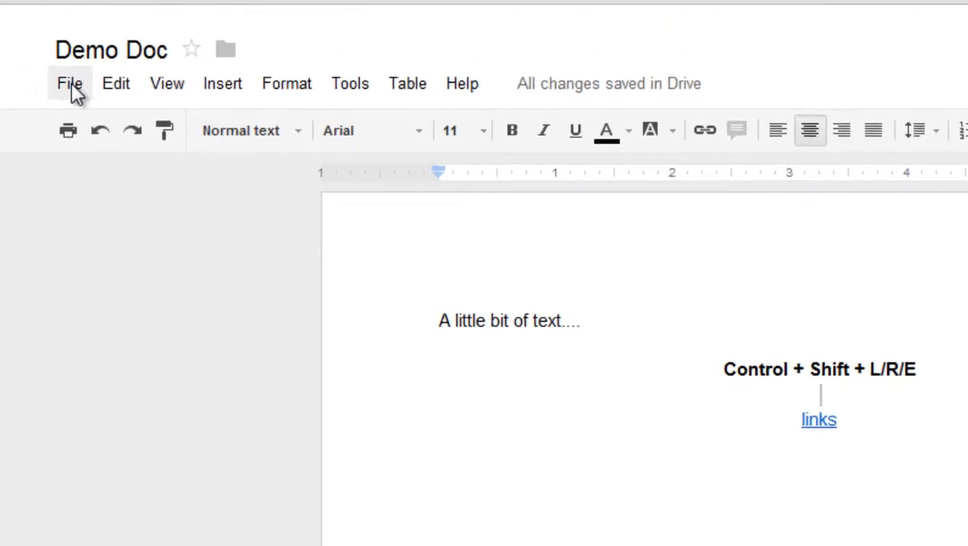
{"action": "left_click", "coordinate": [70, 85]}
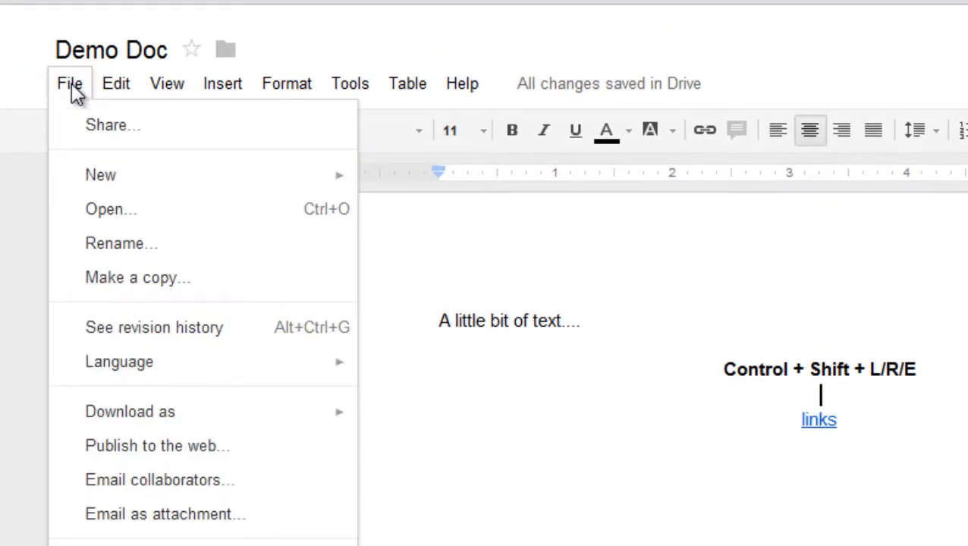
{"action": "left_click", "coordinate": [182, 328]}
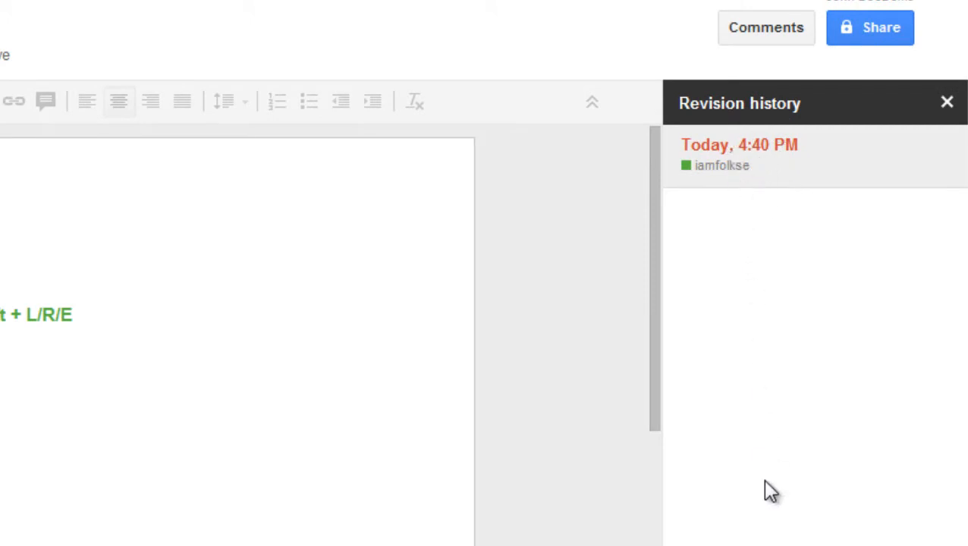
{"action": "left_click", "coordinate": [947, 104]}
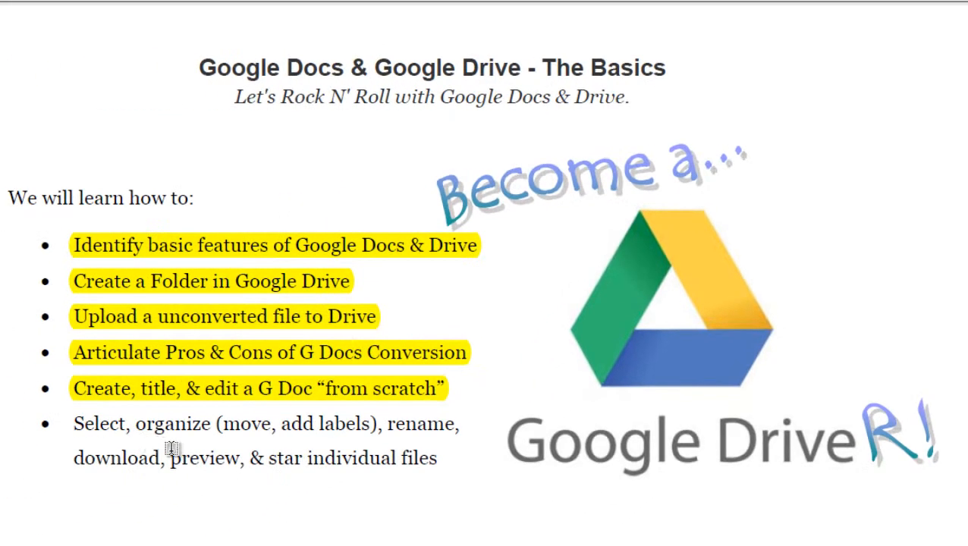
Highlight the sixth objective about selecting, organizing and starring files, then go back to Drive's Demo folder.
{"action": "left_click_drag", "start_coordinate": [76, 427], "coordinate": [444, 481]}
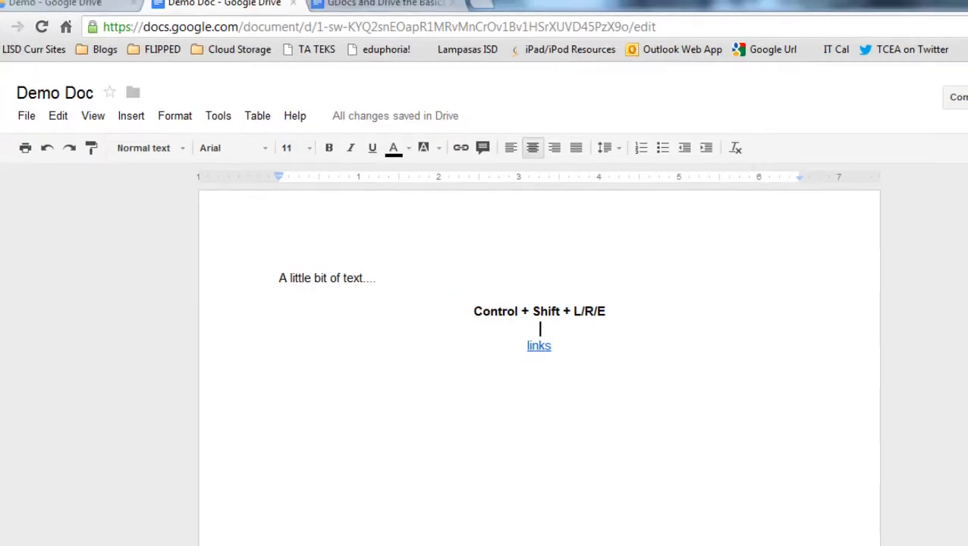
{"action": "left_click", "coordinate": [80, 8]}
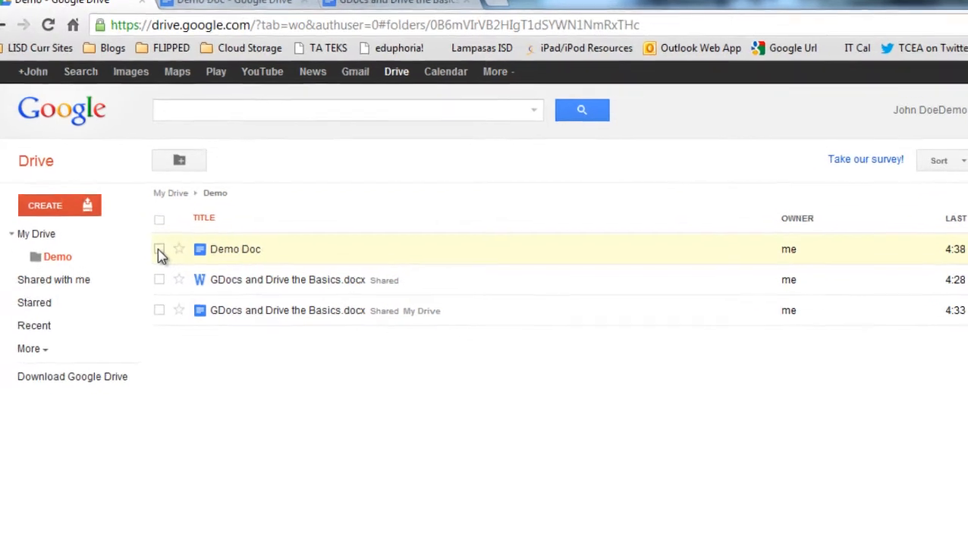
{"action": "left_click", "coordinate": [160, 251]}
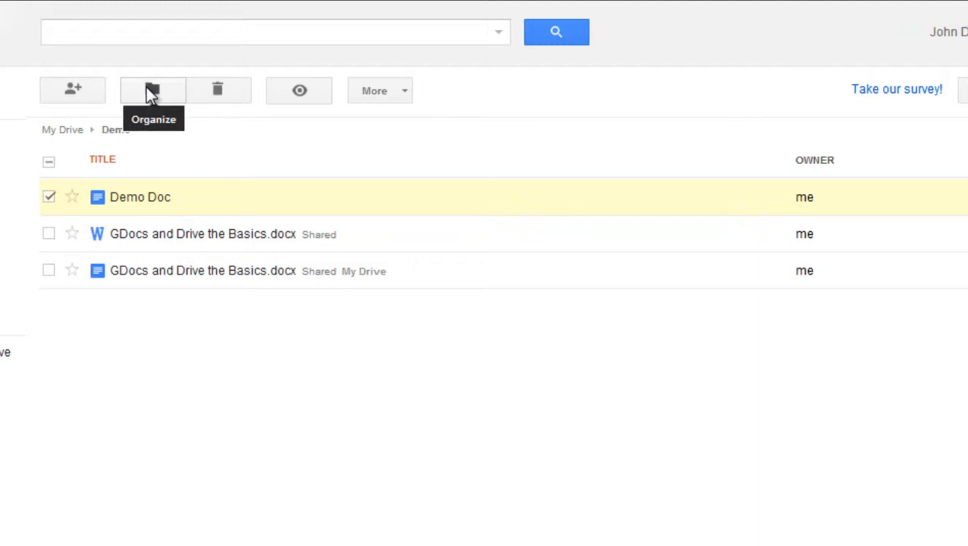
{"action": "left_click", "coordinate": [404, 95]}
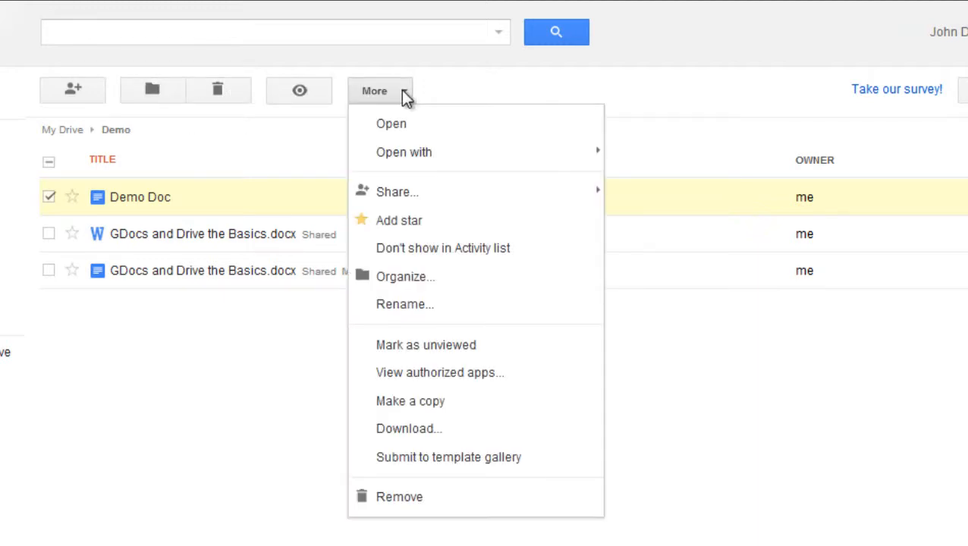
{"action": "mouse_move", "coordinate": [425, 198]}
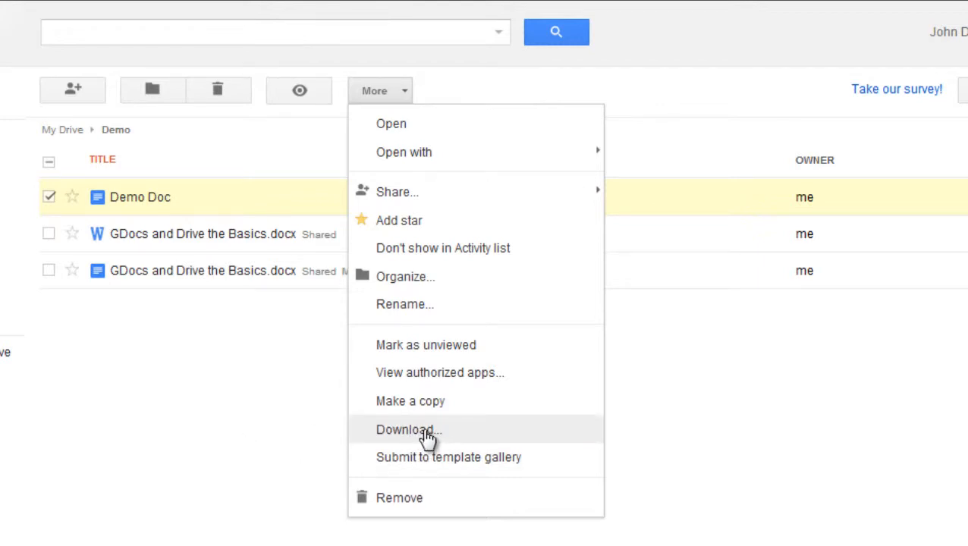
{"action": "left_click", "coordinate": [255, 401]}
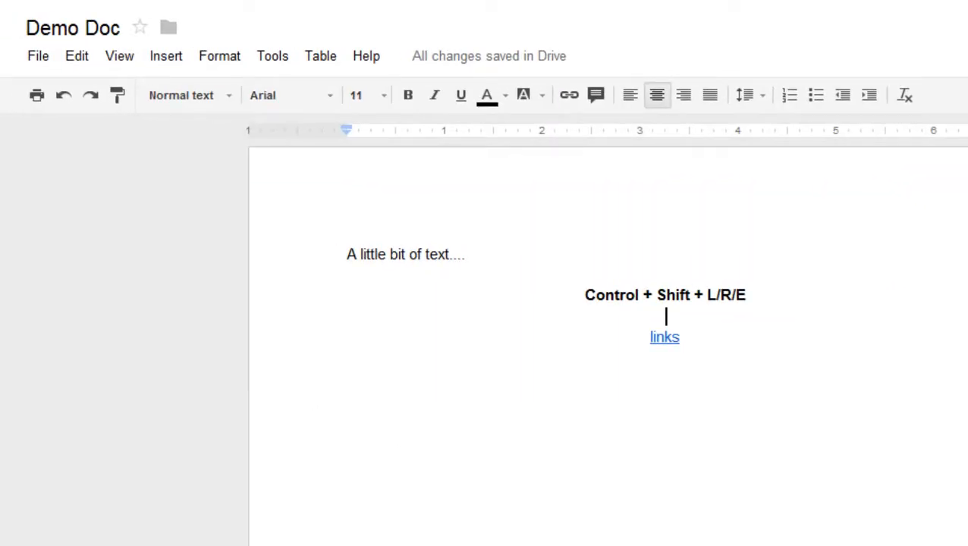
{"action": "left_click", "coordinate": [47, 60]}
{"action": "mouse_move", "coordinate": [123, 334]}
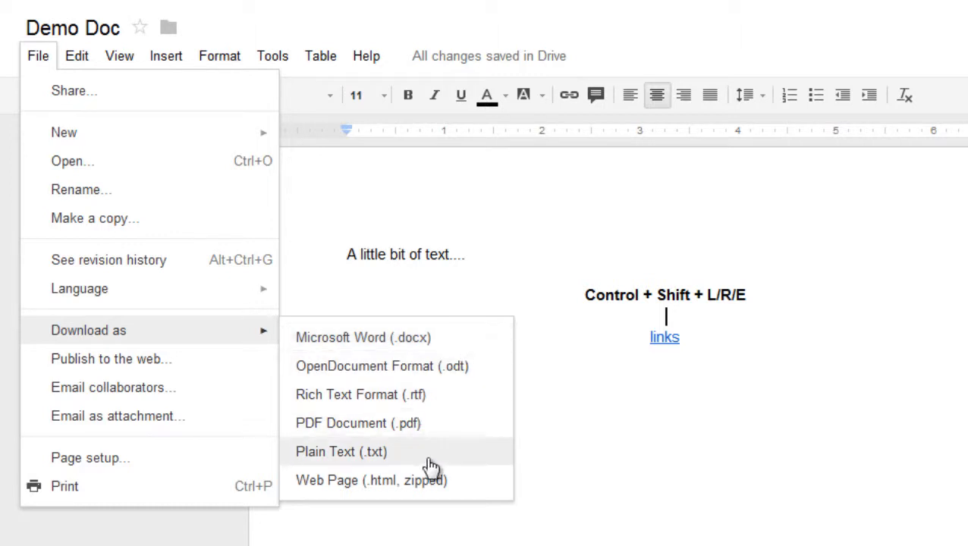
{"action": "mouse_move", "coordinate": [72, 59]}
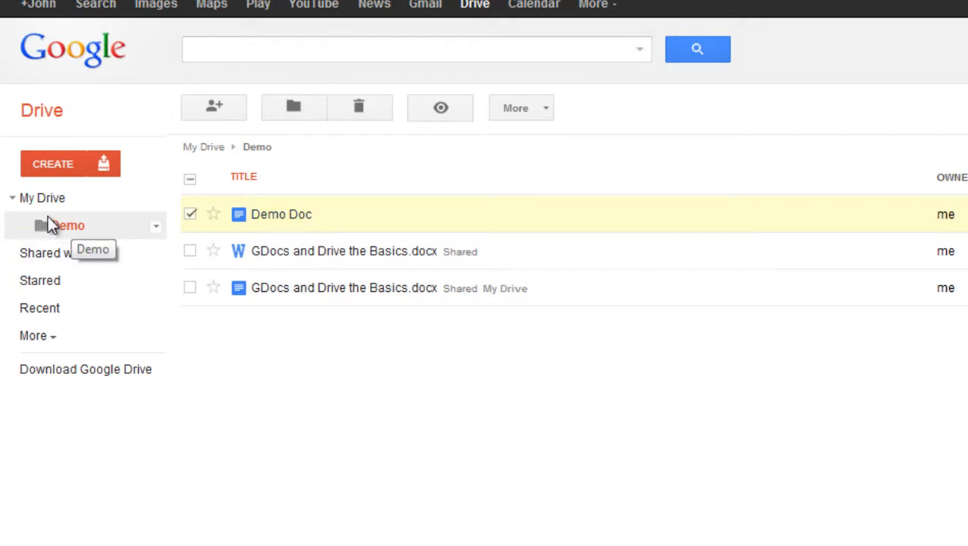
Move the converted Basics document into My Drive and create a new folder named 'GDcos' there.
{"action": "left_click_drag", "start_coordinate": [266, 307], "coordinate": [71, 208]}
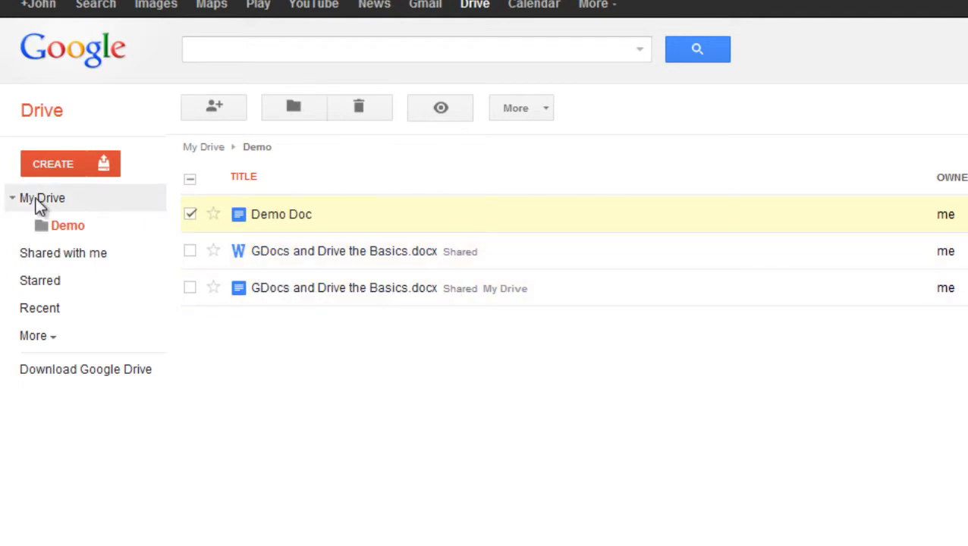
{"action": "left_click", "coordinate": [35, 204]}
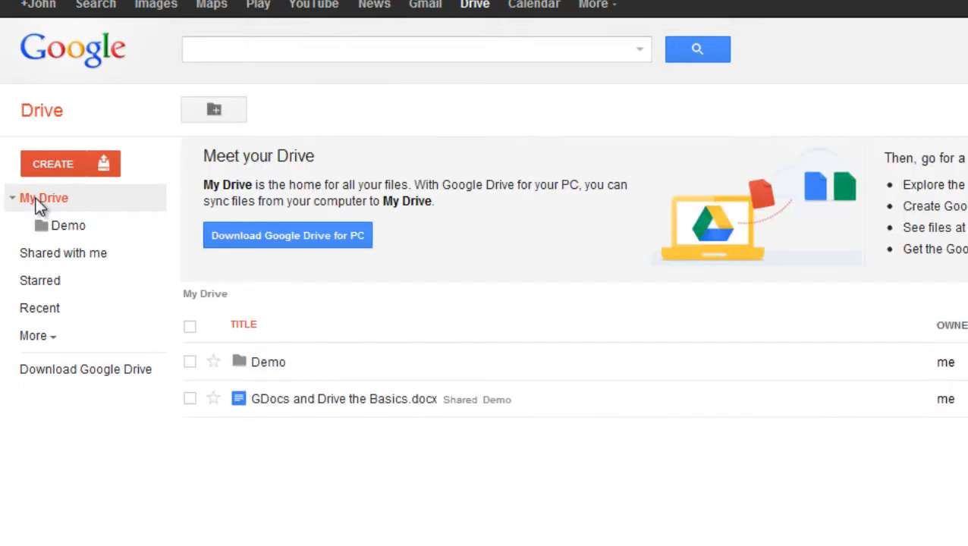
{"action": "left_click", "coordinate": [214, 112]}
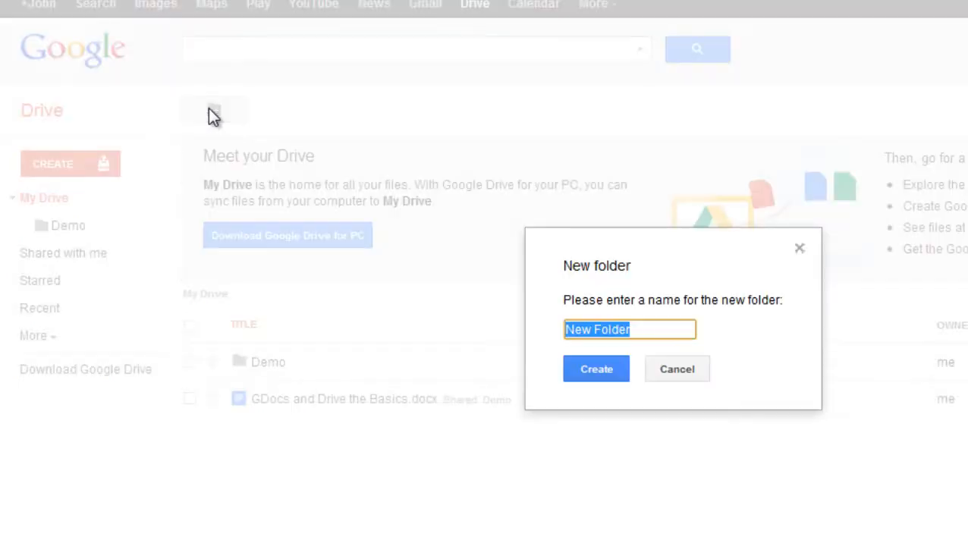
{"action": "type", "text": "GD"}
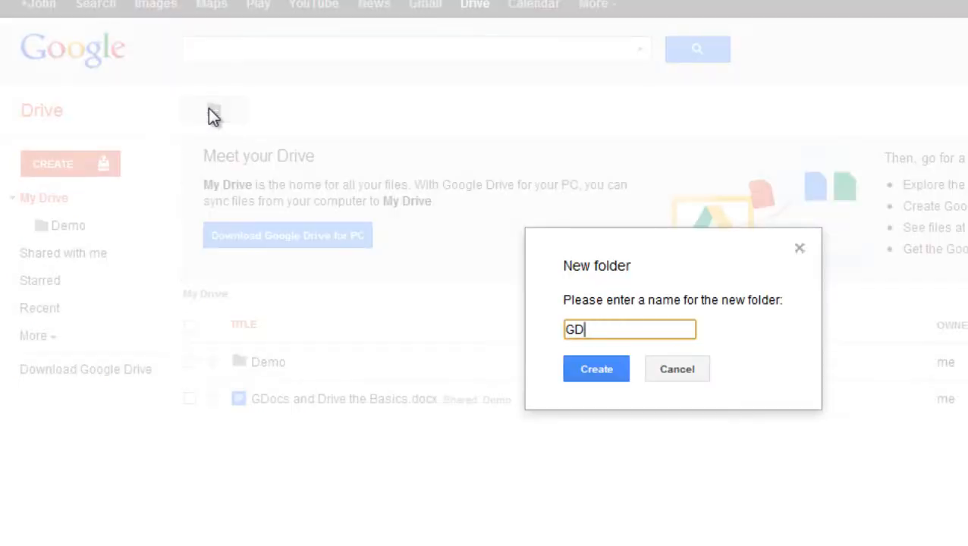
{"action": "type", "text": "cos"}
{"action": "key", "text": "Return"}
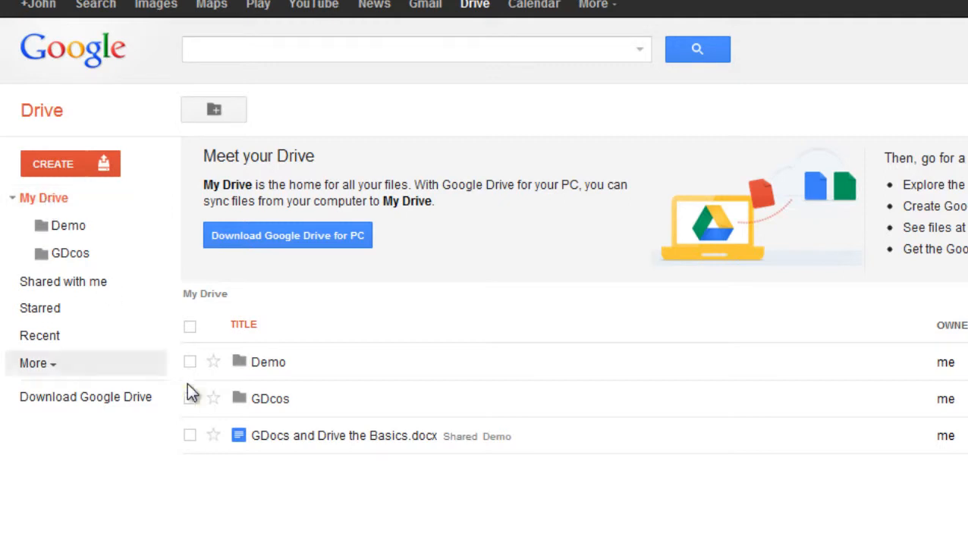
Move the Word and Google Docs copies of the Basics file from Demo into GDcos, then open GDcos.
{"action": "left_click", "coordinate": [71, 225]}
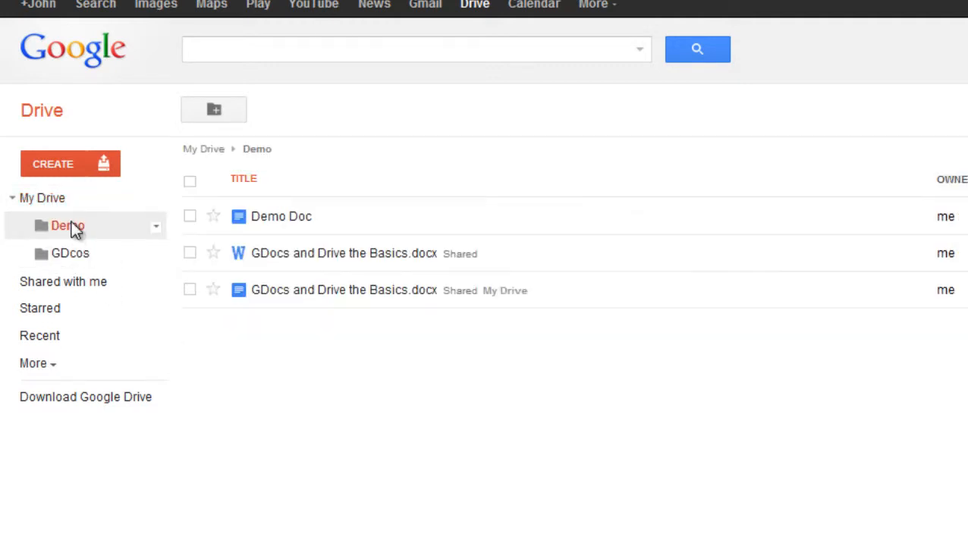
{"action": "left_click", "coordinate": [190, 253]}
{"action": "left_click", "coordinate": [190, 288]}
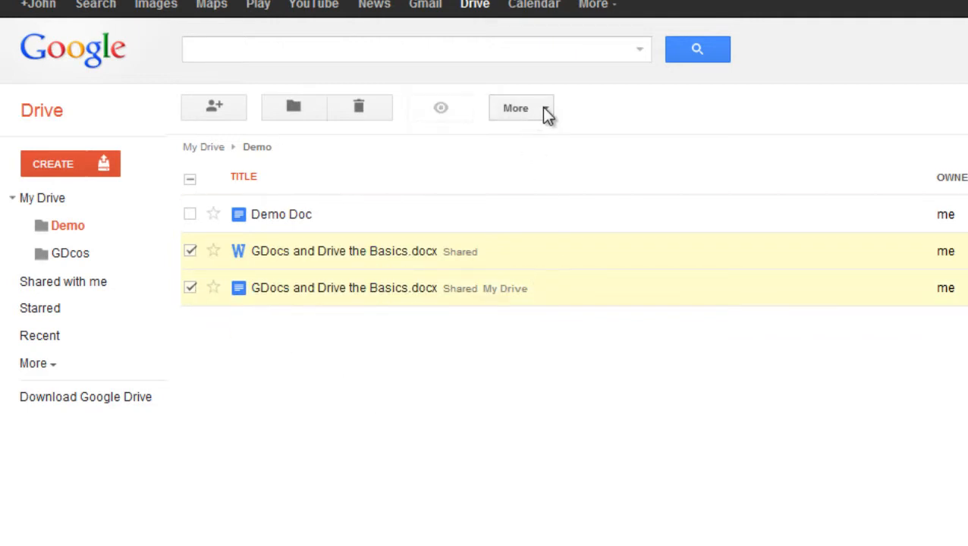
{"action": "left_click", "coordinate": [302, 107]}
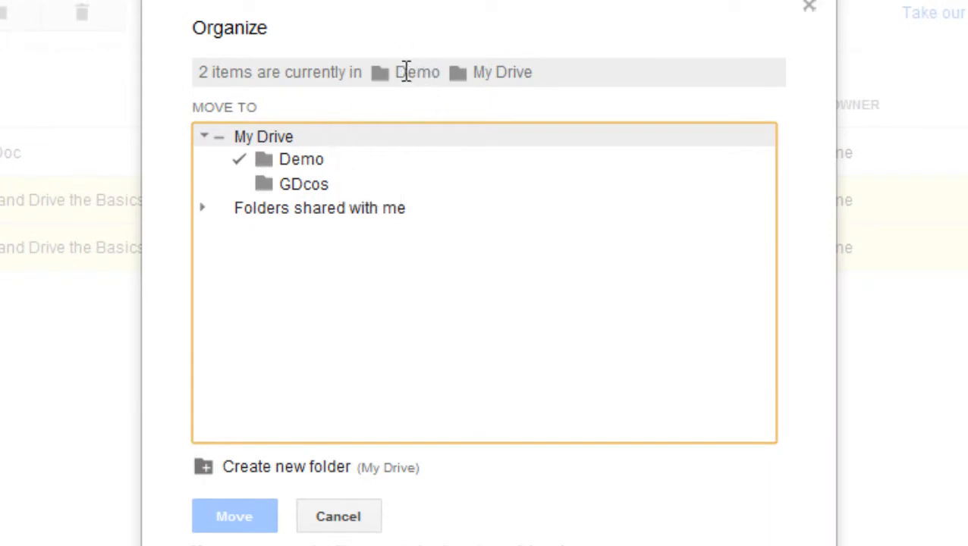
{"action": "left_click", "coordinate": [317, 190]}
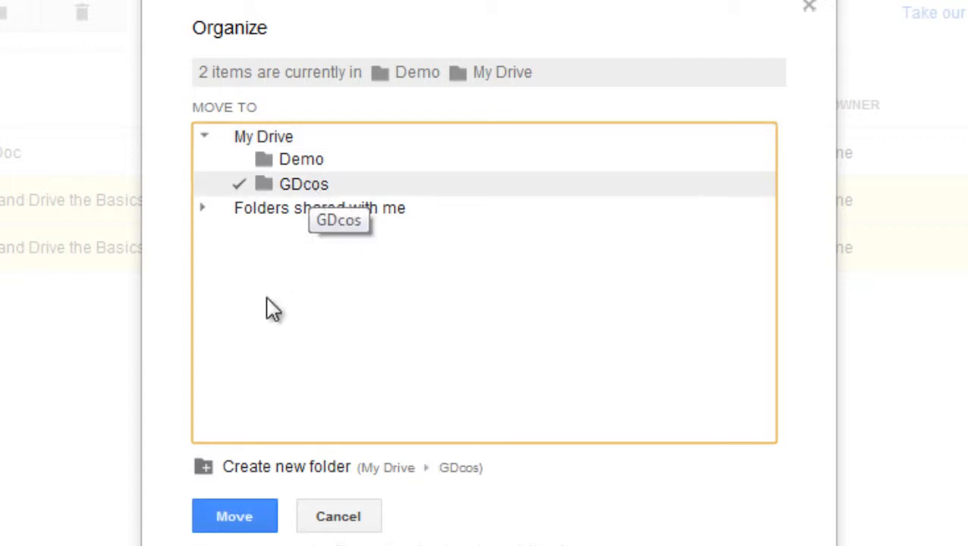
{"action": "left_click", "coordinate": [384, 515]}
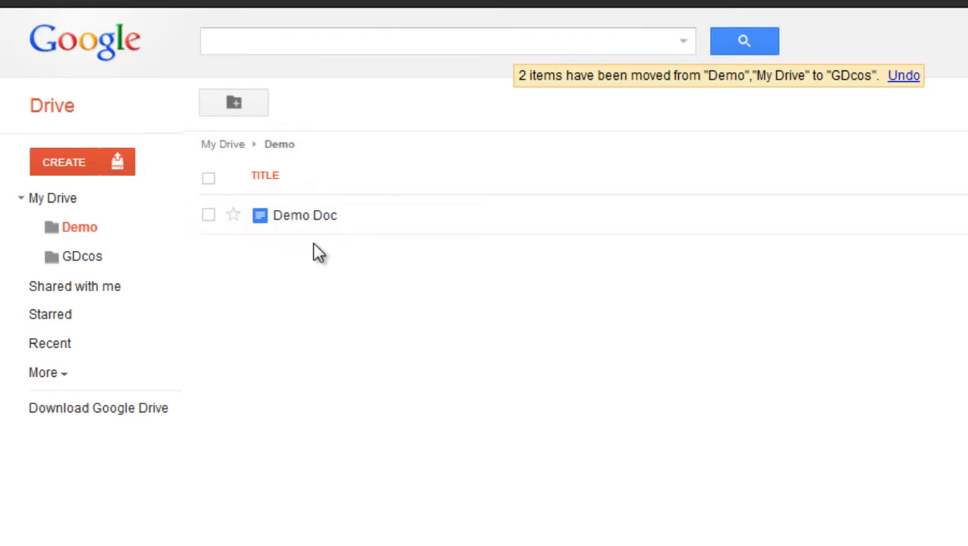
{"action": "left_click", "coordinate": [81, 262]}
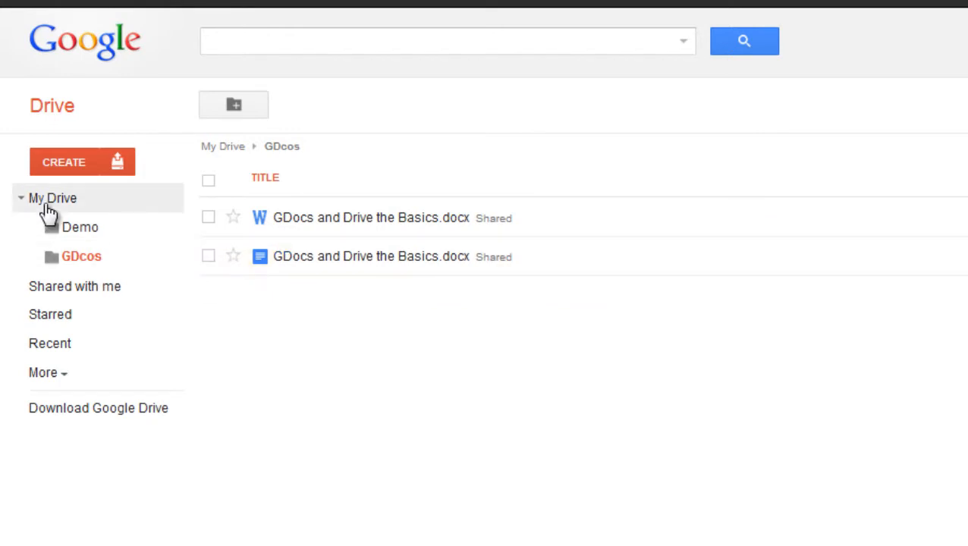
Select both Basics files and tick Demo and My Drive as additional folders.
{"action": "left_click", "coordinate": [209, 217]}
{"action": "left_click", "coordinate": [208, 254]}
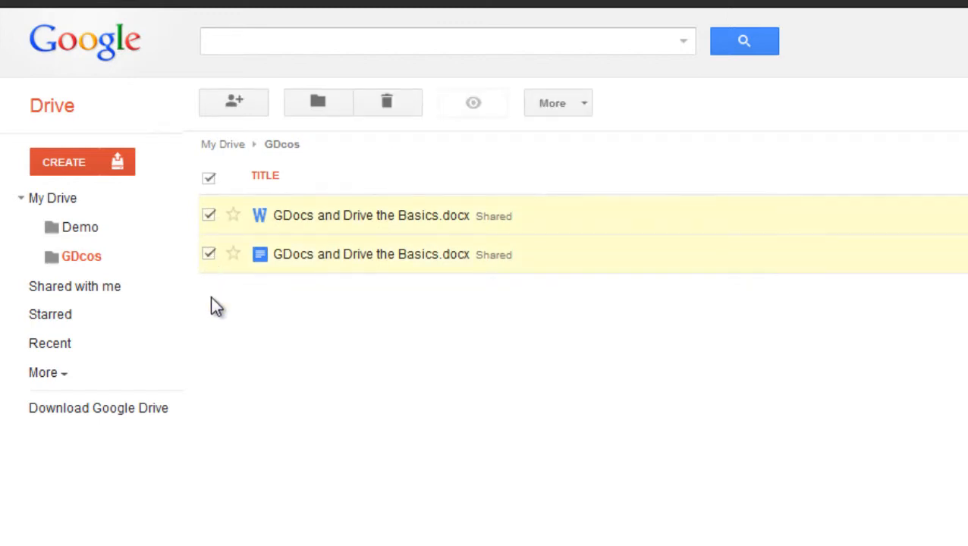
{"action": "left_click", "coordinate": [330, 106]}
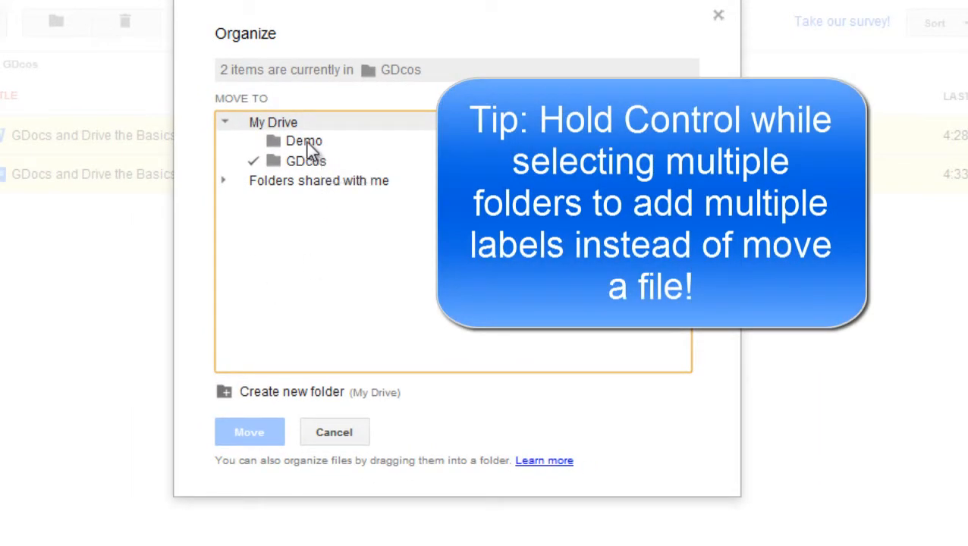
{"action": "left_click", "coordinate": [307, 143], "text": "ctrl"}
{"action": "left_click", "coordinate": [278, 122], "text": "ctrl"}
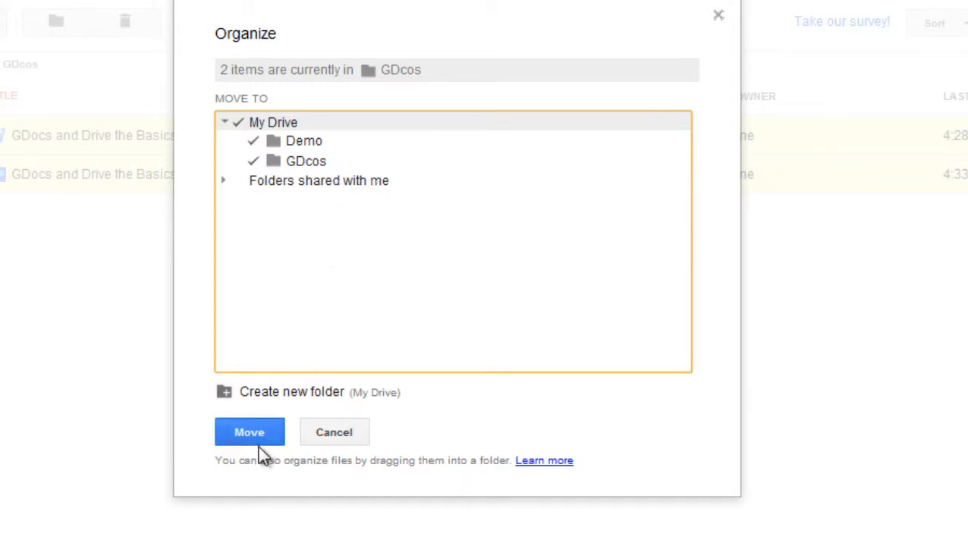
Create a 'TEST' folder and file both documents under TEST, GDcos, Demo and My Drive.
{"action": "left_click", "coordinate": [227, 396]}
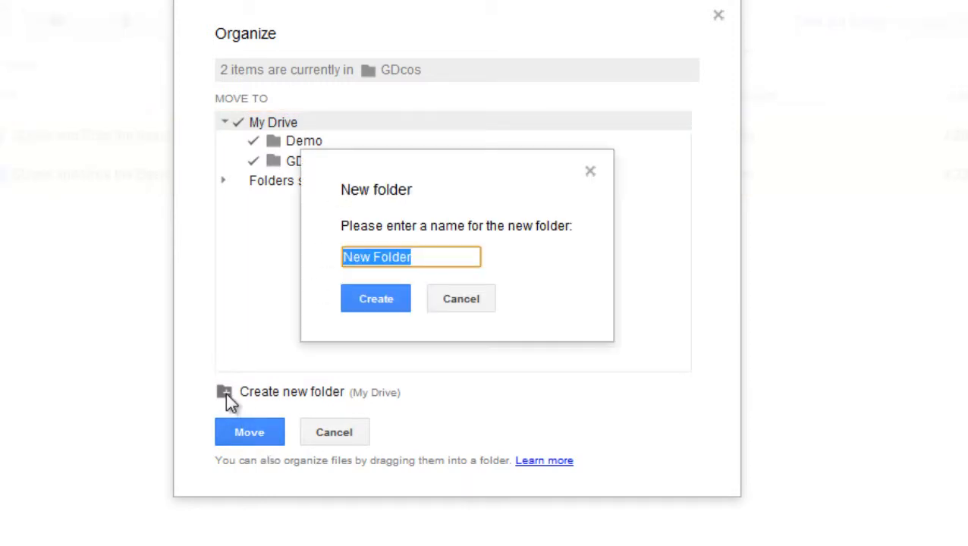
{"action": "type", "text": "TEST"}
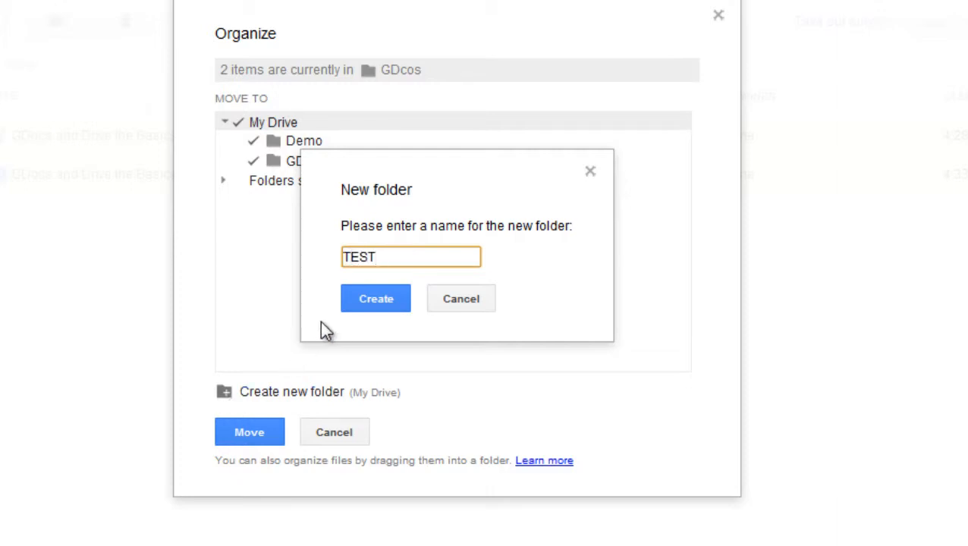
{"action": "left_click", "coordinate": [377, 298]}
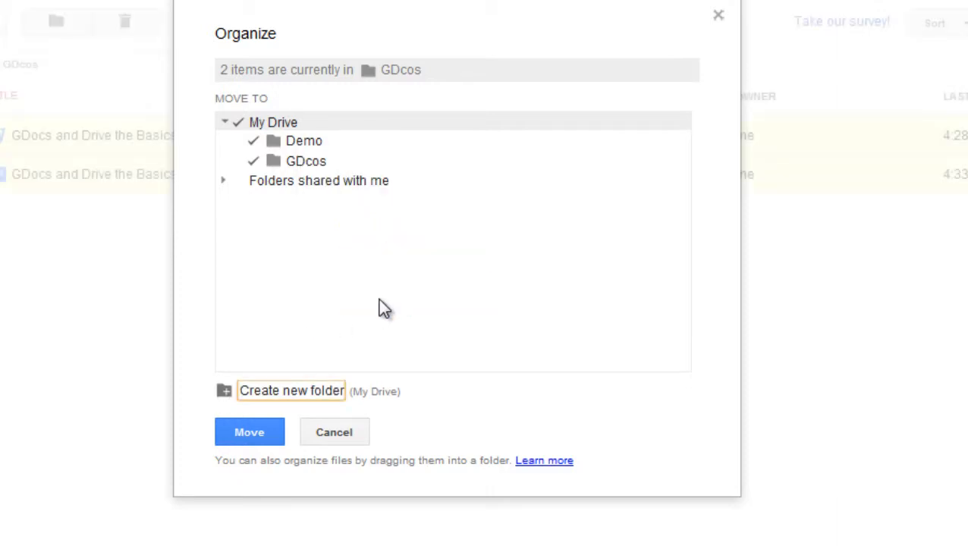
{"action": "left_click", "coordinate": [294, 157]}
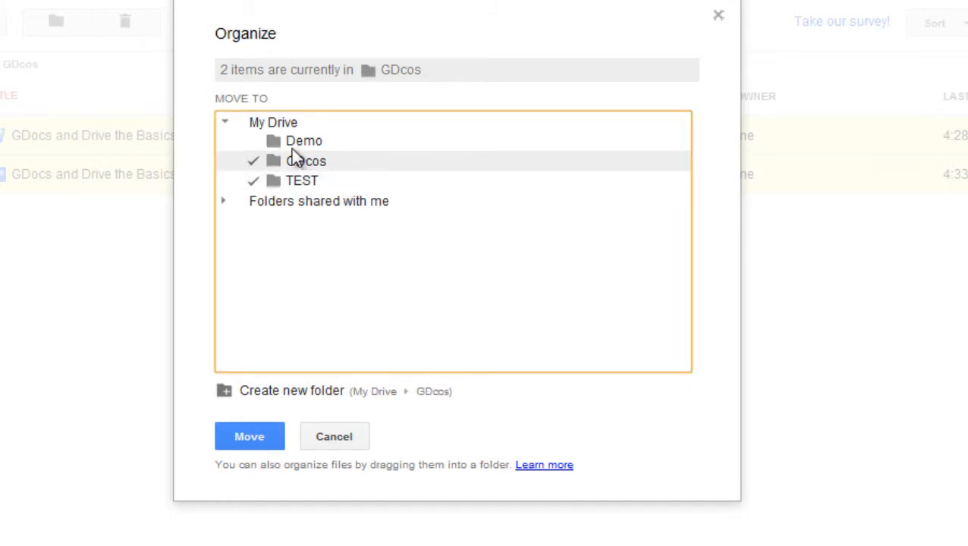
{"action": "left_click", "coordinate": [274, 142]}
{"action": "left_click", "coordinate": [260, 122]}
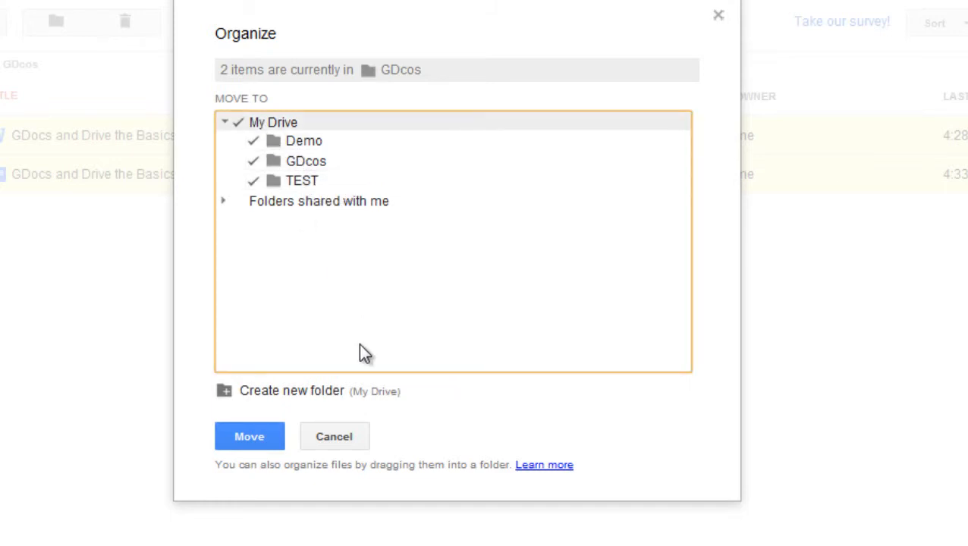
{"action": "left_click", "coordinate": [255, 440]}
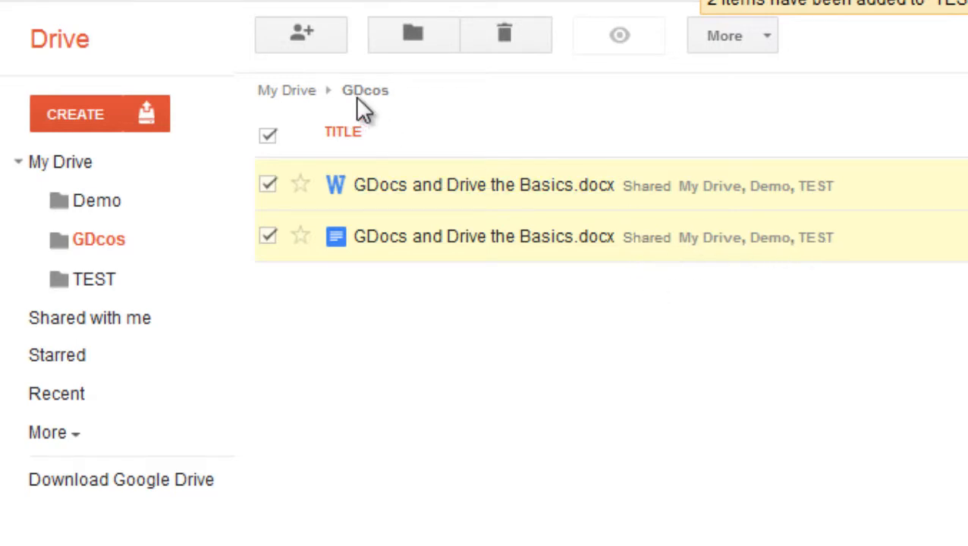
Check that both Basics files appear in the TEST, GDcos and Demo folders, then return to My Drive.
{"action": "left_click", "coordinate": [98, 289]}
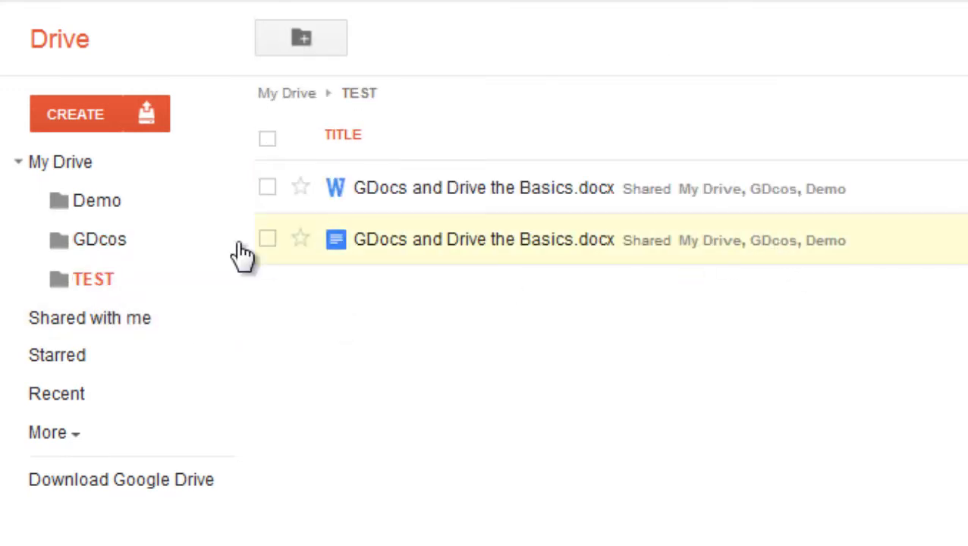
{"action": "left_click", "coordinate": [82, 241]}
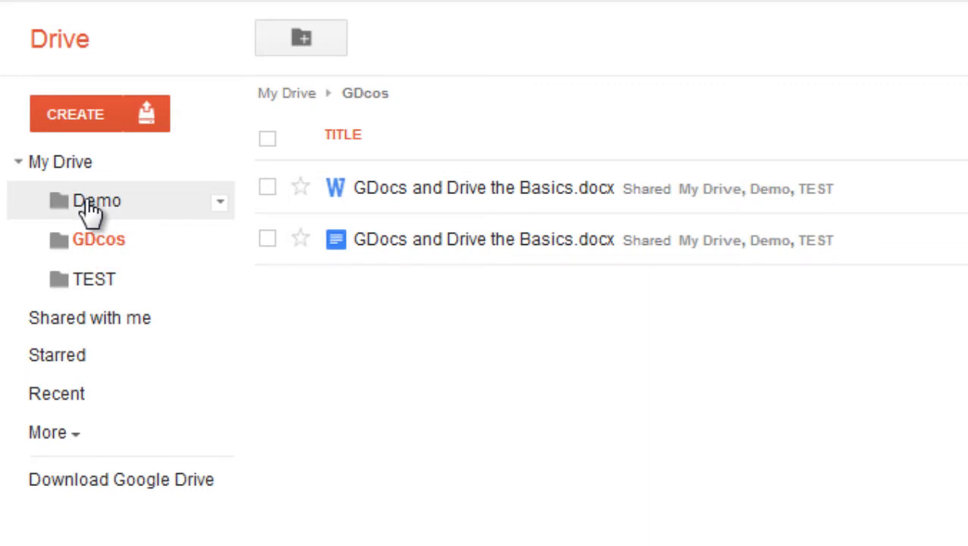
{"action": "left_click", "coordinate": [85, 205]}
{"action": "left_click", "coordinate": [69, 163]}
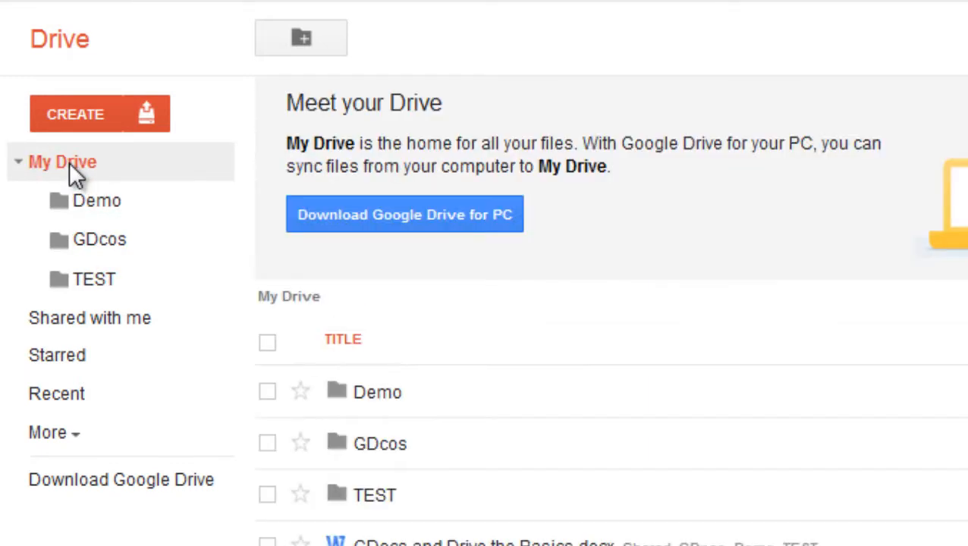
{"action": "left_click", "coordinate": [104, 211]}
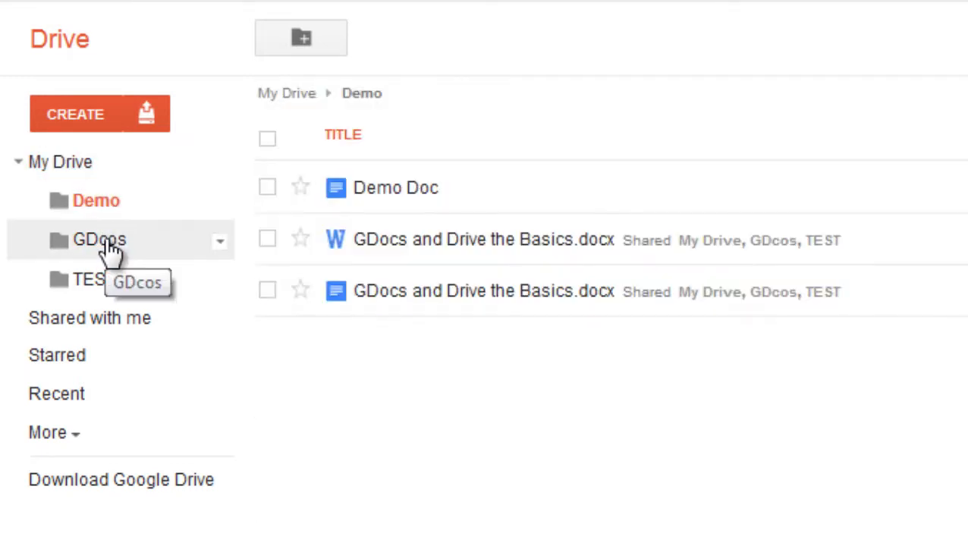
{"action": "left_click", "coordinate": [110, 253]}
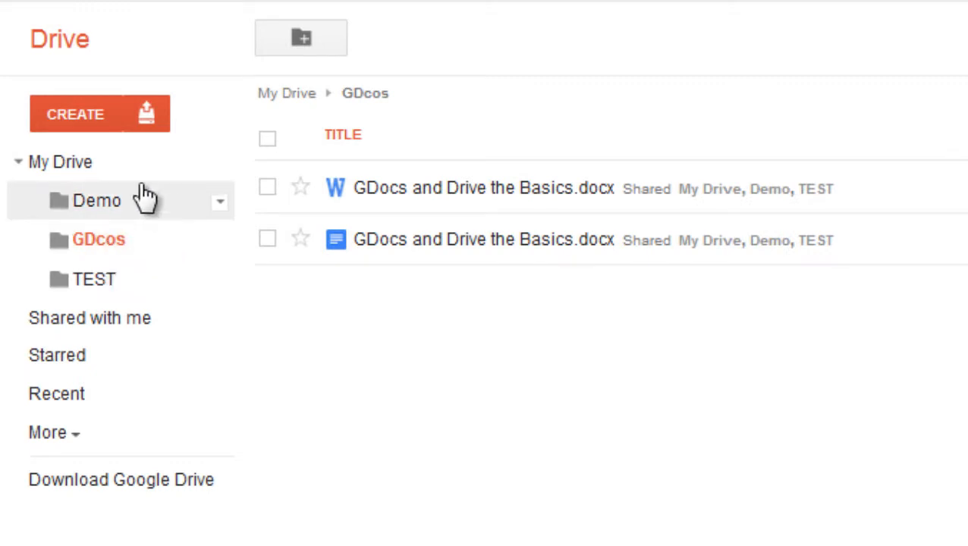
{"action": "left_click", "coordinate": [72, 165]}
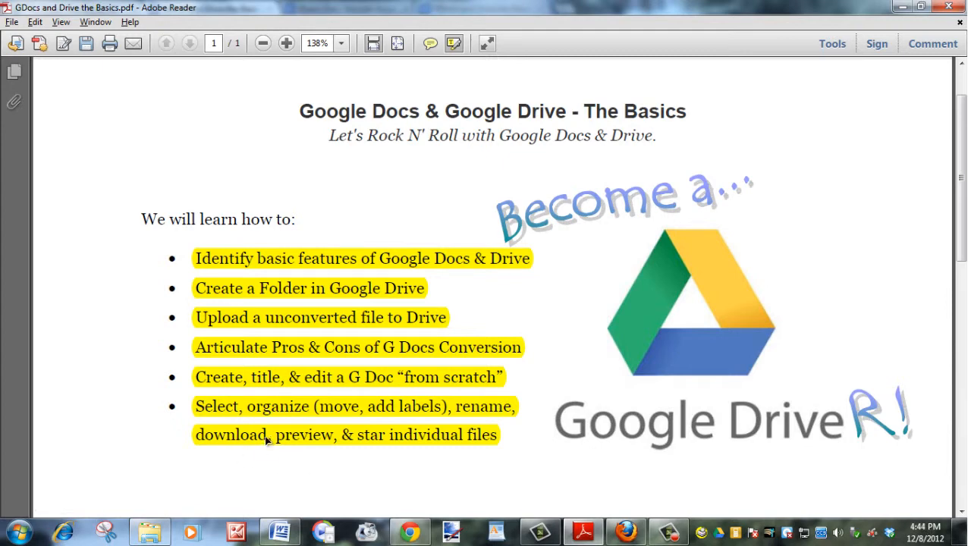
Select the Word copy of the Basics file in Drive, then bring up the GDocs and Drive the Basics document.
{"action": "left_click", "coordinate": [410, 533]}
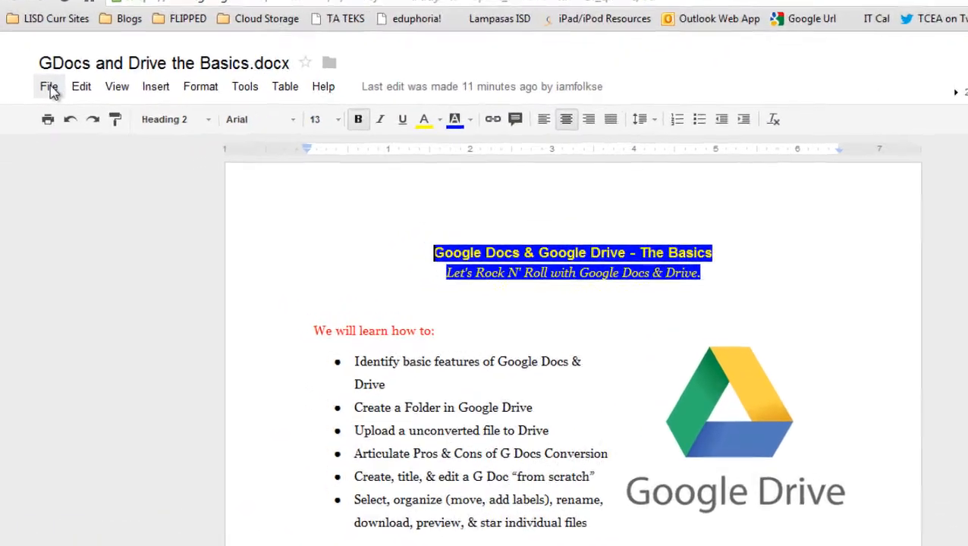
{"action": "left_click", "coordinate": [41, 107]}
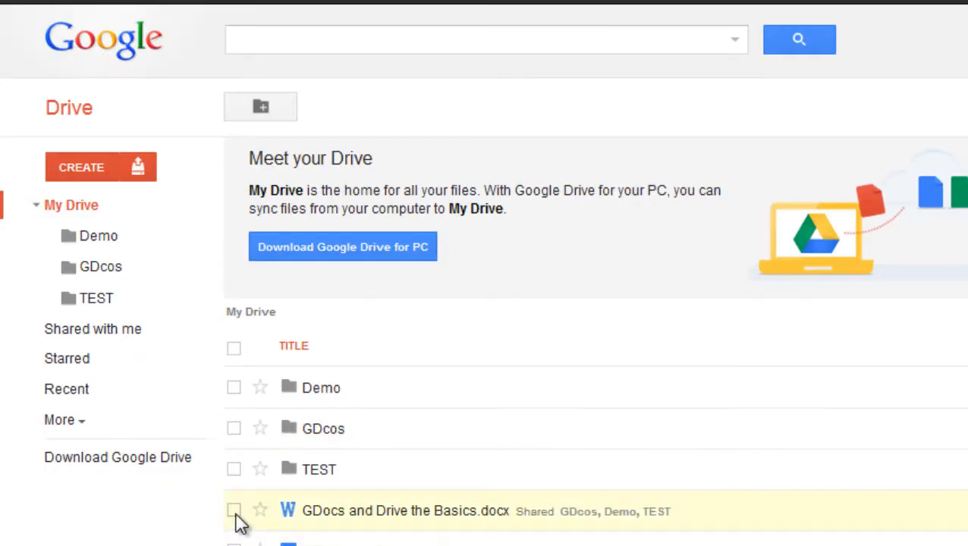
{"action": "left_click", "coordinate": [234, 512]}
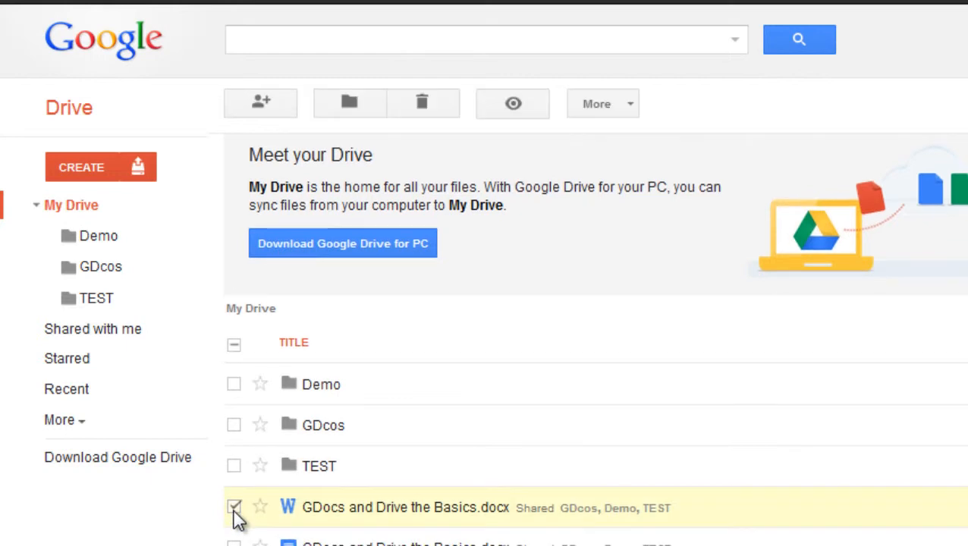
{"action": "left_click", "coordinate": [625, 108]}
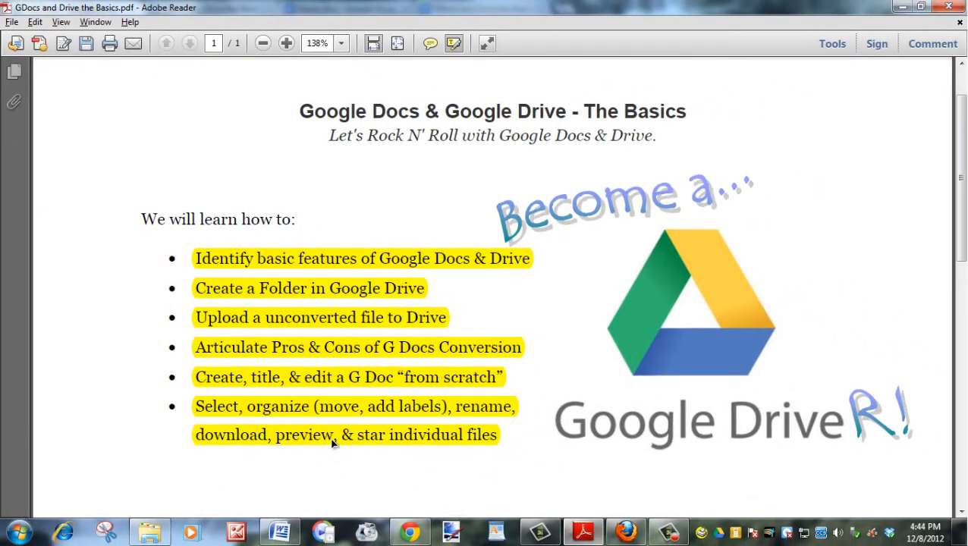
{"action": "left_click", "coordinate": [413, 534]}
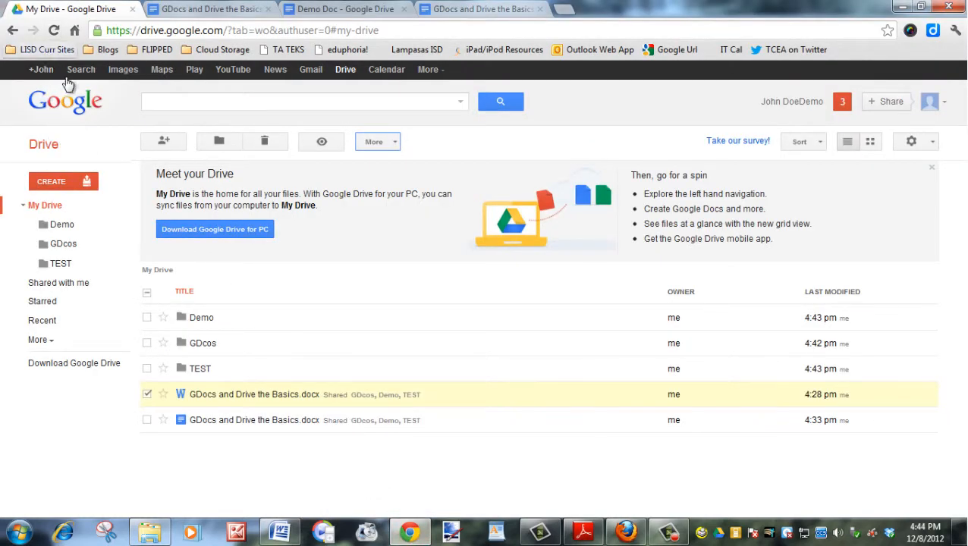
{"action": "left_click", "coordinate": [220, 15]}
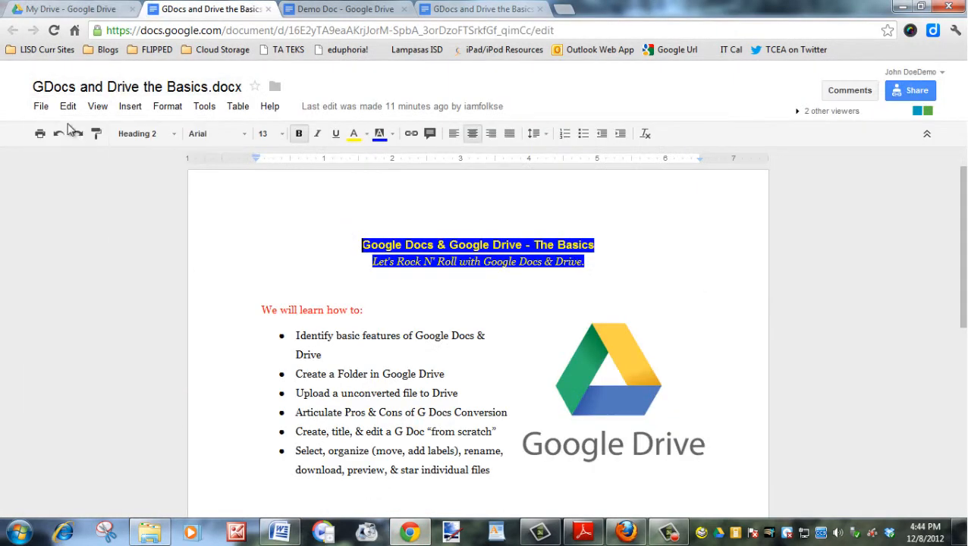
Return from the document to the My Drive file list and open the CREATE menu.
{"action": "left_click", "coordinate": [41, 107]}
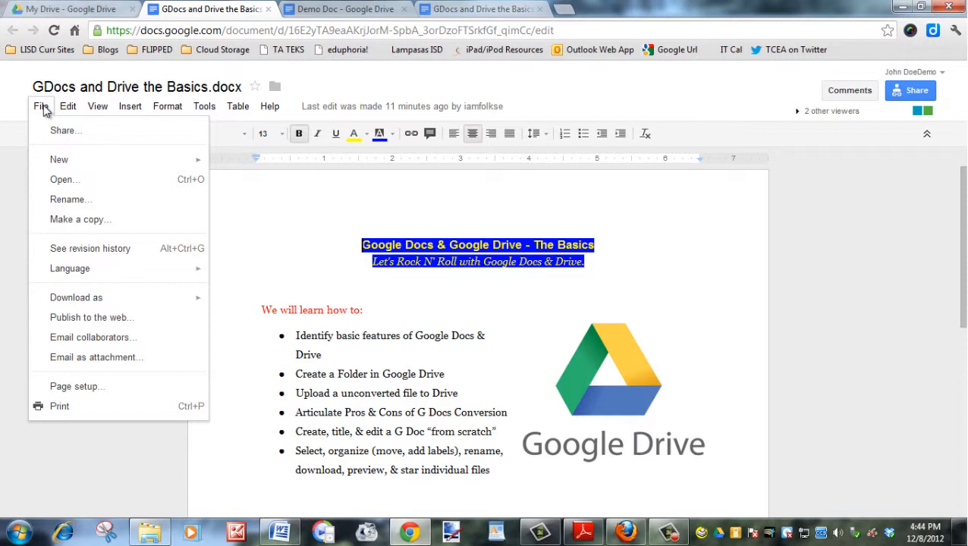
{"action": "left_click", "coordinate": [79, 12]}
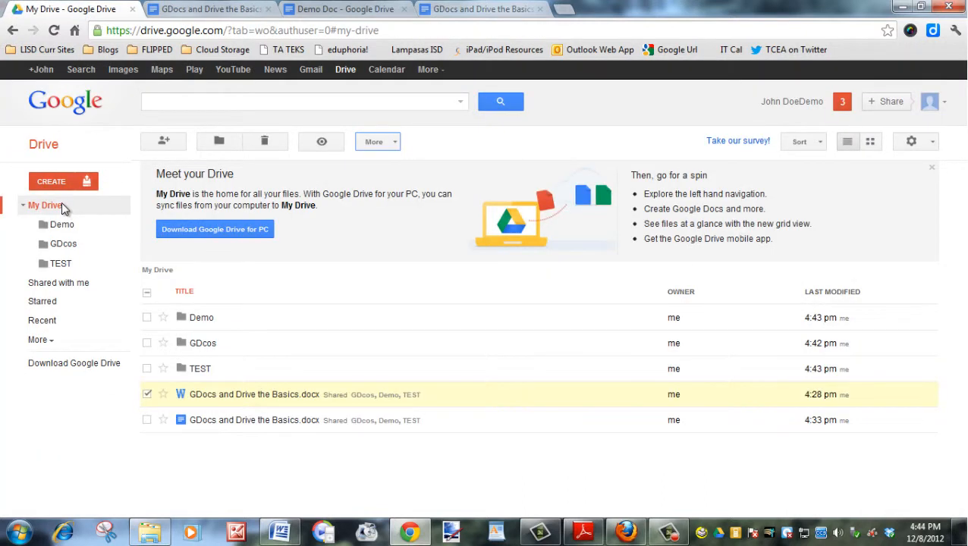
{"action": "left_click", "coordinate": [64, 184]}
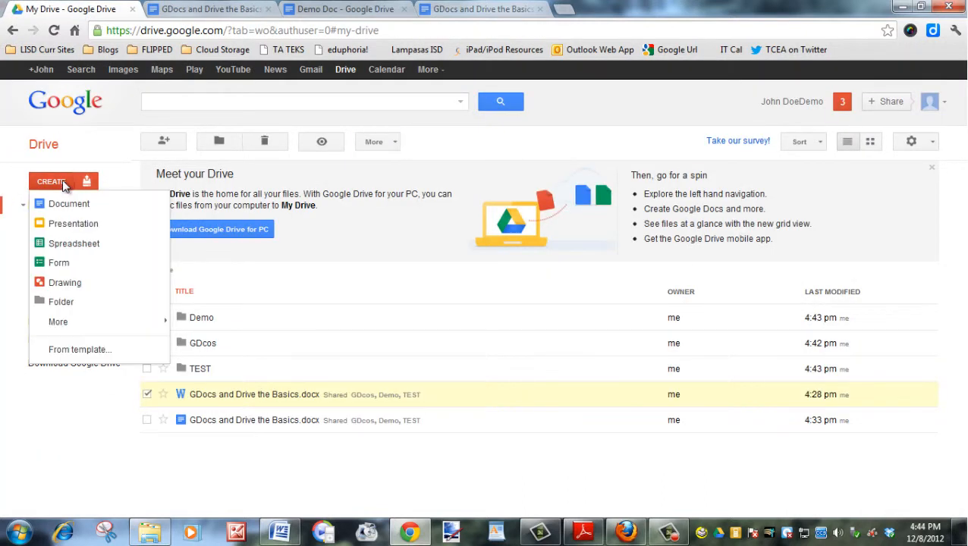
Create a Light Gradient presentation titled 'test' and add a blank second slide.
{"action": "left_click", "coordinate": [76, 226]}
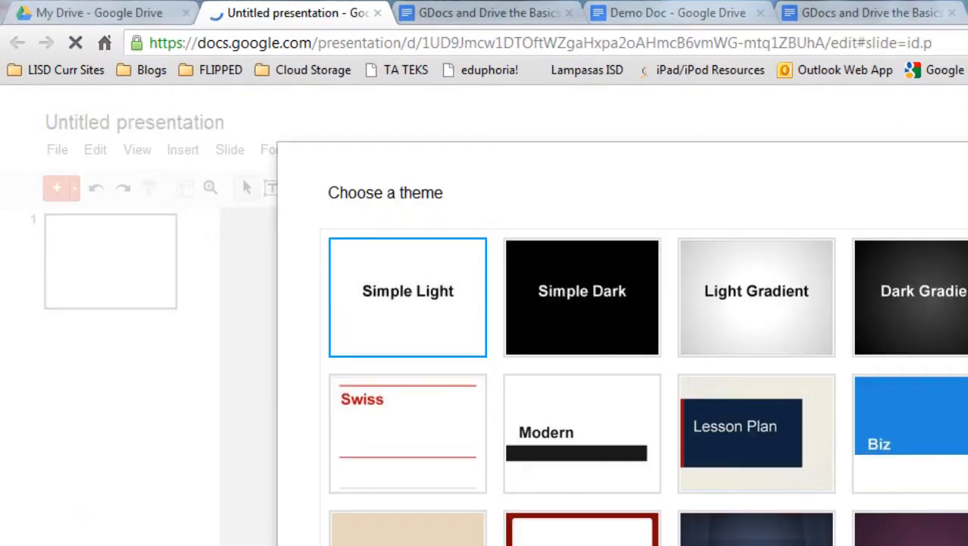
{"action": "left_click", "coordinate": [711, 315]}
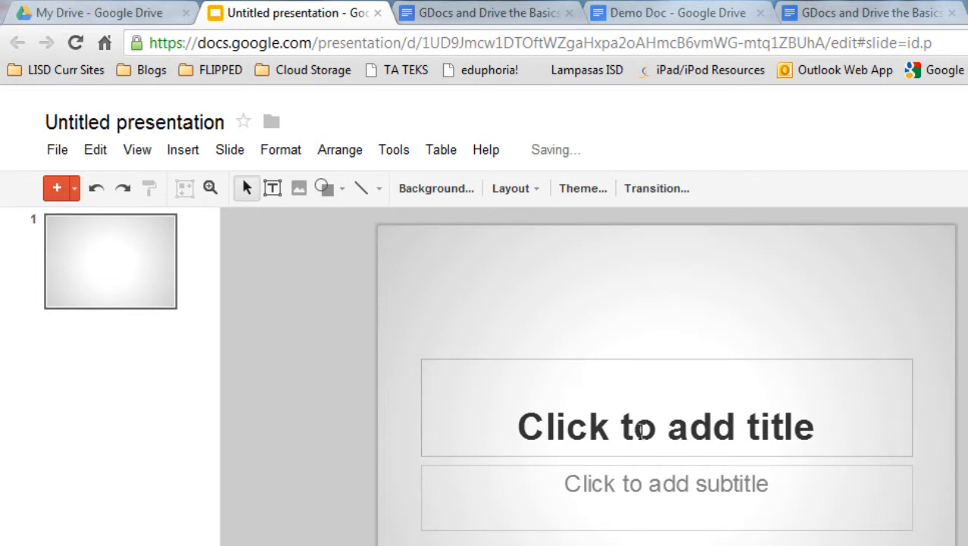
{"action": "left_click", "coordinate": [641, 431]}
{"action": "type", "text": "te"}
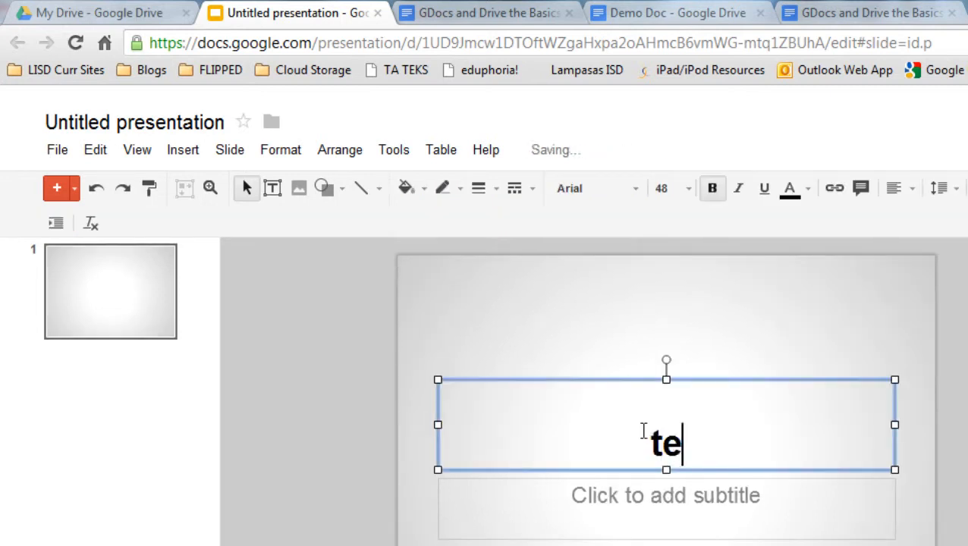
{"action": "type", "text": "st"}
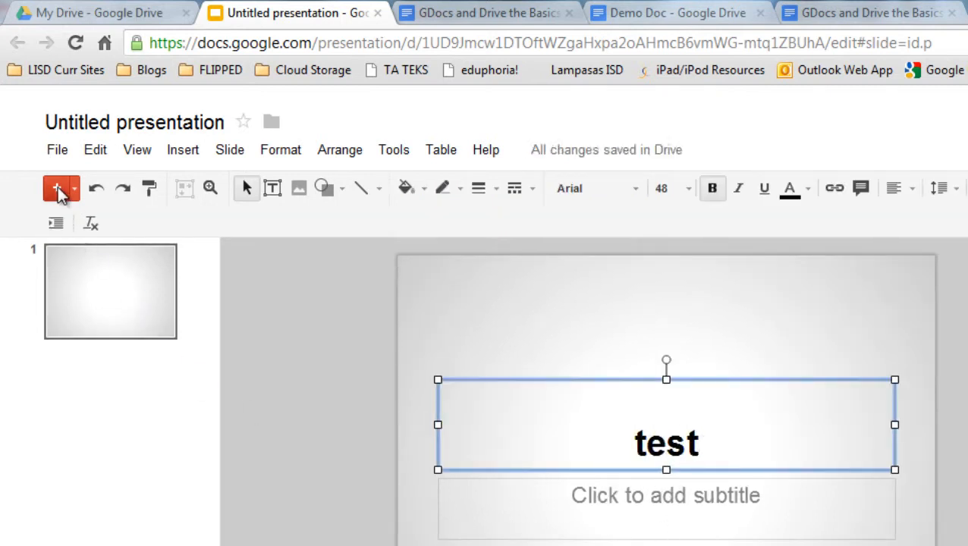
{"action": "left_click", "coordinate": [58, 186]}
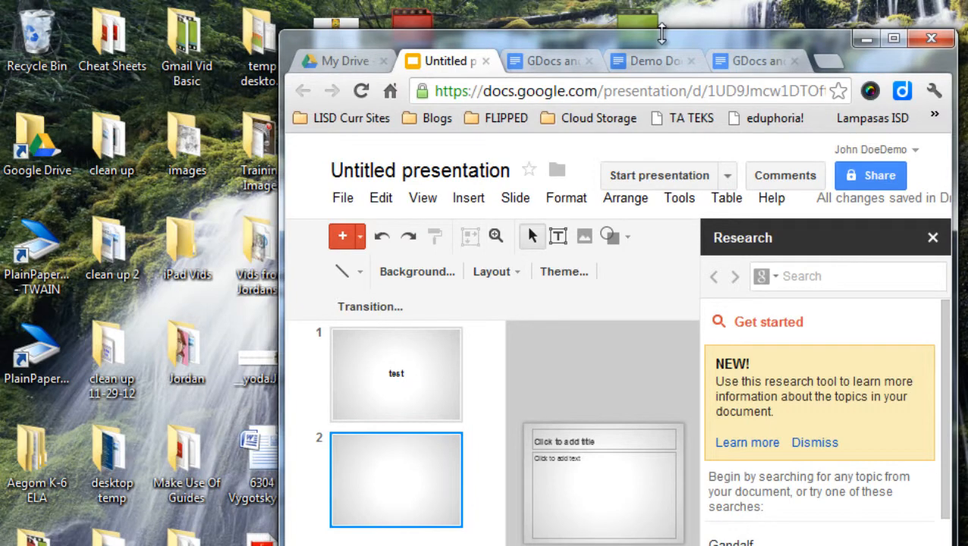
Try dropping the contact-card image file from the desktop onto slide 2, then return to the presentation.
{"action": "left_click_drag", "start_coordinate": [692, 41], "coordinate": [927, 37]}
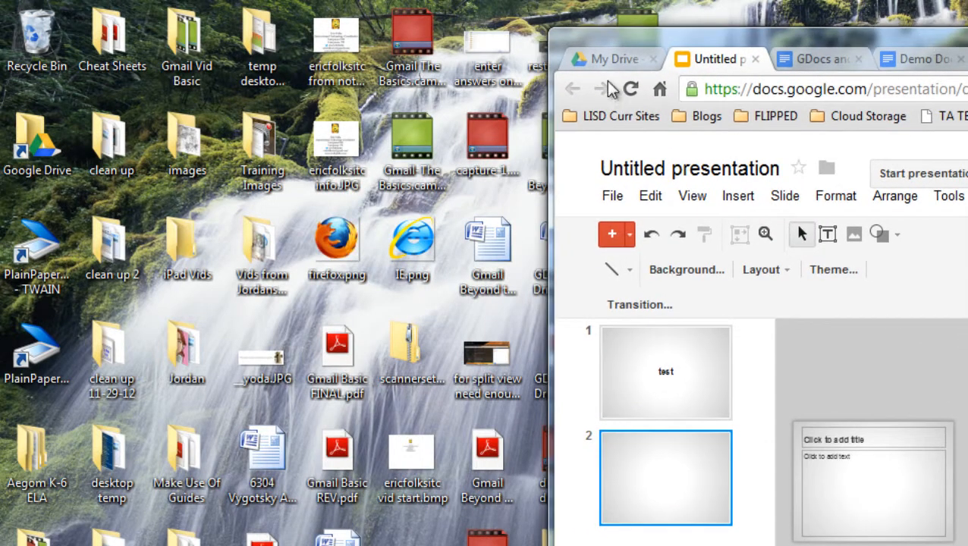
{"action": "left_click_drag", "start_coordinate": [336, 54], "coordinate": [876, 507]}
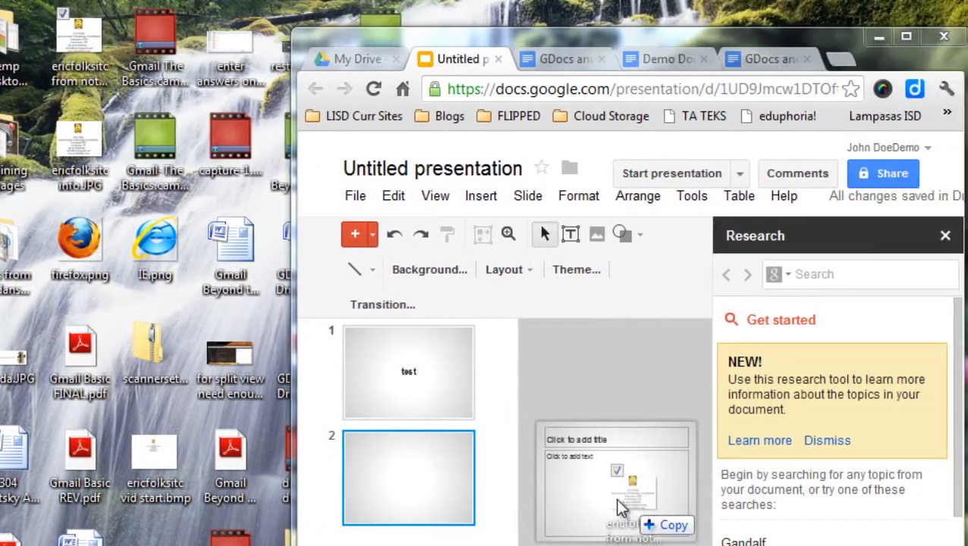
{"action": "left_click_drag", "start_coordinate": [621, 507], "coordinate": [618, 524]}
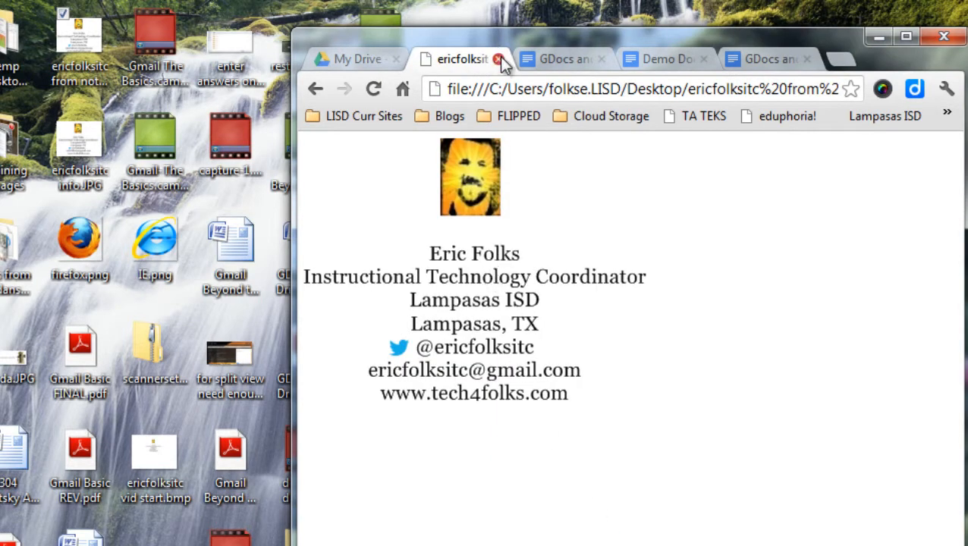
{"action": "left_click", "coordinate": [317, 92]}
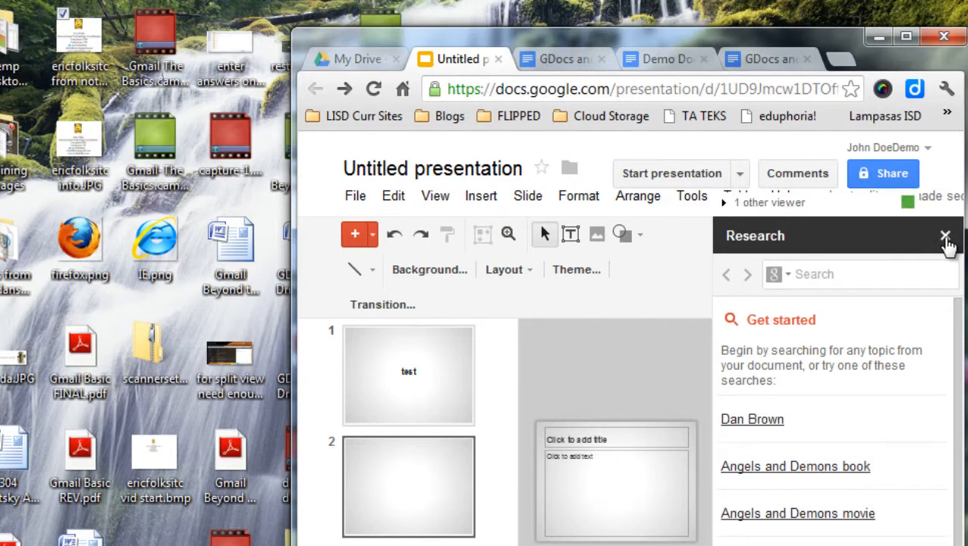
Close the Research panel, maximize the browser, and bring up Insert > Image.
{"action": "left_click", "coordinate": [946, 237]}
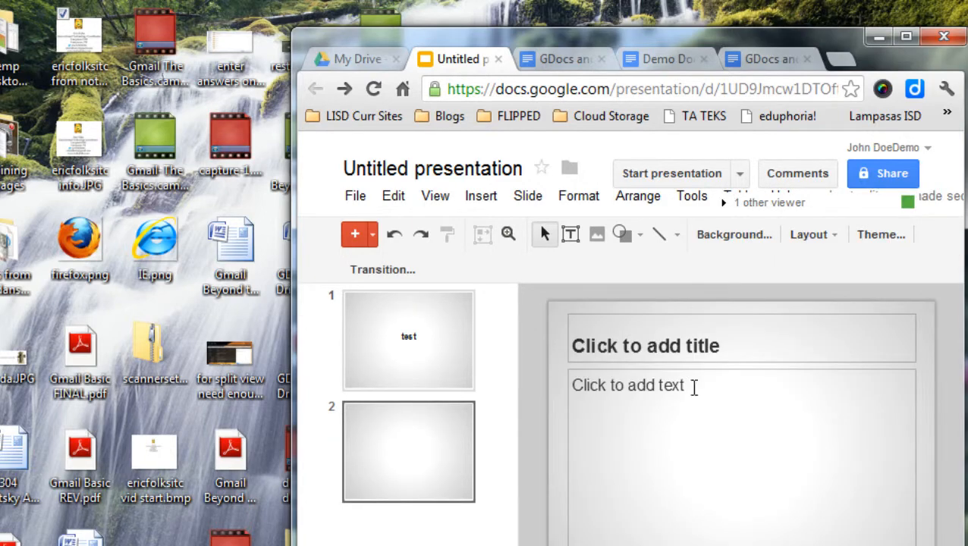
{"action": "left_click", "coordinate": [905, 37]}
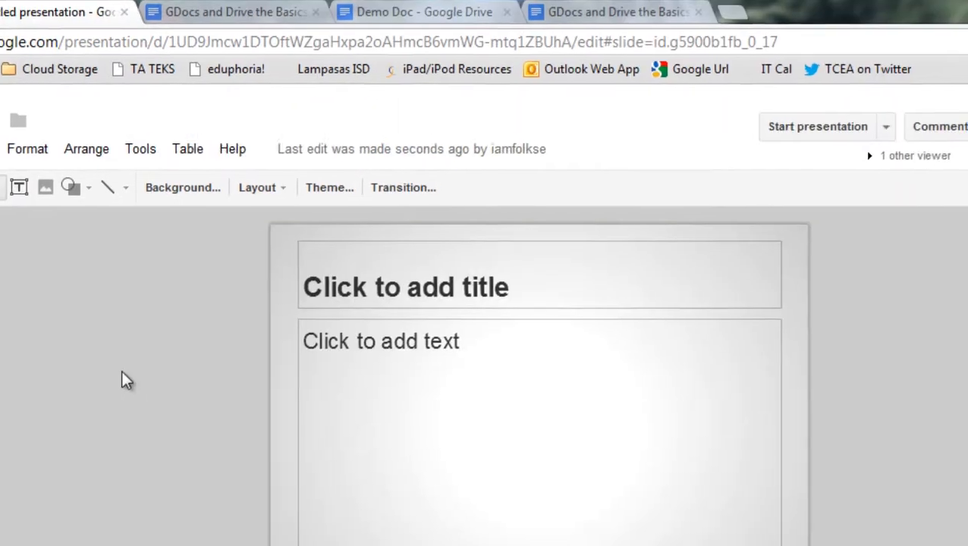
{"action": "left_click", "coordinate": [37, 124]}
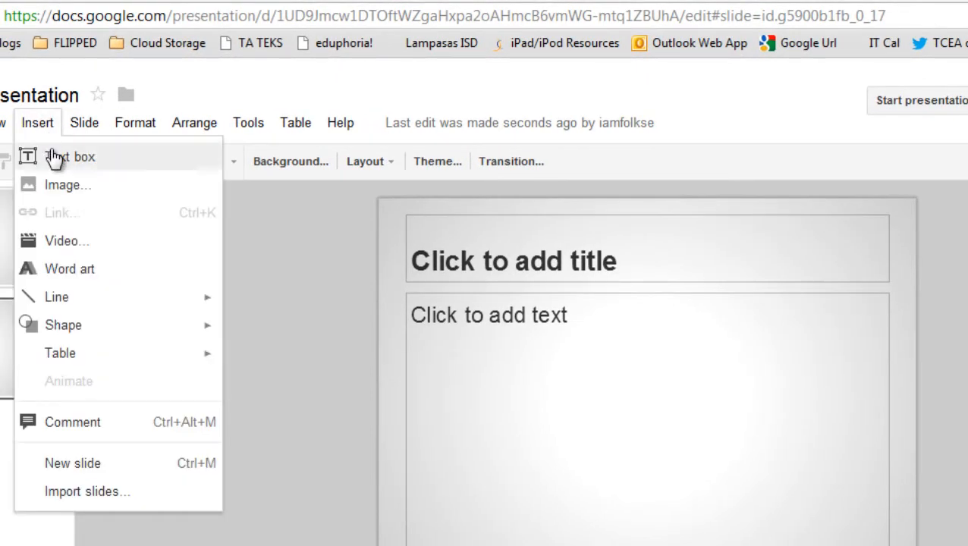
{"action": "left_click", "coordinate": [67, 185]}
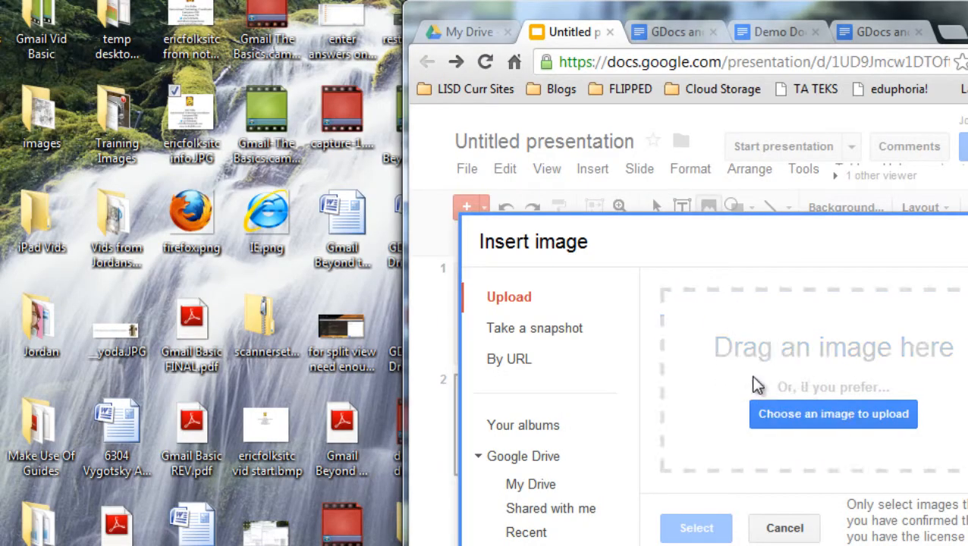
Upload the contact-card image to slide 2, move it lower right, and print-preview both slides.
{"action": "left_click_drag", "start_coordinate": [753, 377], "coordinate": [840, 462]}
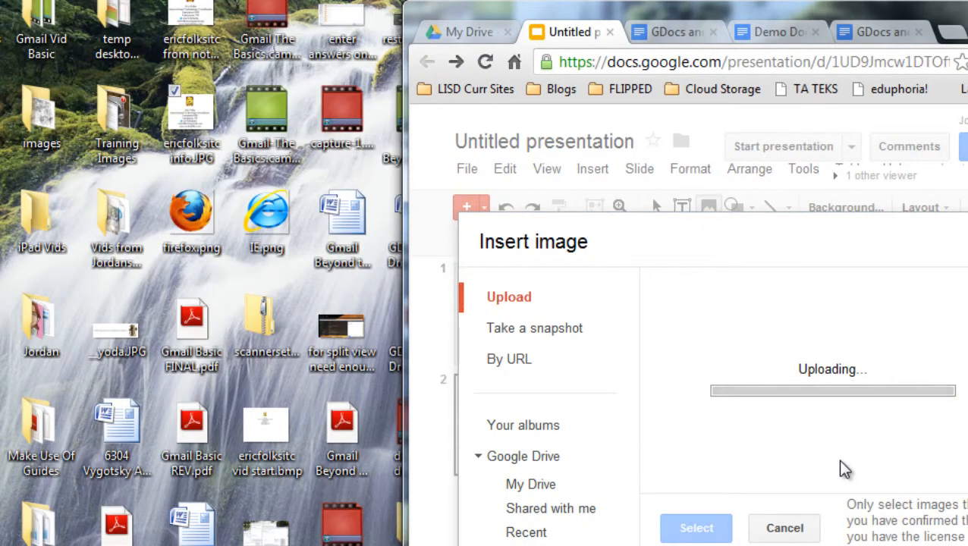
{"action": "left_click_drag", "start_coordinate": [844, 455], "coordinate": [859, 481]}
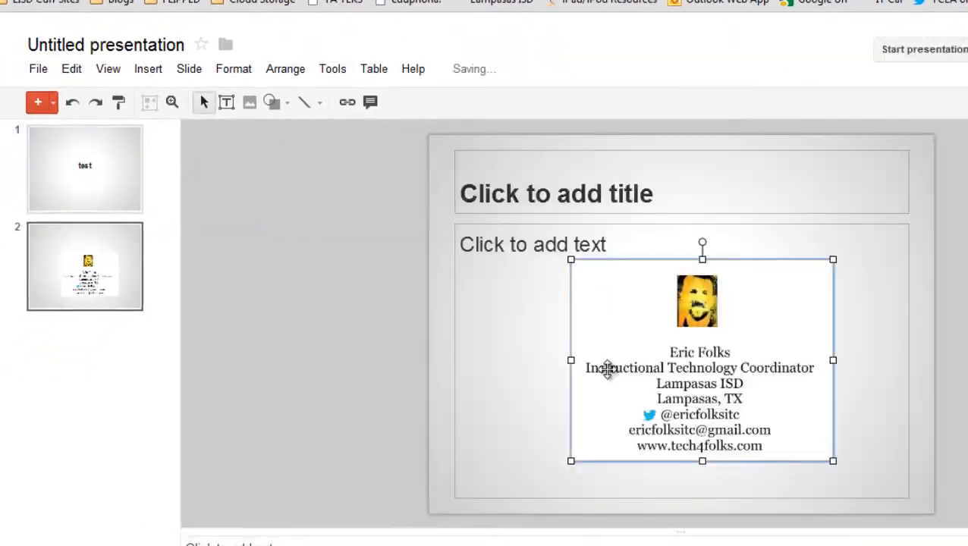
{"action": "left_click", "coordinate": [38, 69]}
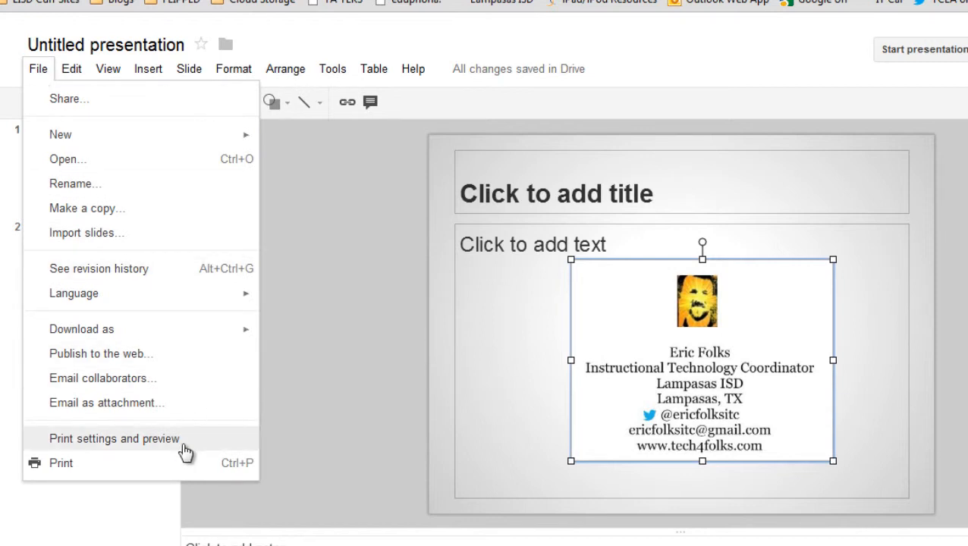
{"action": "left_click", "coordinate": [185, 453]}
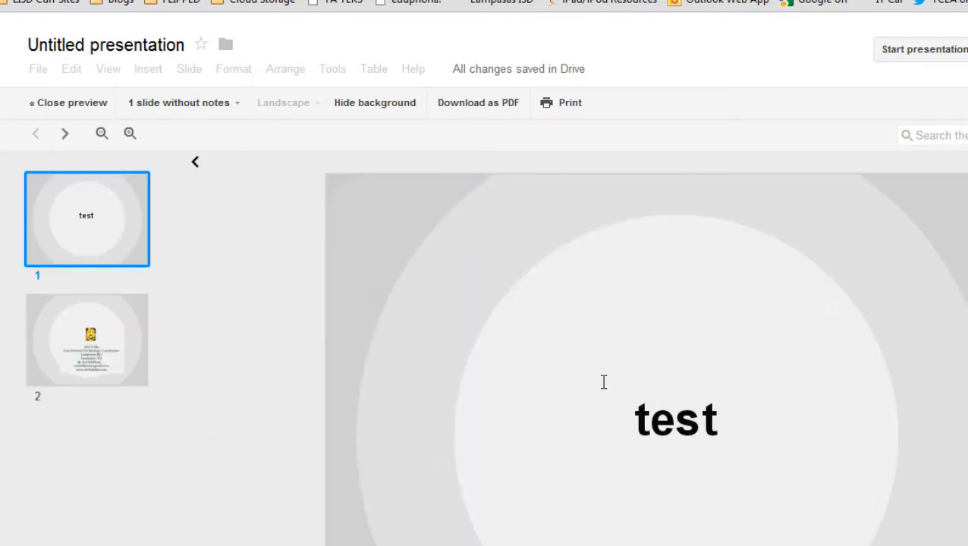
{"action": "left_click", "coordinate": [72, 347]}
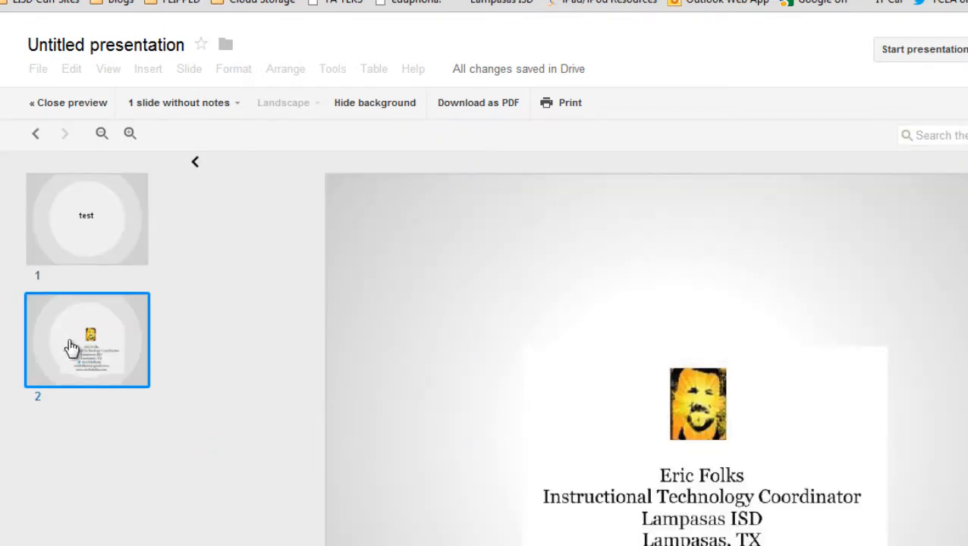
{"action": "left_click", "coordinate": [90, 219]}
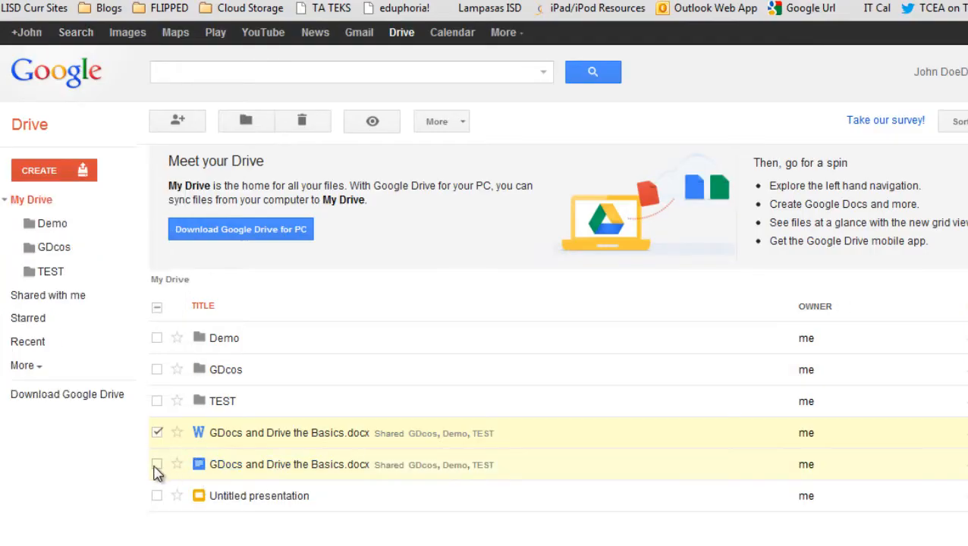
Star the Word copy of GDocs and Drive the Basics.docx using More > Add star.
{"action": "left_click", "coordinate": [156, 433]}
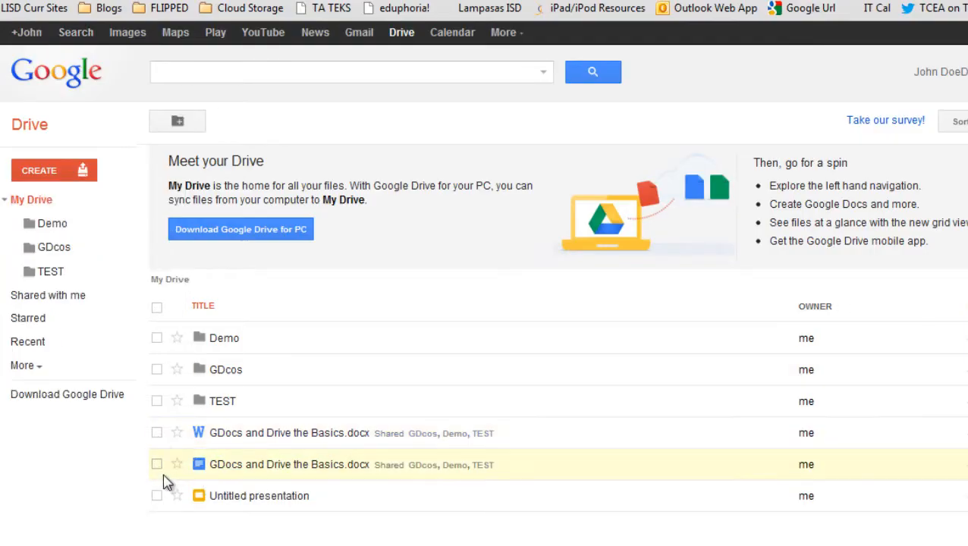
{"action": "left_click", "coordinate": [157, 434]}
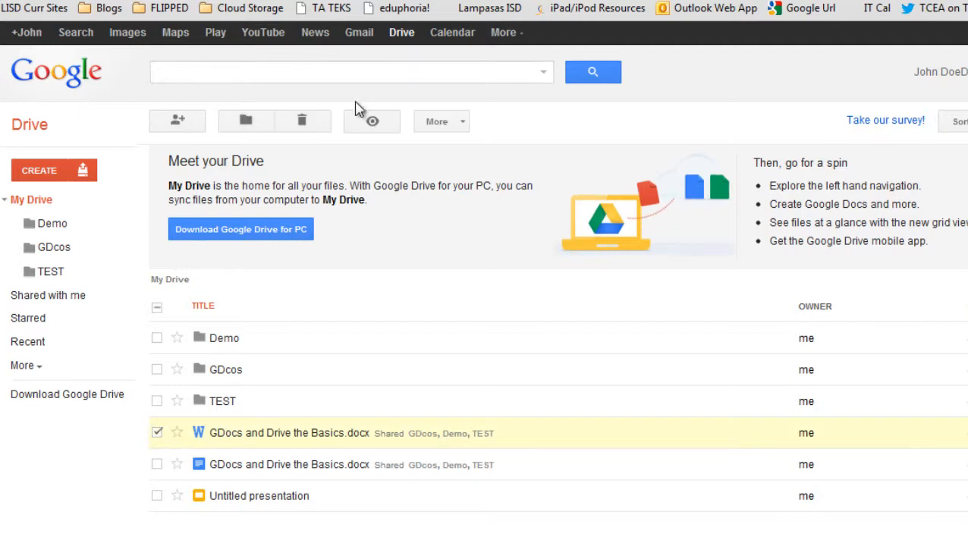
{"action": "left_click", "coordinate": [460, 126]}
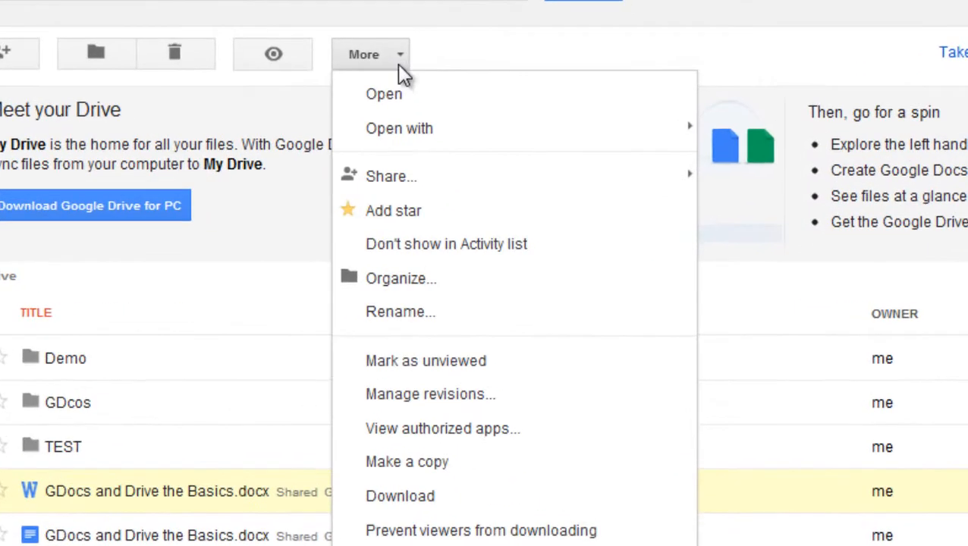
{"action": "left_click", "coordinate": [440, 217]}
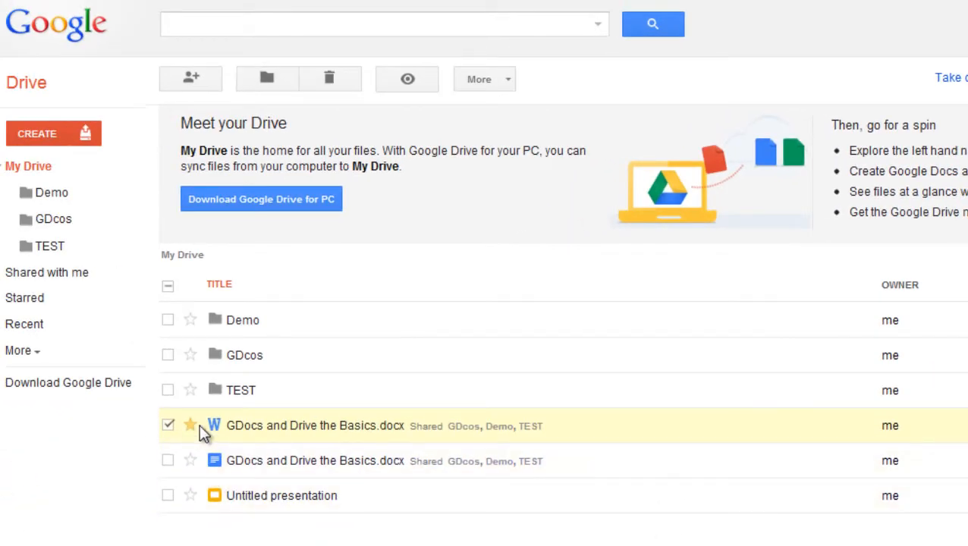
{"action": "left_click", "coordinate": [603, 30]}
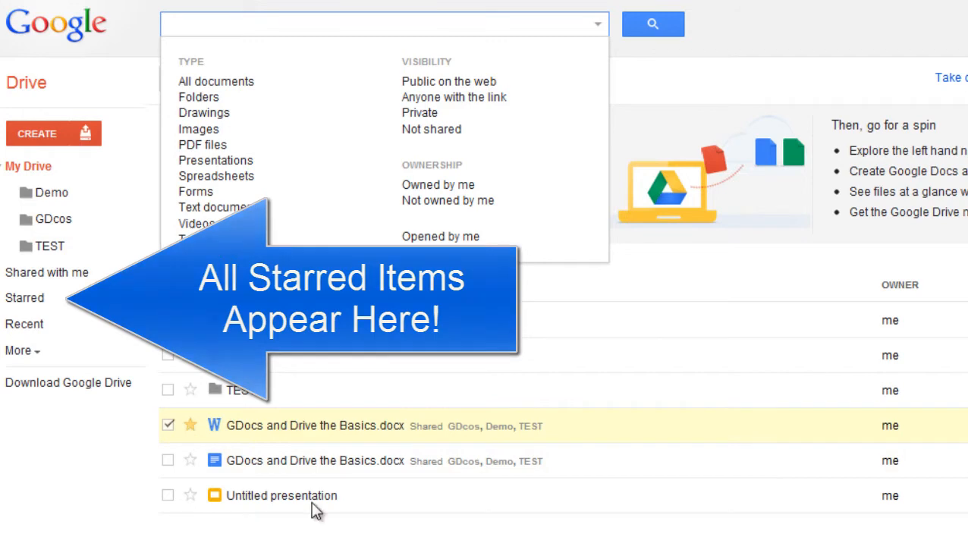
{"action": "left_click", "coordinate": [714, 543]}
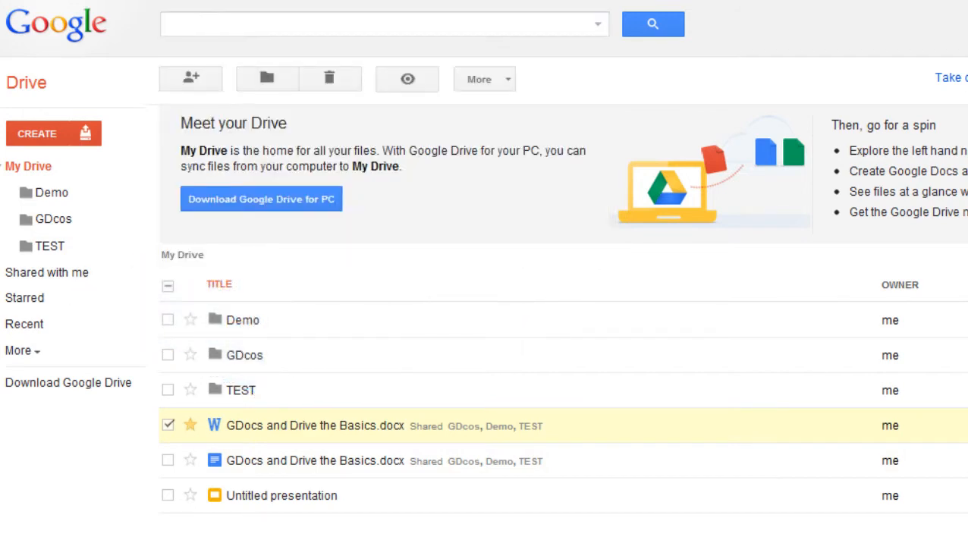